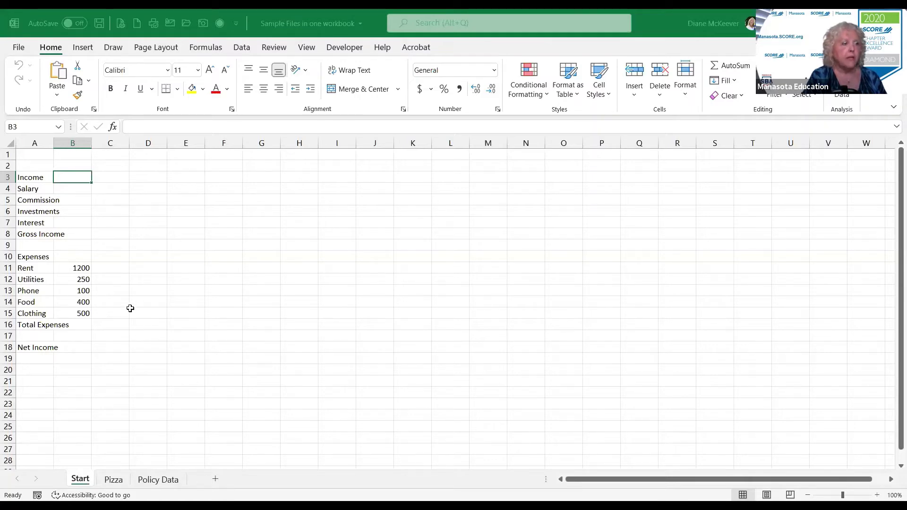
Enlarge the Start sheet and examine its columns, rows, cells and the income and expense labels.
{"action": "scroll", "coordinate": [135, 319], "scroll_direction": "up", "scroll_amount": 3, "text": "ctrl"}
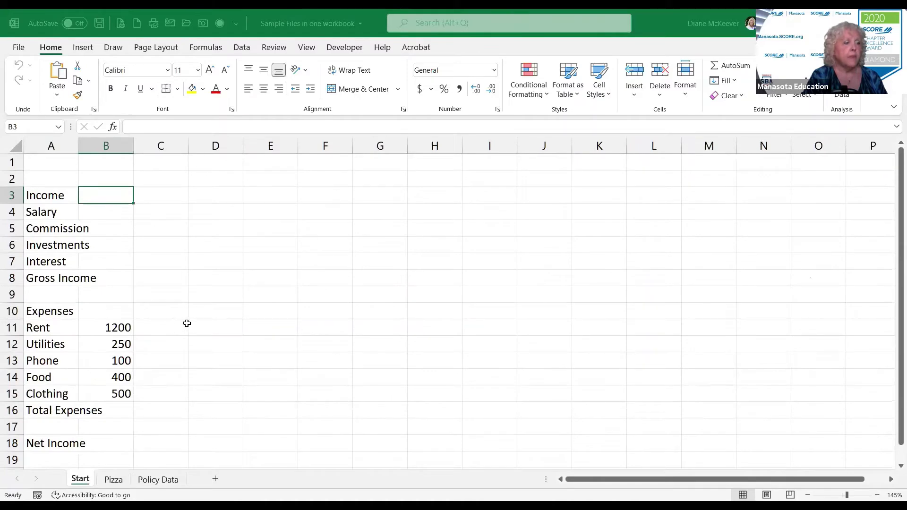
{"action": "scroll", "coordinate": [195, 321], "scroll_direction": "up", "scroll_amount": 1, "text": "ctrl"}
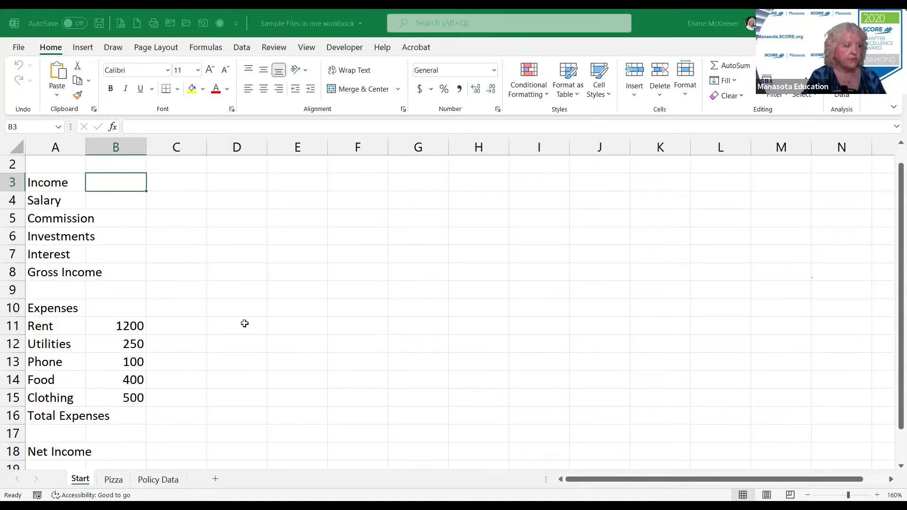
{"action": "scroll", "coordinate": [245, 324], "scroll_direction": "up", "scroll_amount": 1}
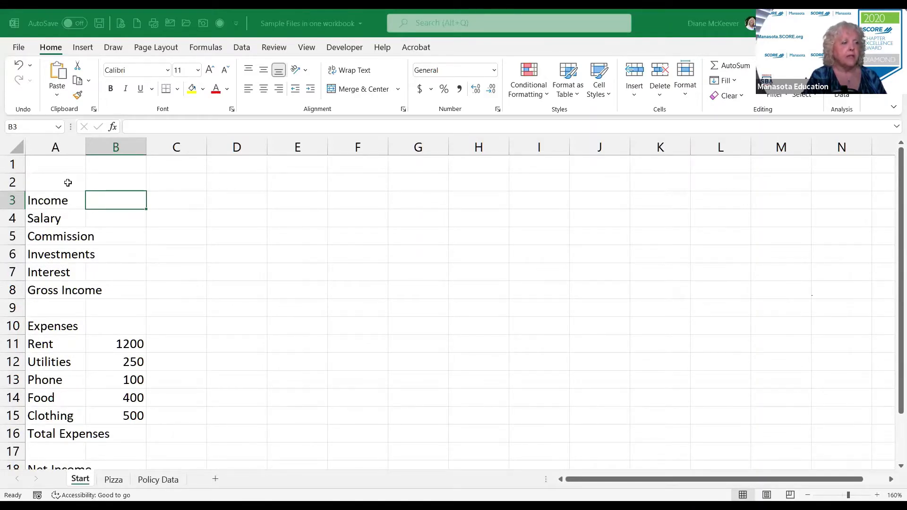
{"action": "left_click", "coordinate": [61, 151]}
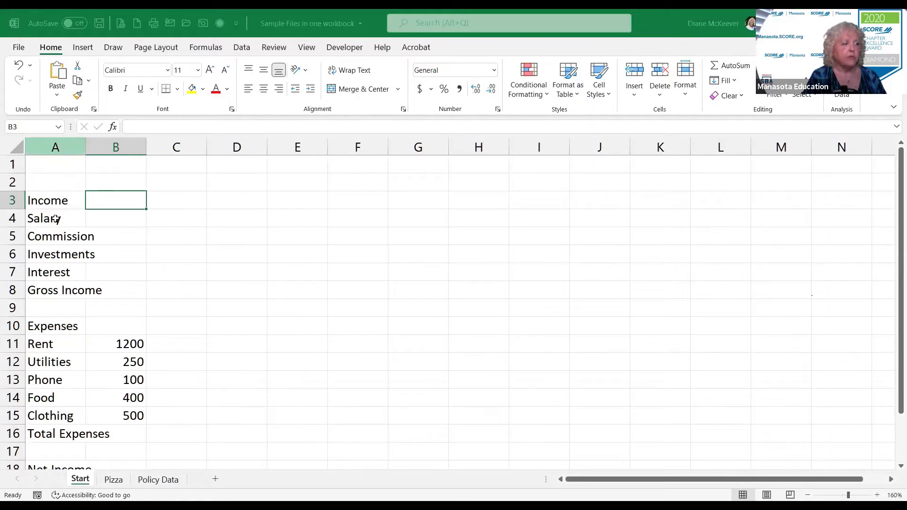
{"action": "left_click", "coordinate": [10, 201]}
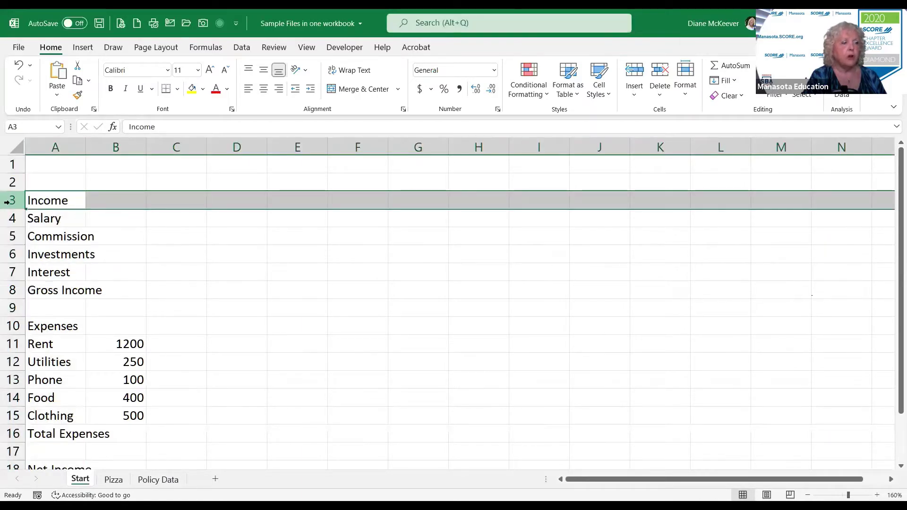
{"action": "left_click", "coordinate": [251, 199]}
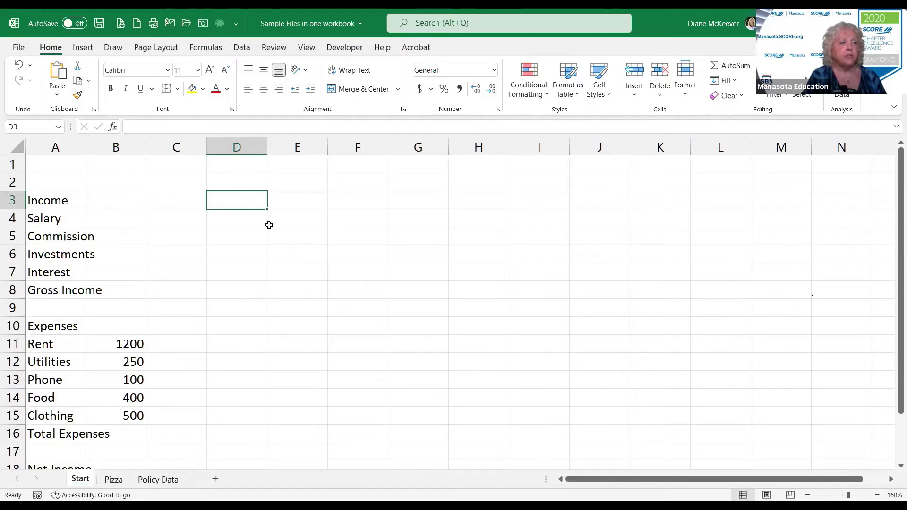
{"action": "left_click", "coordinate": [221, 246]}
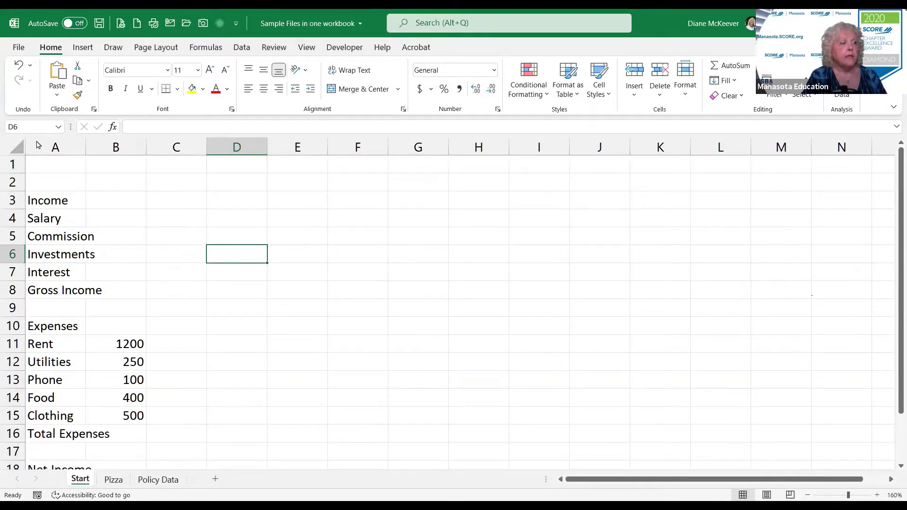
{"action": "left_click", "coordinate": [375, 273]}
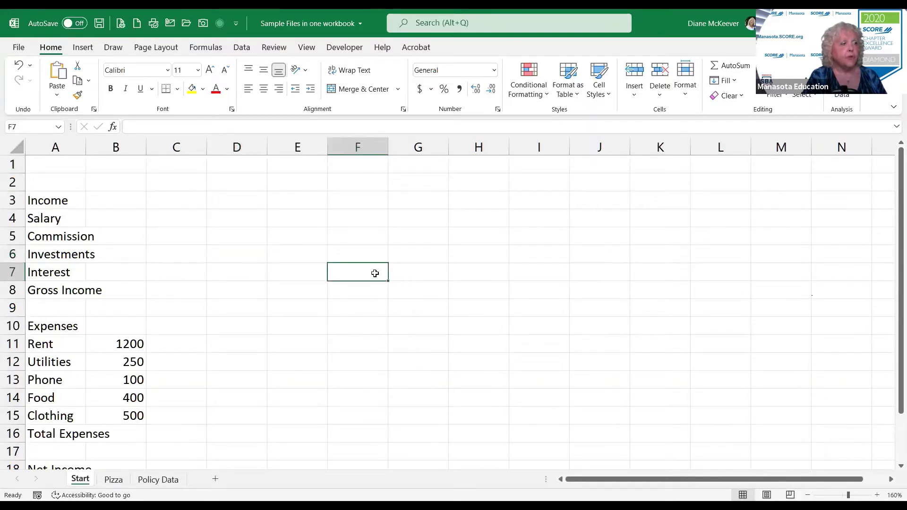
{"action": "left_click", "coordinate": [303, 332]}
{"action": "left_click", "coordinate": [275, 306]}
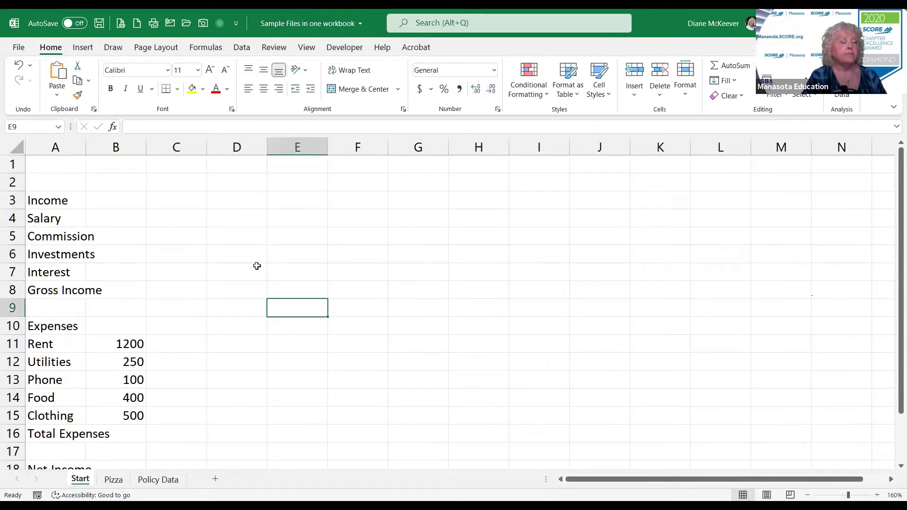
{"action": "left_click", "coordinate": [260, 250]}
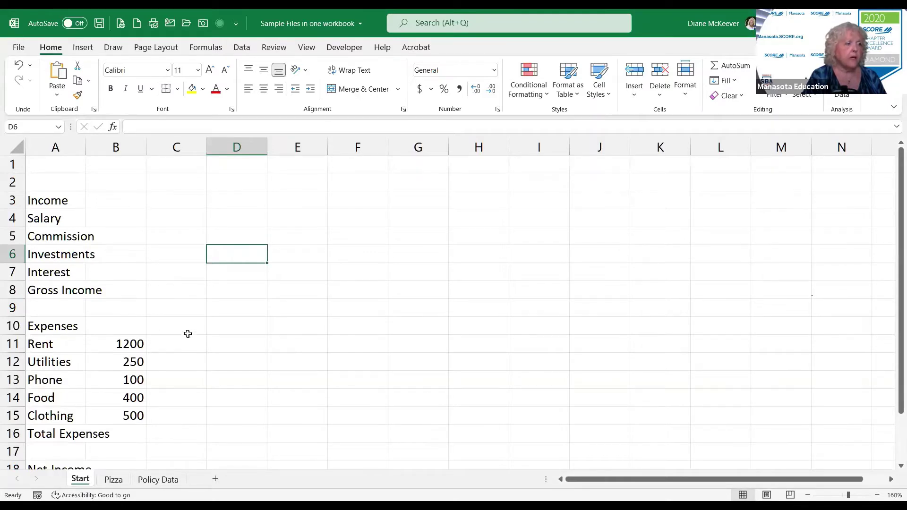
{"action": "scroll", "coordinate": [186, 336], "scroll_direction": "down", "scroll_amount": 1}
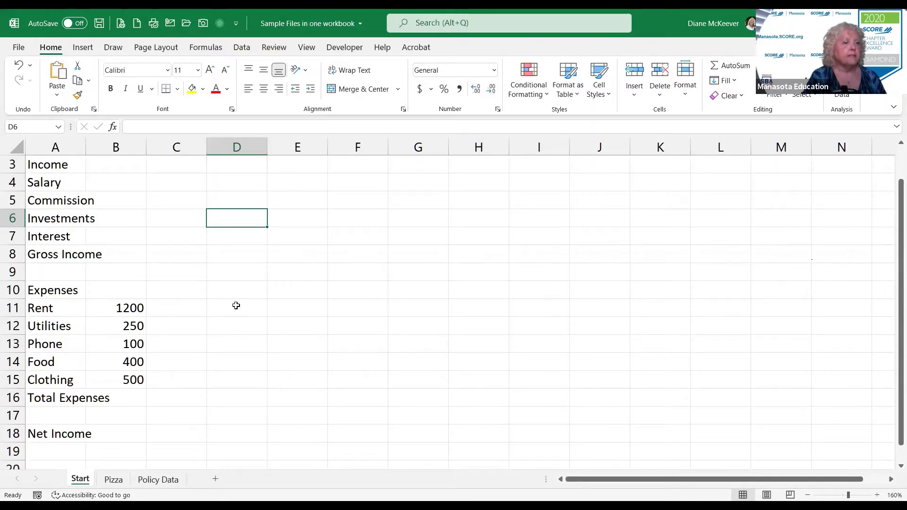
{"action": "scroll", "coordinate": [237, 307], "scroll_direction": "up", "scroll_amount": 1}
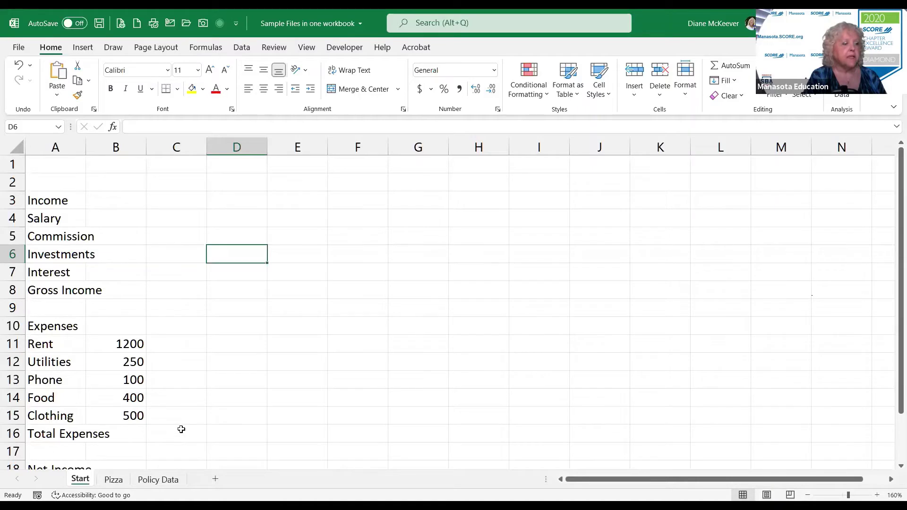
{"action": "scroll", "coordinate": [179, 429], "scroll_direction": "down", "scroll_amount": 1}
{"action": "scroll", "coordinate": [174, 409], "scroll_direction": "up", "scroll_amount": 1}
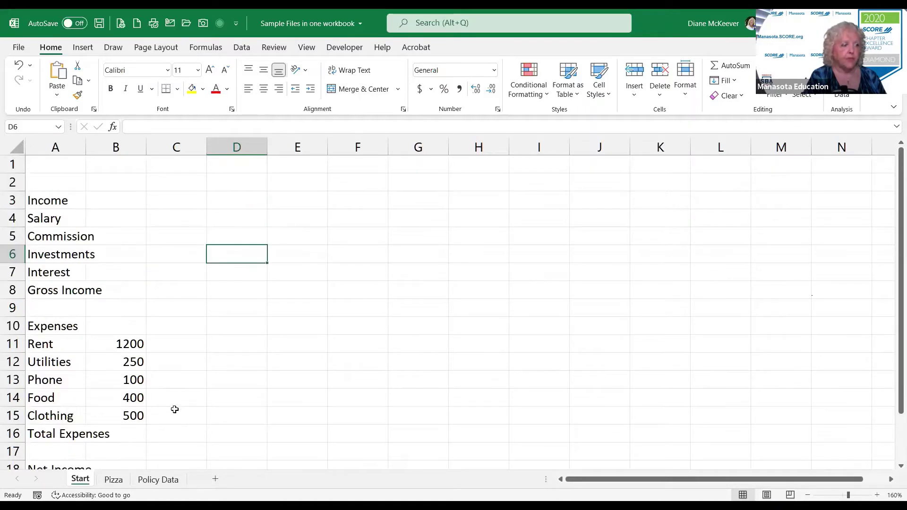
Enter 4000 in cell B3 beside the Income heading.
{"action": "left_click", "coordinate": [125, 201]}
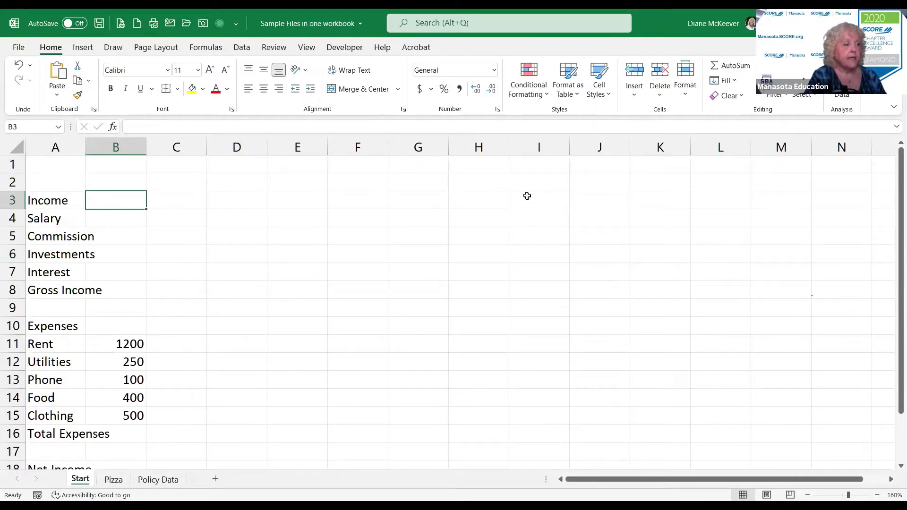
{"action": "type", "text": "4000"}
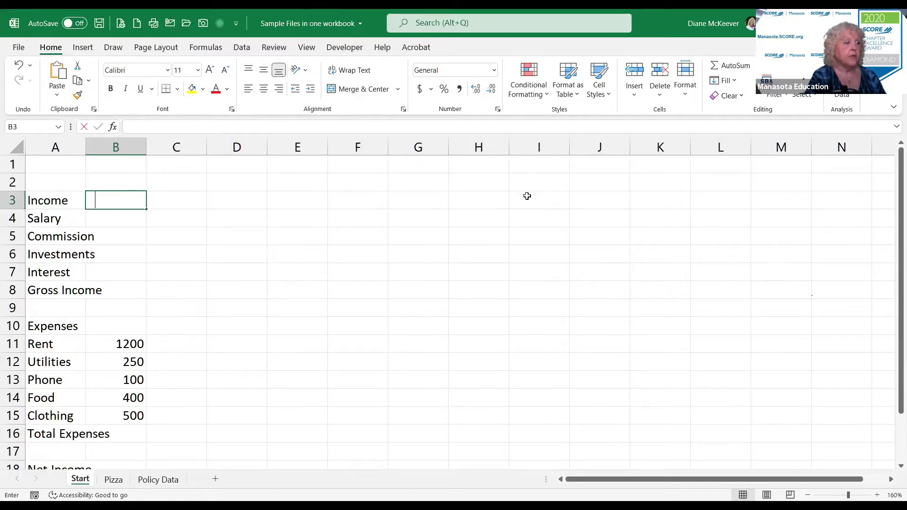
{"action": "key", "text": "Return"}
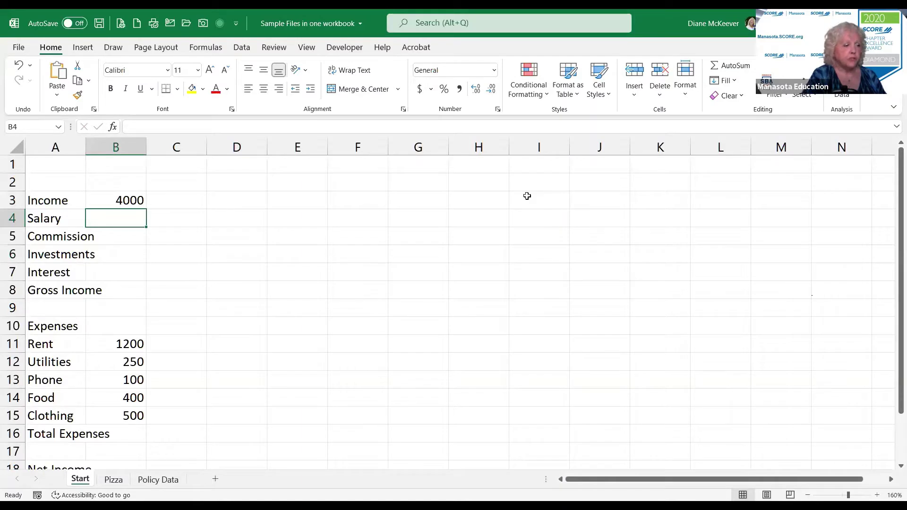
{"action": "left_click", "coordinate": [110, 198]}
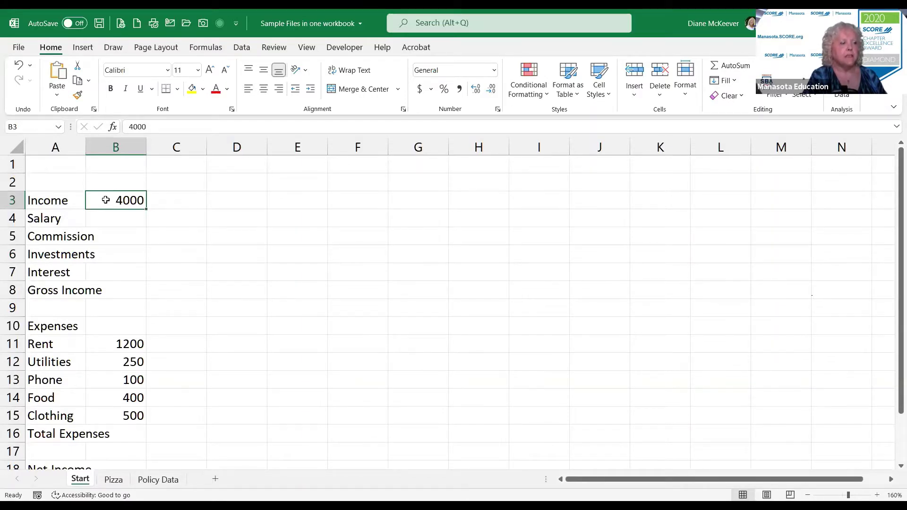
{"action": "left_click_drag", "start_coordinate": [226, 198], "coordinate": [222, 306]}
{"action": "left_click_drag", "start_coordinate": [250, 198], "coordinate": [398, 307]}
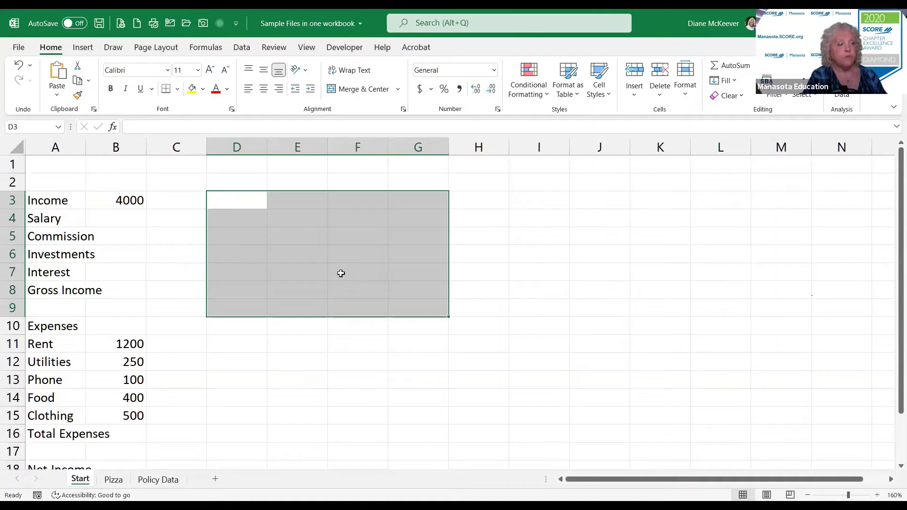
{"action": "left_click", "coordinate": [170, 198]}
Move the 4000 amount from B3 to cell B4 beside the Salary label.
{"action": "left_click", "coordinate": [117, 202]}
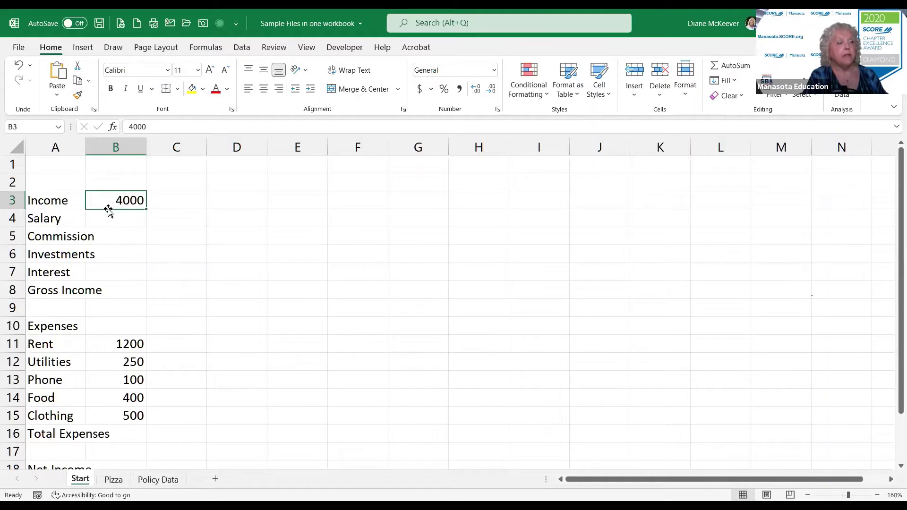
{"action": "left_click_drag", "start_coordinate": [109, 210], "coordinate": [108, 221]}
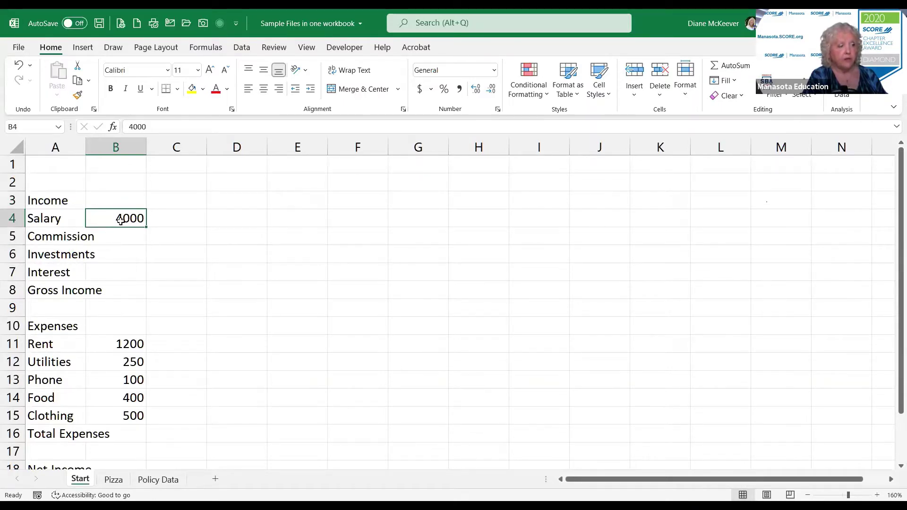
Try moving the expense amounts in B11:B15 up one row, and undo the move.
{"action": "left_click_drag", "start_coordinate": [133, 341], "coordinate": [134, 424]}
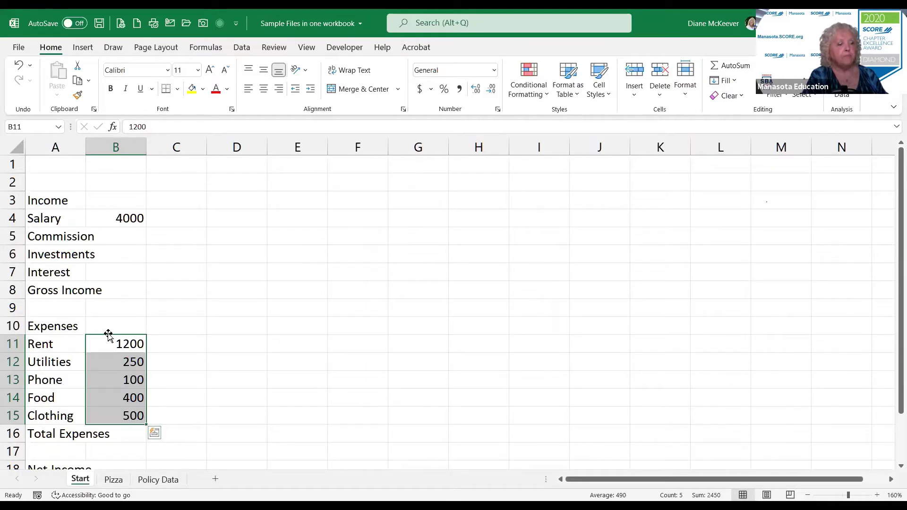
{"action": "left_click_drag", "start_coordinate": [108, 334], "coordinate": [108, 329]}
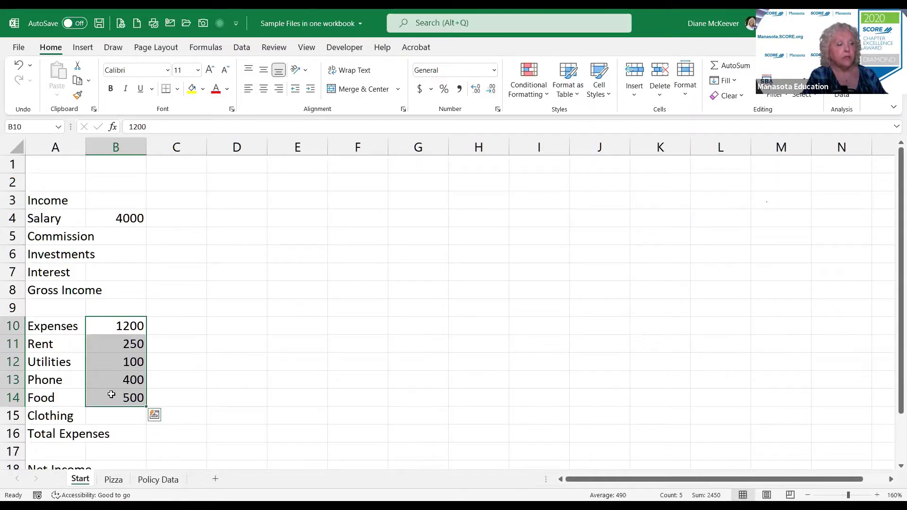
{"action": "key", "text": "ctrl+z"}
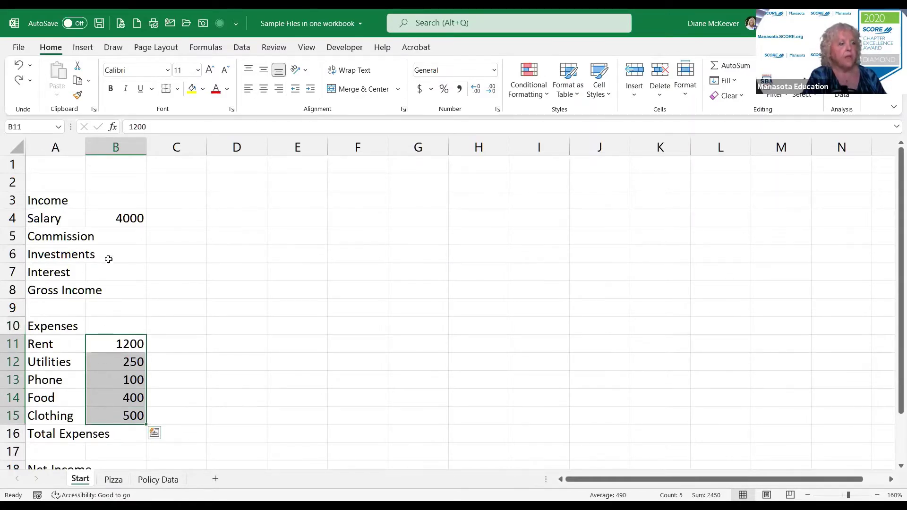
Enter the remaining income amounts in column B: 300 for Commission, 750 for Investments and 125 for Interest.
{"action": "left_click", "coordinate": [122, 234]}
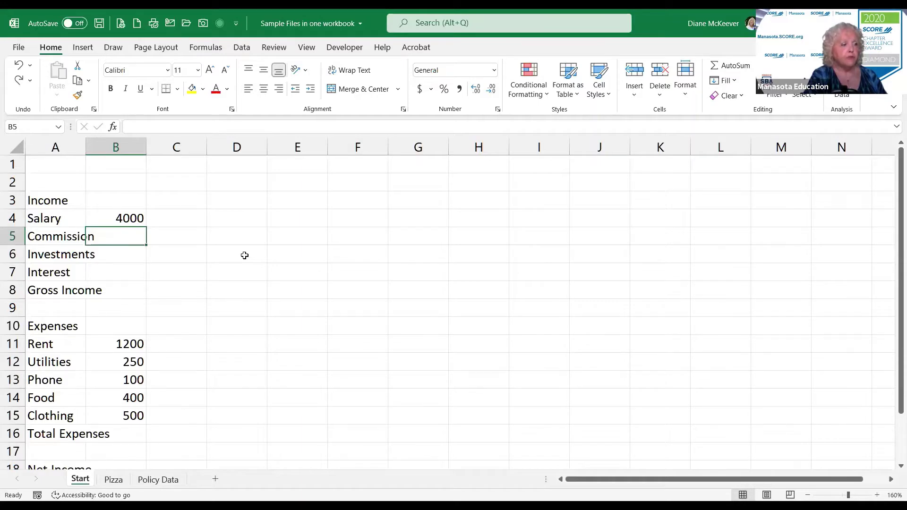
{"action": "type", "text": "300"}
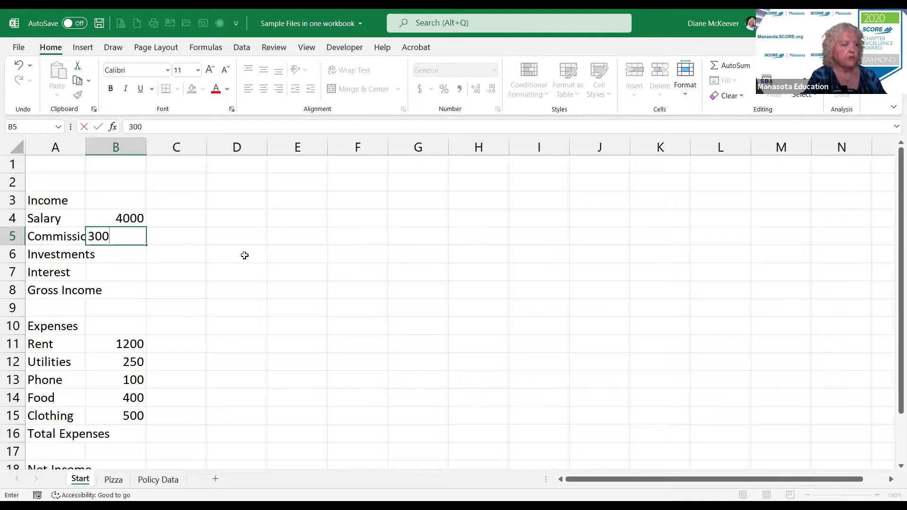
{"action": "key", "text": "Return"}
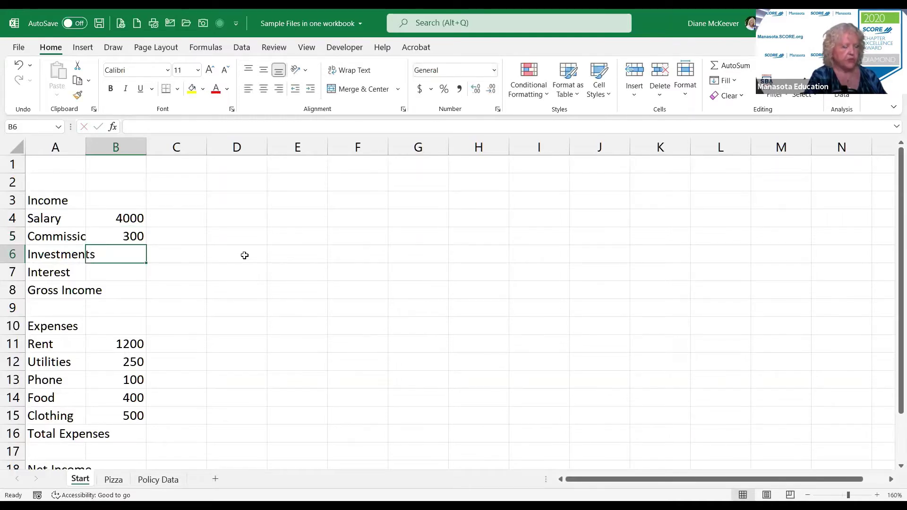
{"action": "type", "text": "70"}
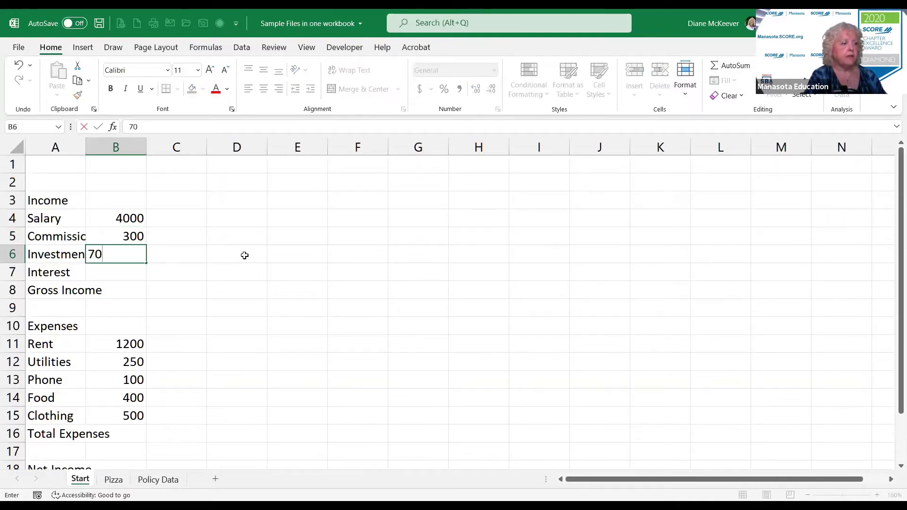
{"action": "key", "text": "BackSpace"}
{"action": "type", "text": "50"}
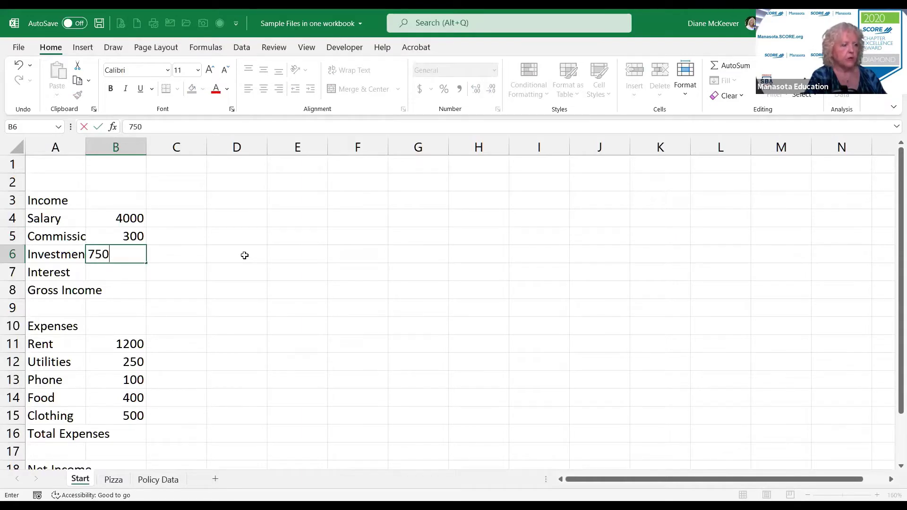
{"action": "key", "text": "Return"}
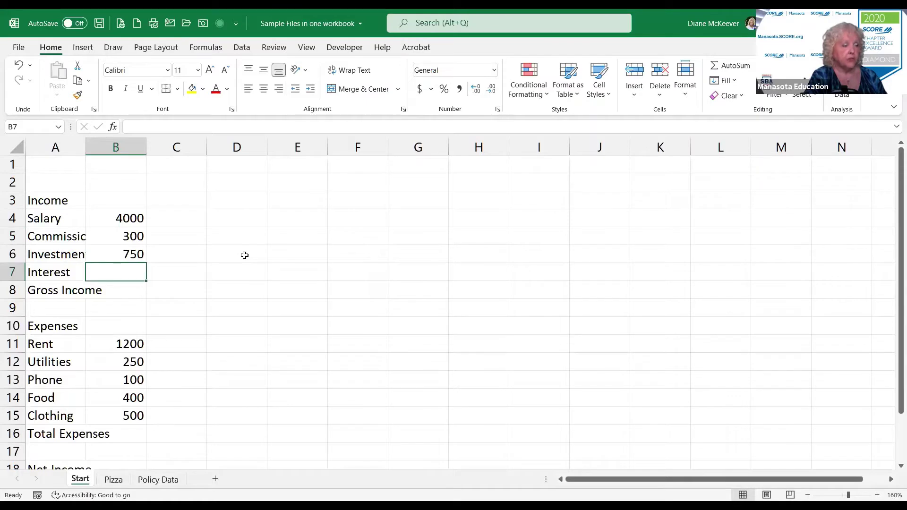
{"action": "type", "text": "125"}
{"action": "key", "text": "Up"}
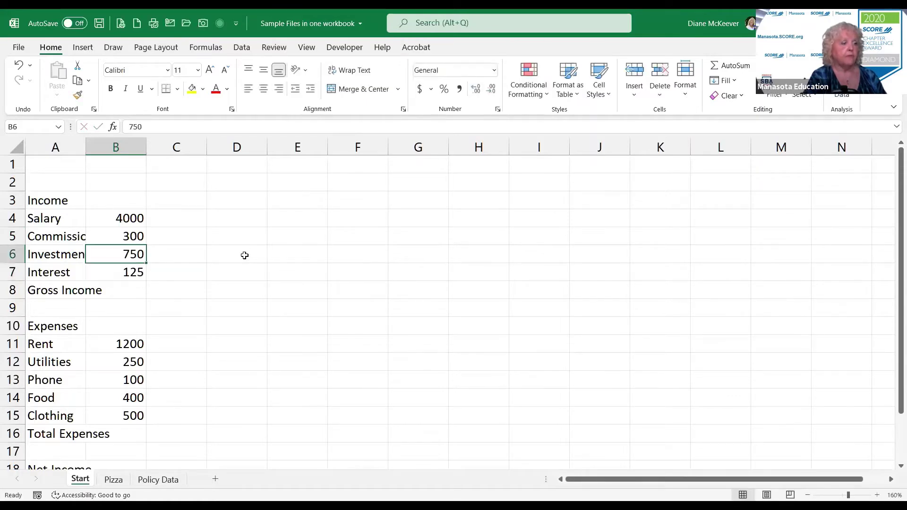
Widen column A, fitting its width to its longest label.
{"action": "left_click", "coordinate": [126, 289]}
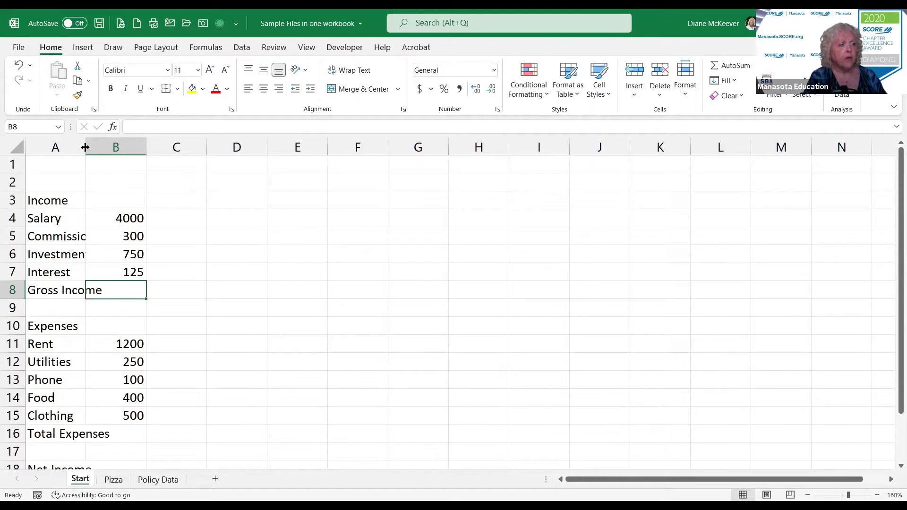
{"action": "left_click_drag", "start_coordinate": [85, 147], "coordinate": [185, 158]}
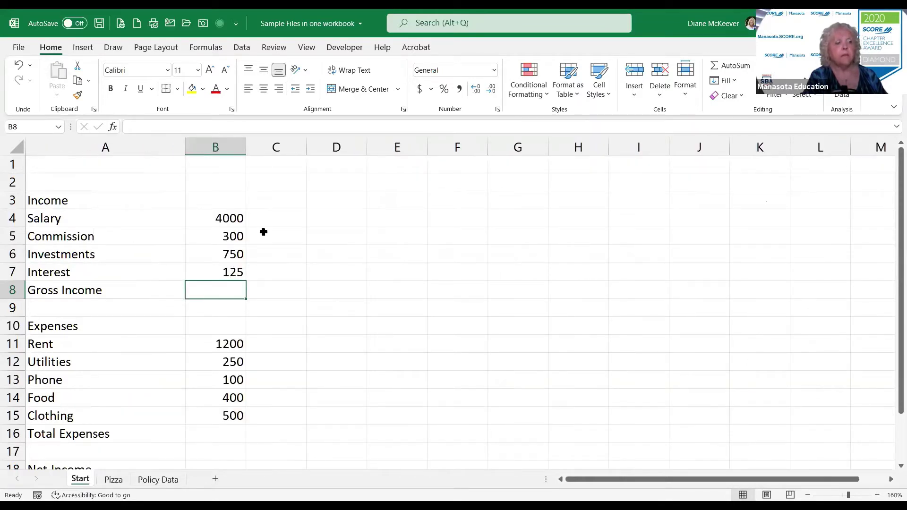
{"action": "double_click", "coordinate": [184, 147]}
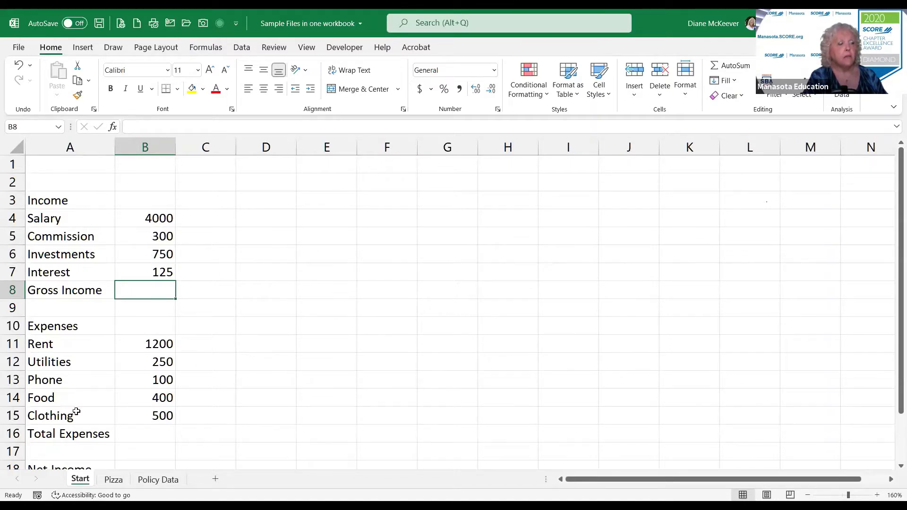
{"action": "scroll", "coordinate": [66, 401], "scroll_direction": "down", "scroll_amount": 2}
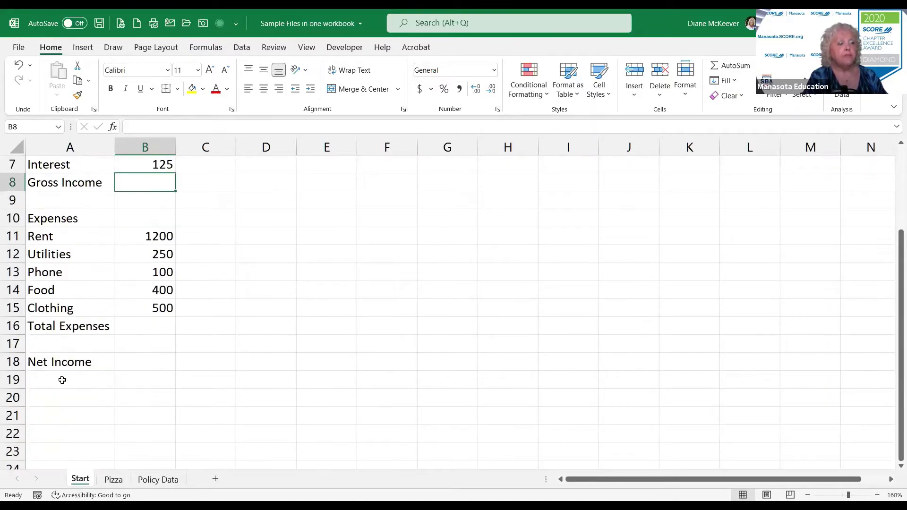
{"action": "scroll", "coordinate": [70, 385], "scroll_direction": "up", "scroll_amount": 2}
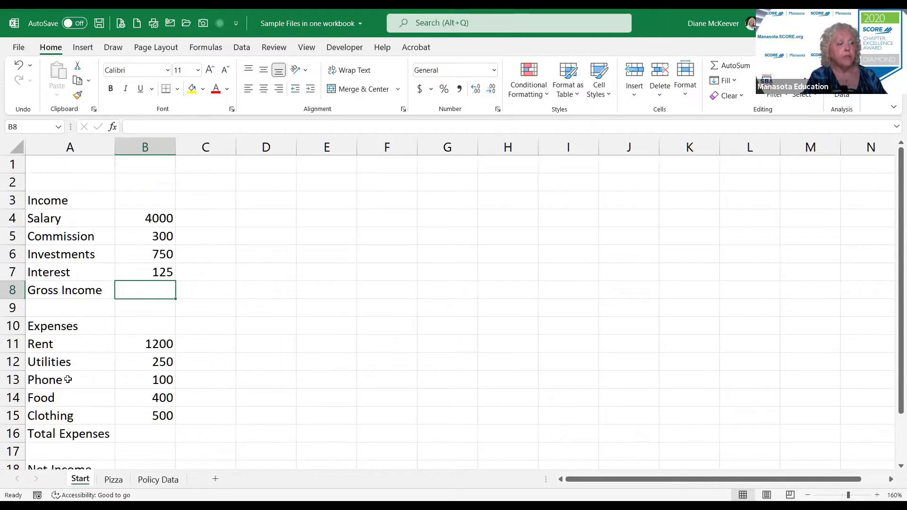
Total the income amounts B4:B7 in Gross Income cell B8 with AutoSum.
{"action": "scroll", "coordinate": [67, 379], "scroll_direction": "down", "scroll_amount": 1}
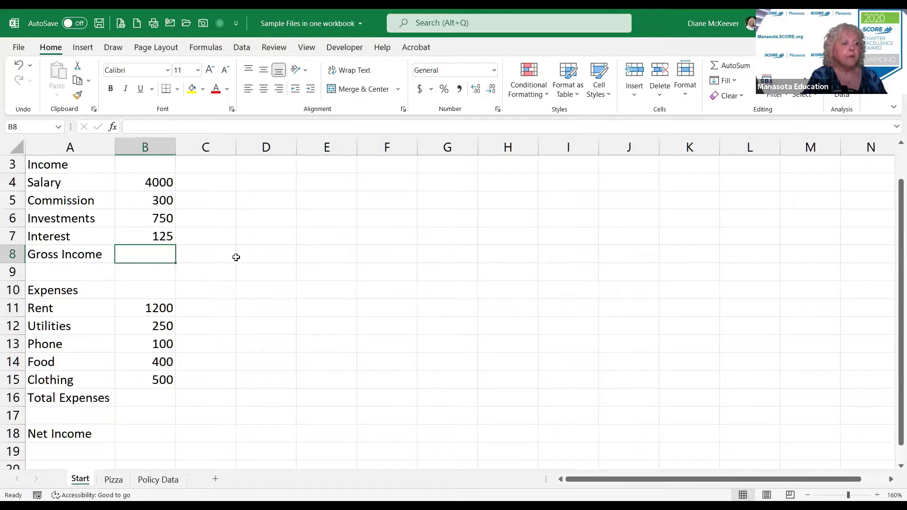
{"action": "scroll", "coordinate": [246, 252], "scroll_direction": "up", "scroll_amount": 1}
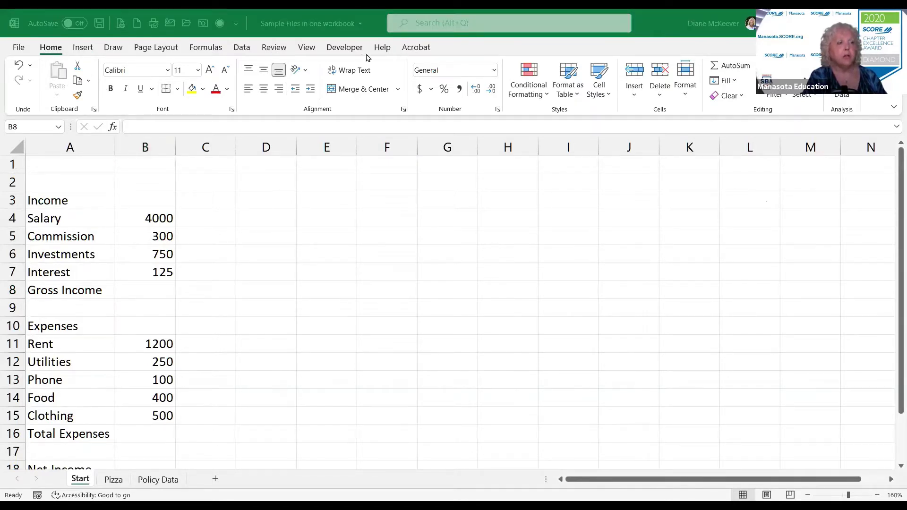
{"action": "left_click", "coordinate": [51, 48]}
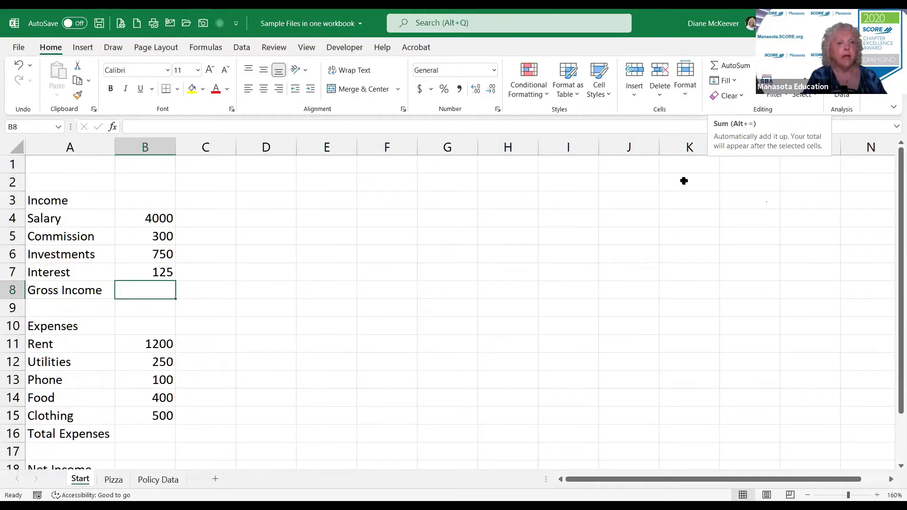
{"action": "left_click", "coordinate": [722, 70]}
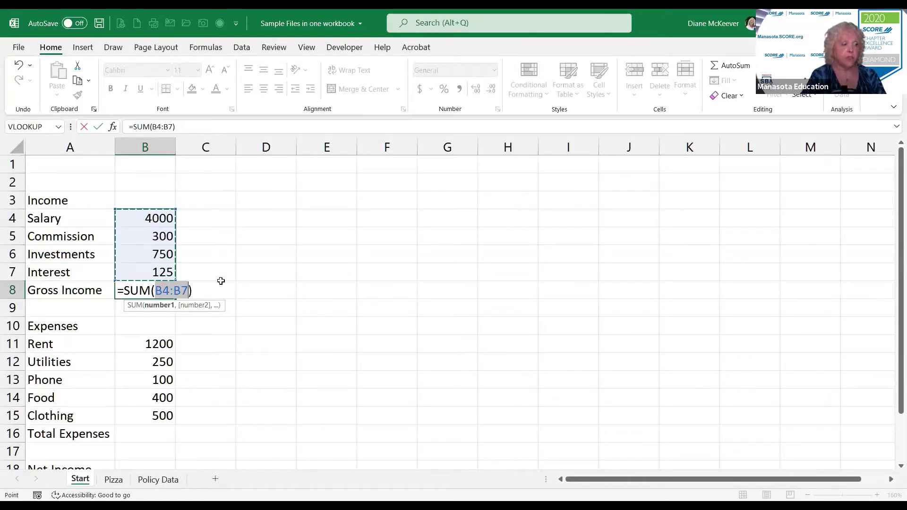
{"action": "key", "text": "Return"}
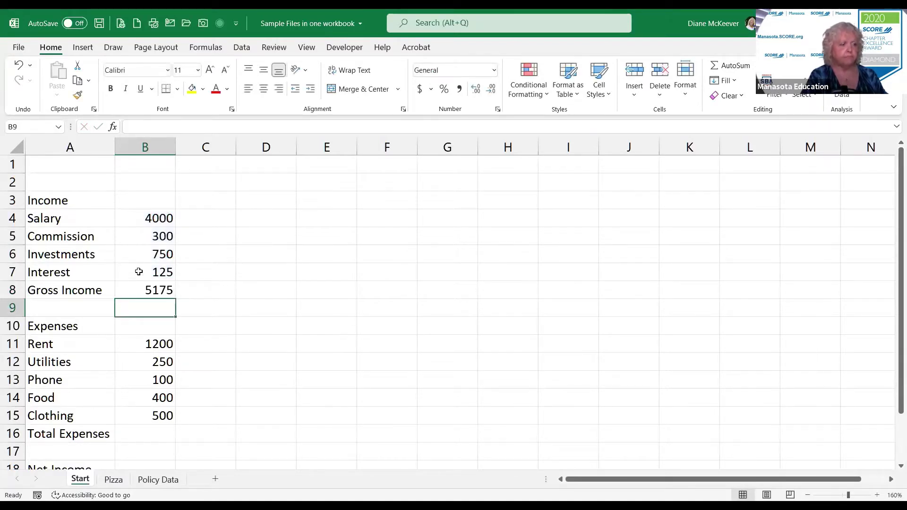
Change the Commission amount in B5 to 400.
{"action": "left_click", "coordinate": [138, 221]}
{"action": "left_click", "coordinate": [131, 235]}
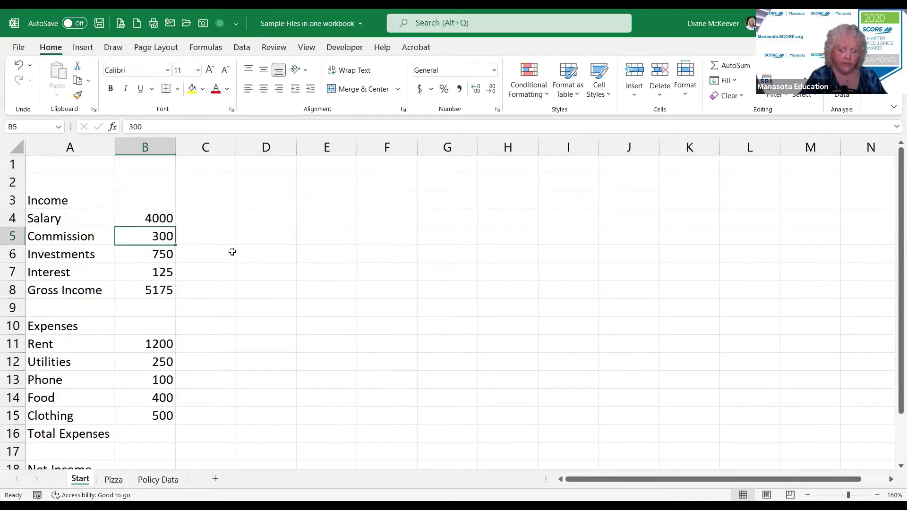
{"action": "type", "text": "400"}
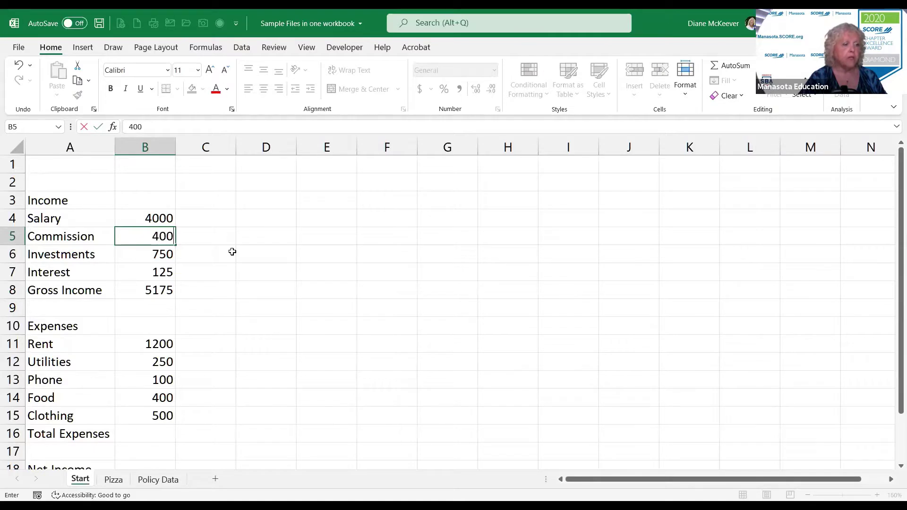
{"action": "key", "text": "Return"}
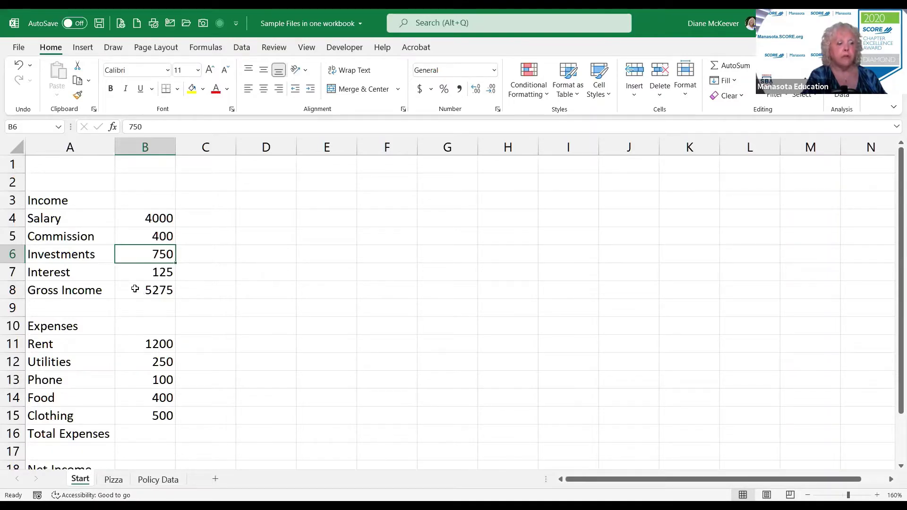
Total the expense amounts B11:B15 in Total Expenses cell B16 with AutoSum.
{"action": "left_click", "coordinate": [146, 435]}
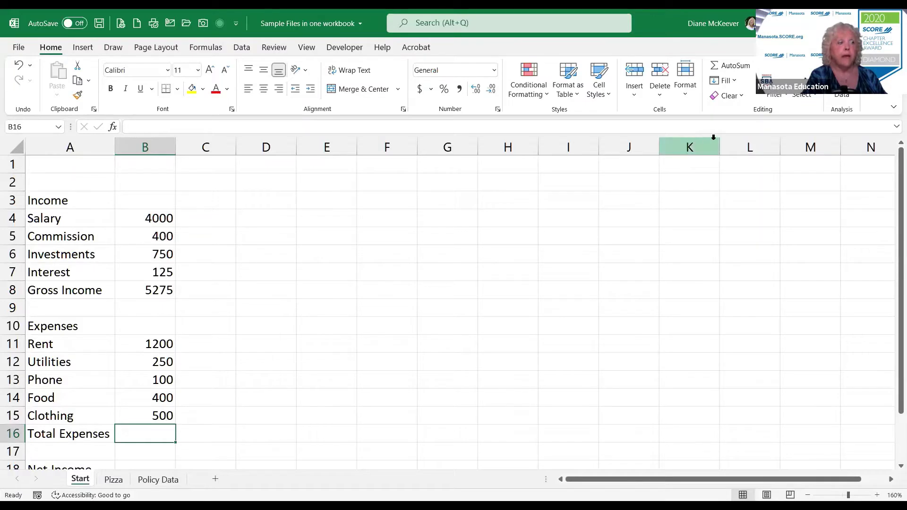
{"action": "left_click", "coordinate": [717, 66]}
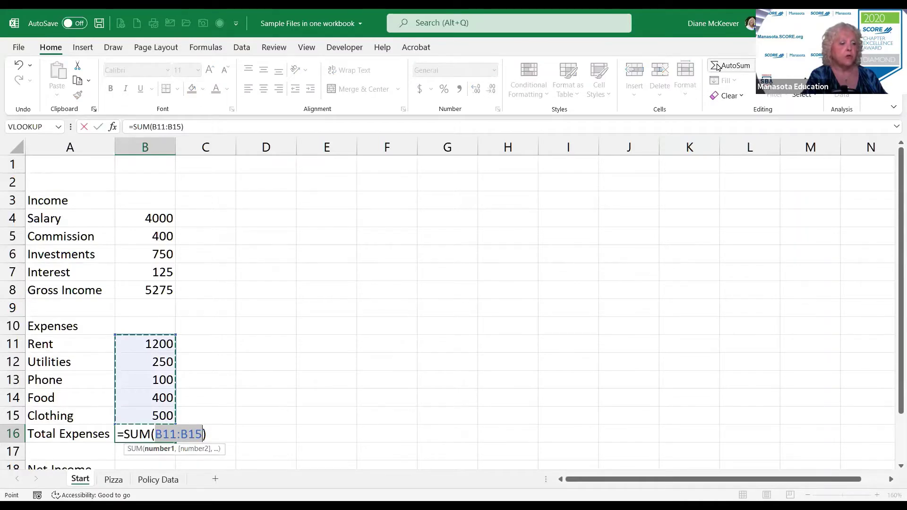
{"action": "left_click", "coordinate": [717, 66]}
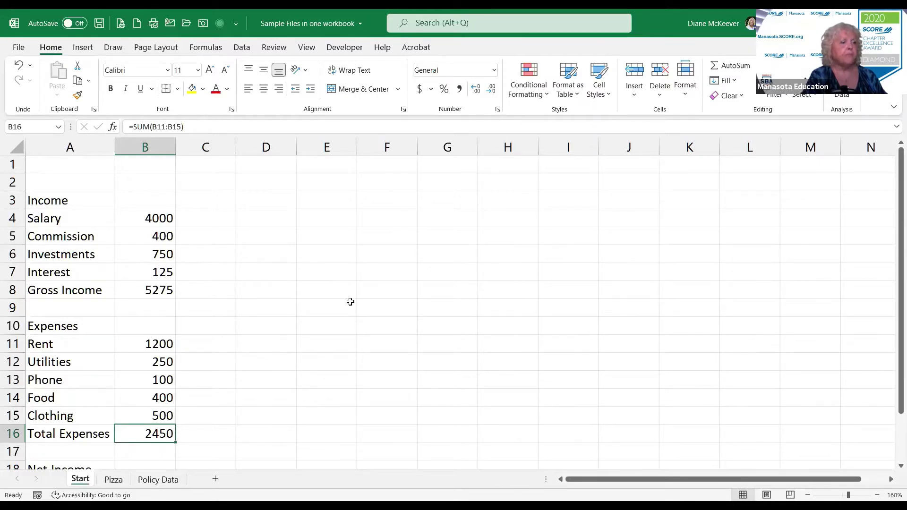
Enter Aug 2021 as the month heading in cell B2 above the amounts.
{"action": "left_click", "coordinate": [156, 182]}
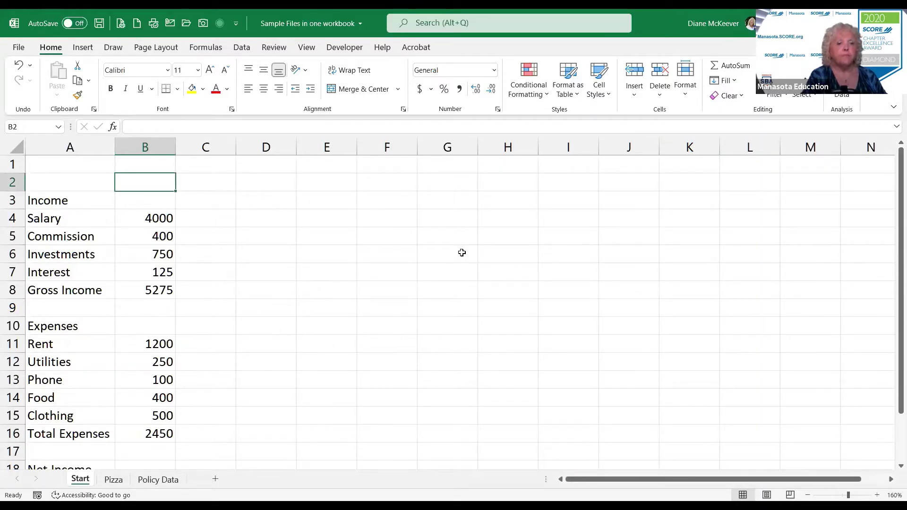
{"action": "left_click", "coordinate": [142, 181]}
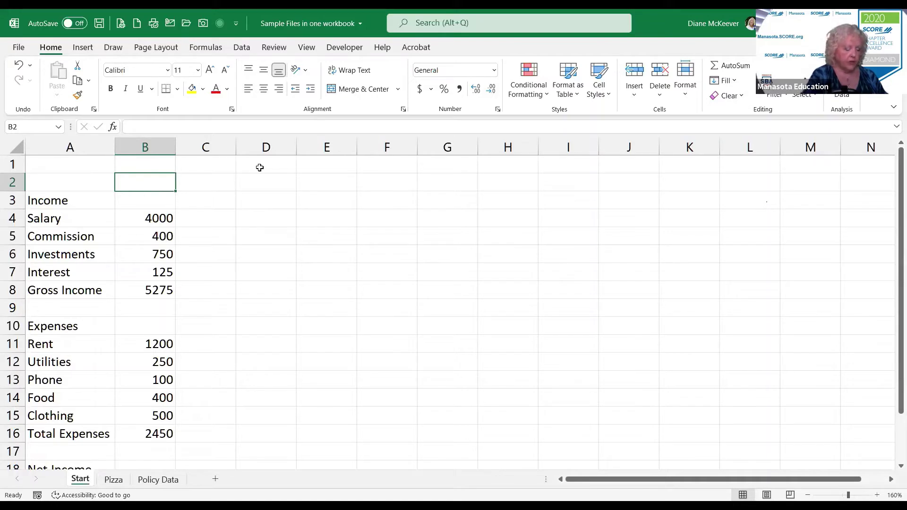
{"action": "type", "text": "Aug"}
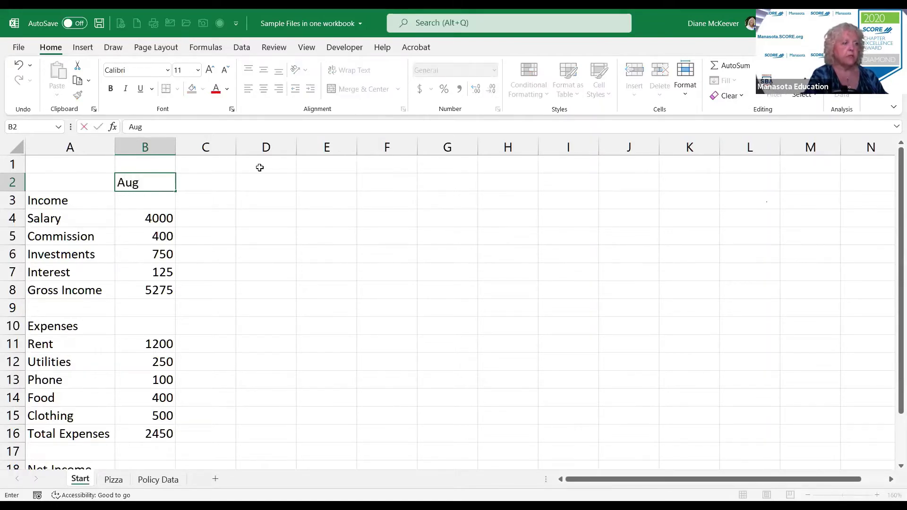
{"action": "type", "text": " 2021"}
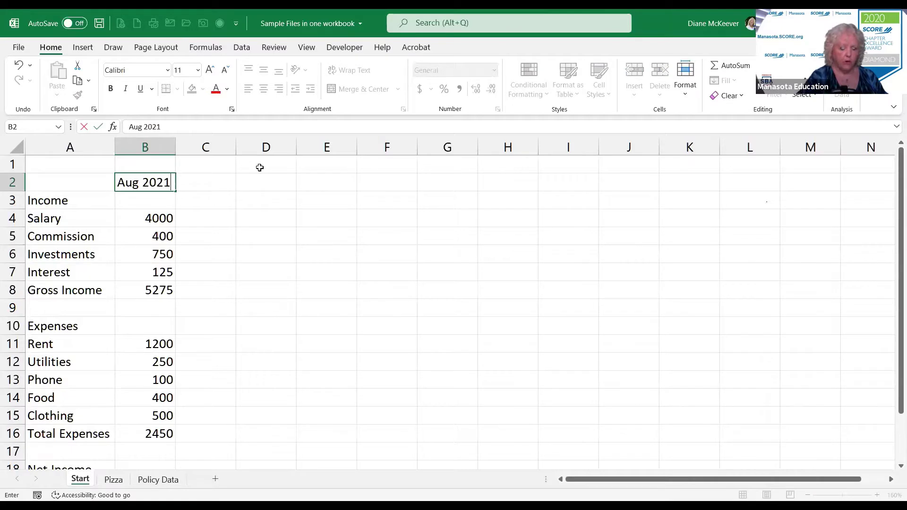
{"action": "key", "text": "Return"}
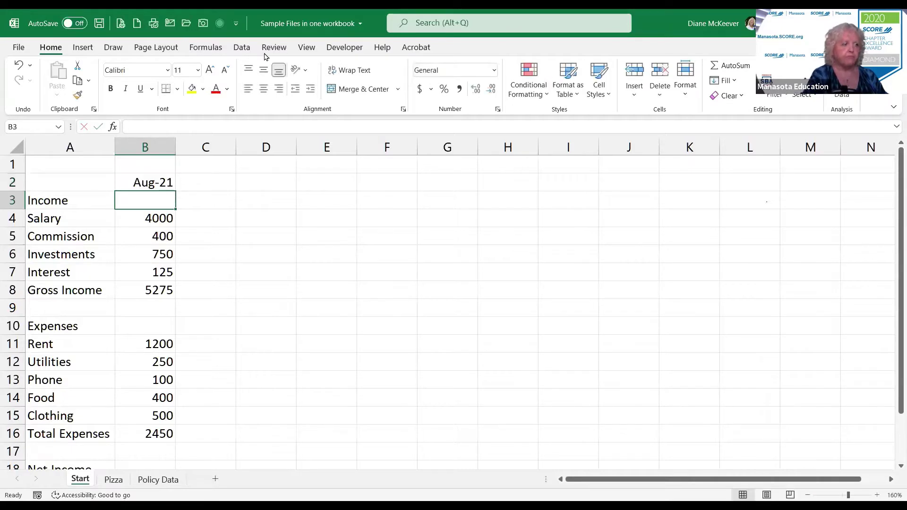
Fill the month headings across row 2 from Aug-21 in B2 to Jan-22 in G2.
{"action": "left_click", "coordinate": [134, 183]}
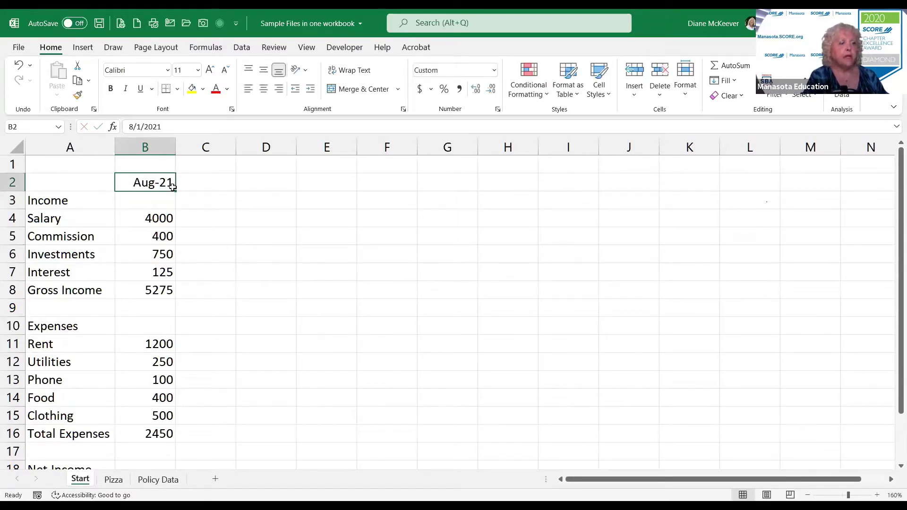
{"action": "left_click", "coordinate": [199, 183]}
{"action": "left_click", "coordinate": [258, 184]}
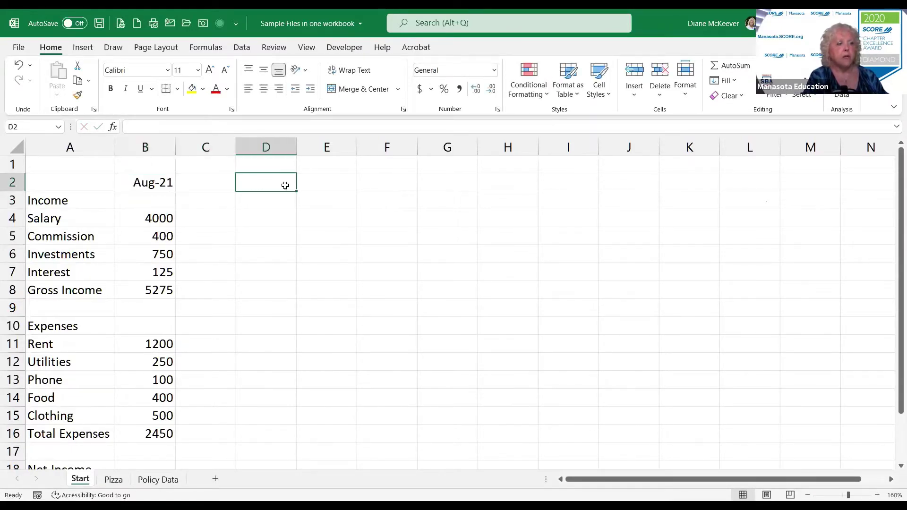
{"action": "left_click", "coordinate": [307, 184]}
{"action": "left_click", "coordinate": [147, 183]}
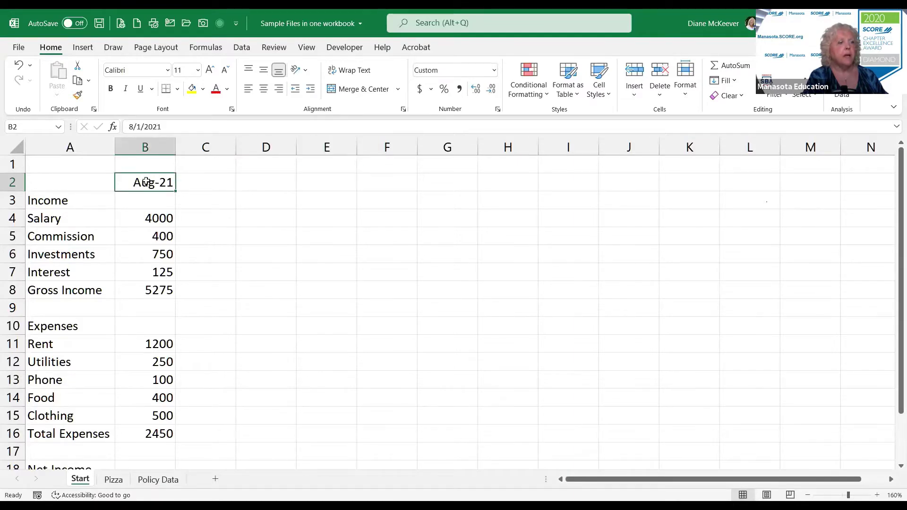
{"action": "key", "text": "F8"}
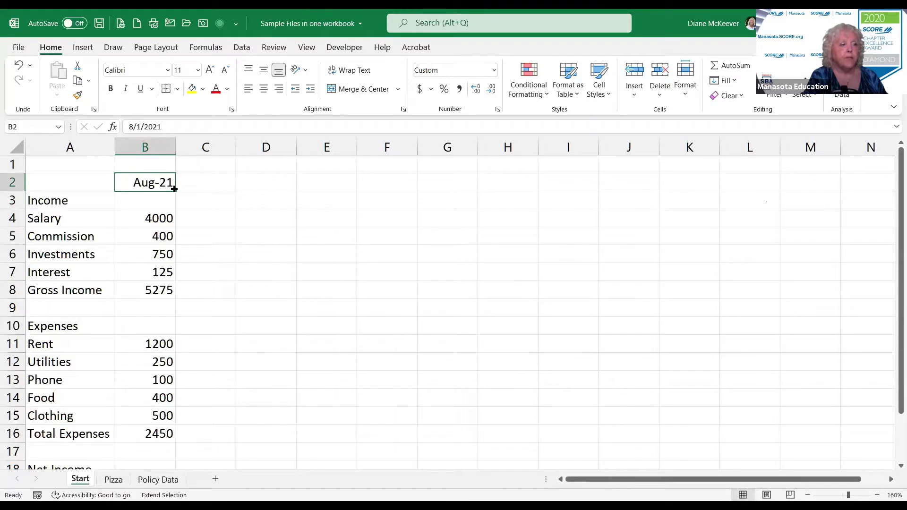
{"action": "left_click_drag", "start_coordinate": [175, 189], "coordinate": [518, 189]}
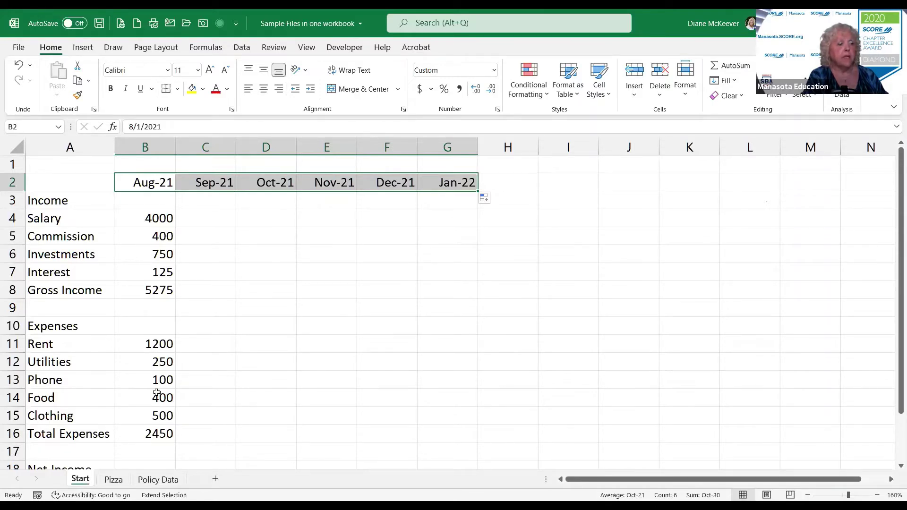
Fill the August amounts and totals in B4:B16 across to the January column, G.
{"action": "left_click", "coordinate": [151, 433]}
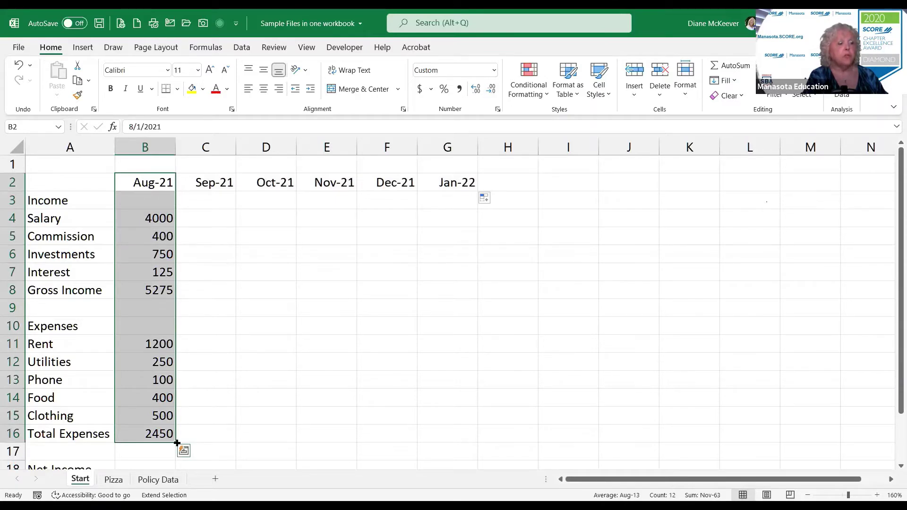
{"action": "left_click_drag", "start_coordinate": [177, 443], "coordinate": [176, 443]}
{"action": "left_click_drag", "start_coordinate": [177, 441], "coordinate": [242, 437]}
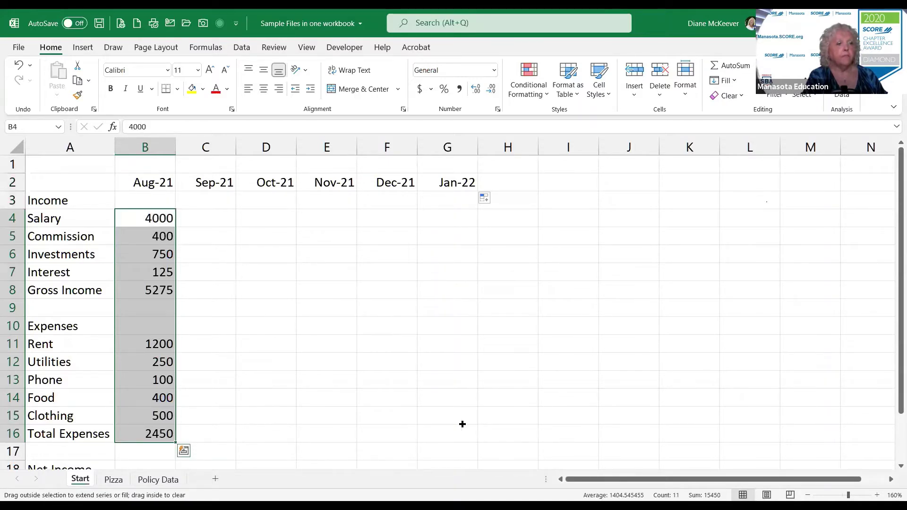
{"action": "left_click_drag", "start_coordinate": [462, 424], "coordinate": [462, 424]}
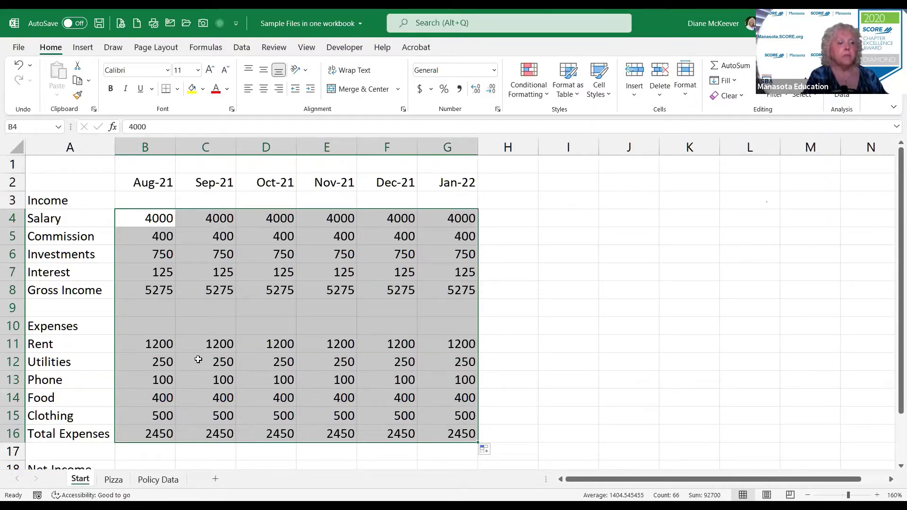
Change the Commission amounts in C5:G5 to 600, 800, 200, 100 and 900 for September through January.
{"action": "left_click", "coordinate": [199, 236]}
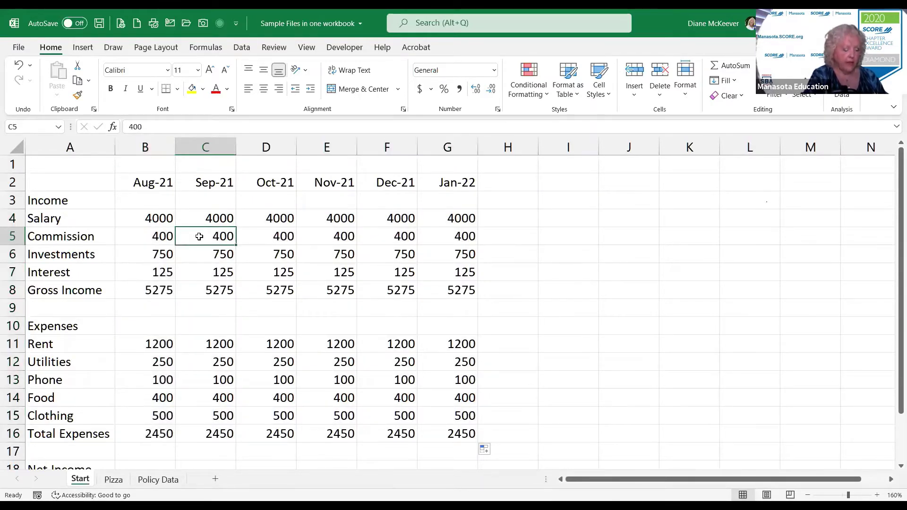
{"action": "type", "text": "600"}
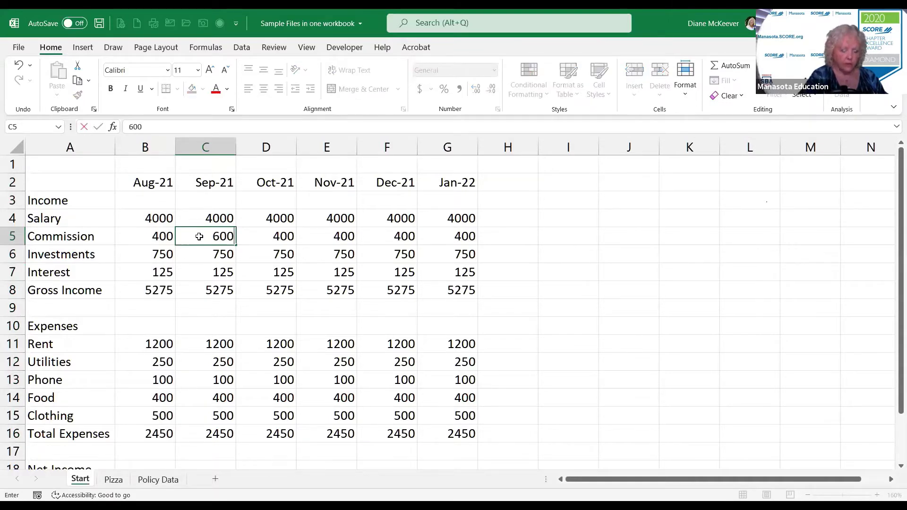
{"action": "key", "text": "Tab"}
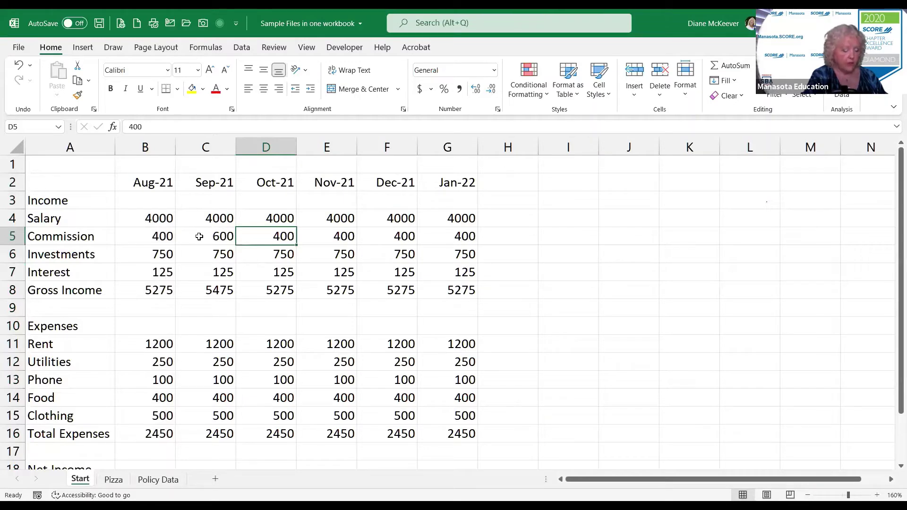
{"action": "type", "text": "800"}
{"action": "key", "text": "Tab"}
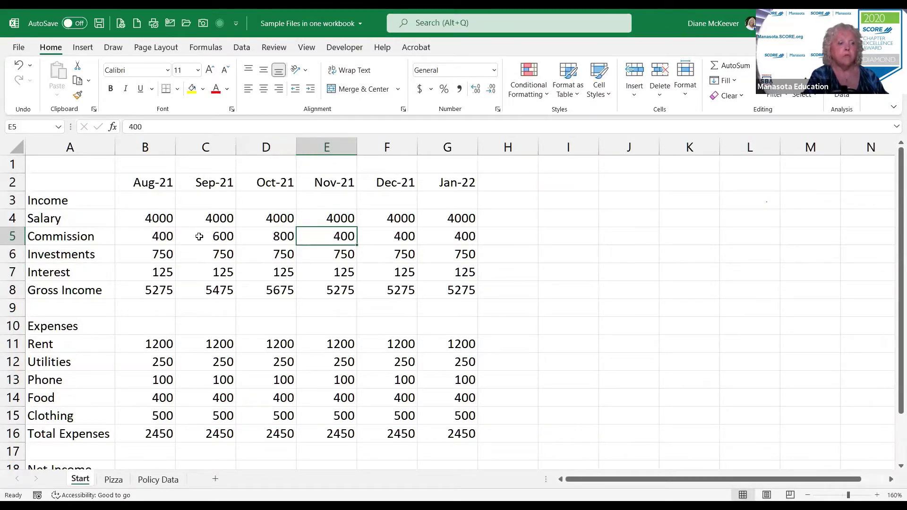
{"action": "type", "text": "200"}
{"action": "key", "text": "Tab"}
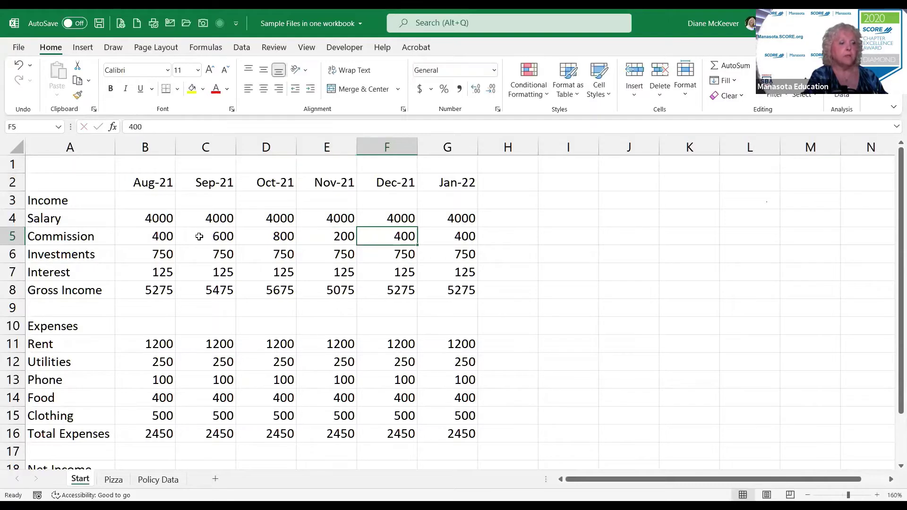
{"action": "type", "text": "100"}
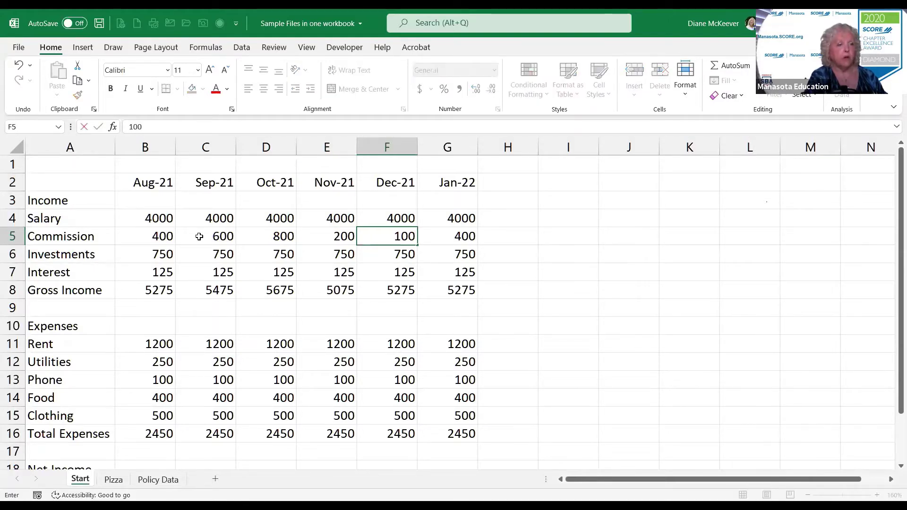
{"action": "key", "text": "Return"}
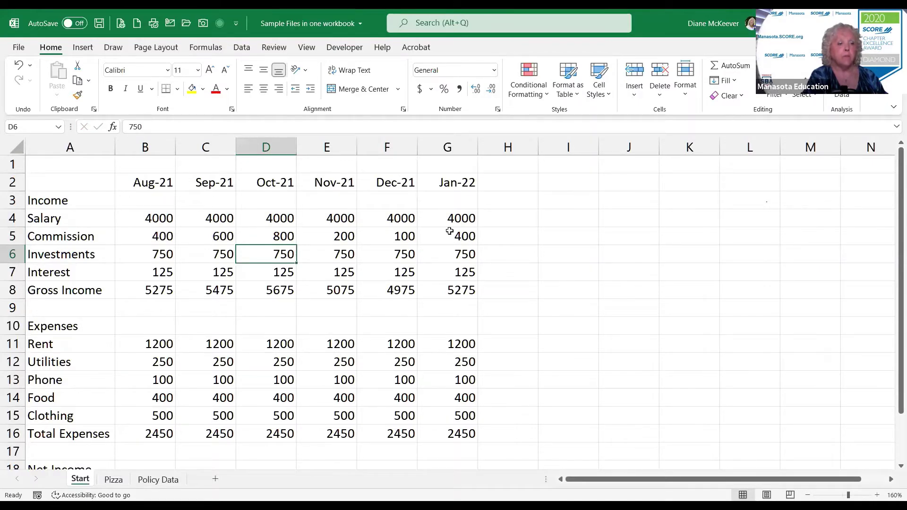
{"action": "left_click", "coordinate": [449, 231]}
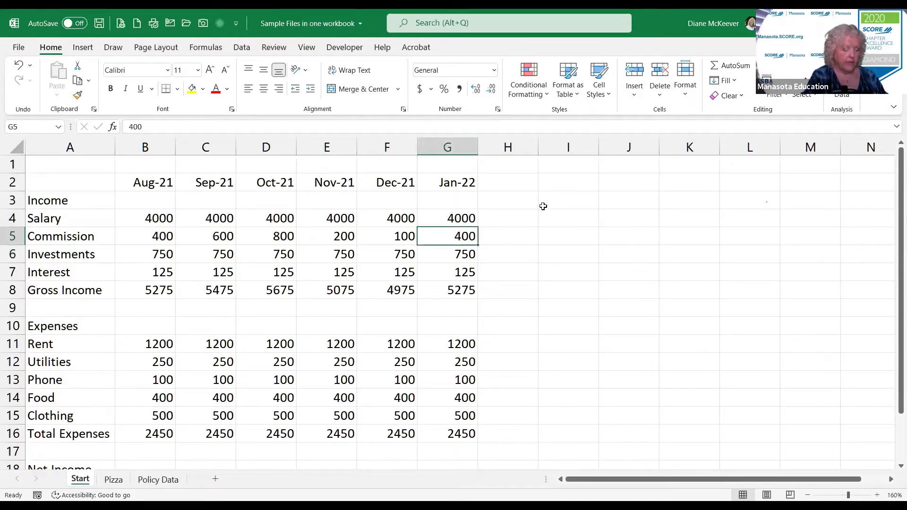
{"action": "type", "text": "900"}
{"action": "key", "text": "Return"}
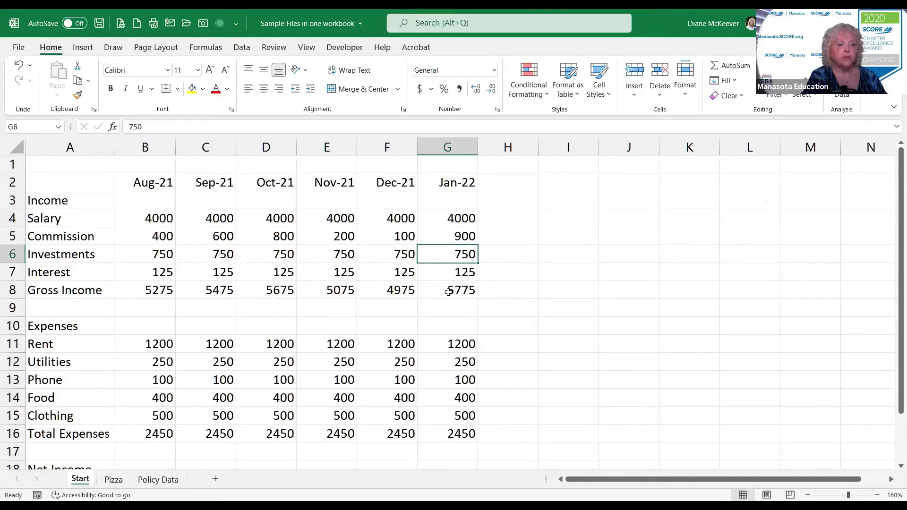
Inspect the formula behind December's Gross Income in F8 and the content of September's Investments cell C6.
{"action": "left_click", "coordinate": [391, 291]}
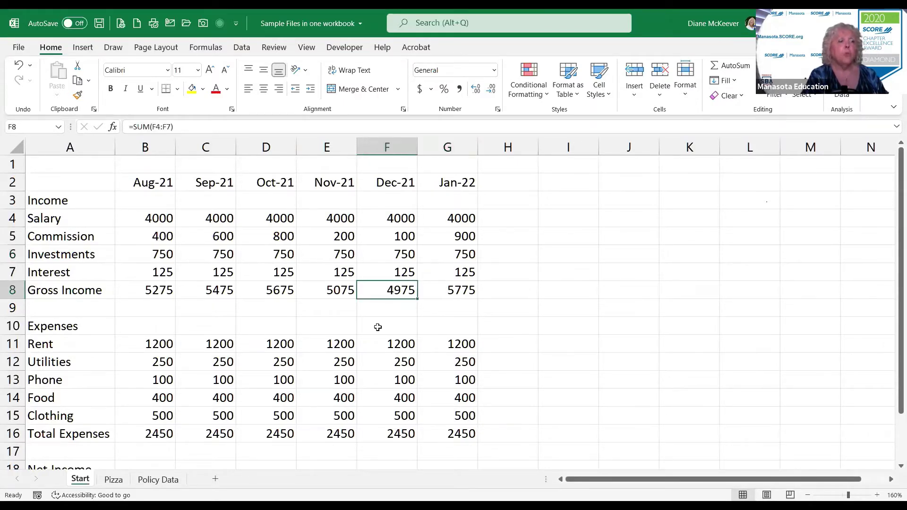
{"action": "left_click", "coordinate": [215, 259]}
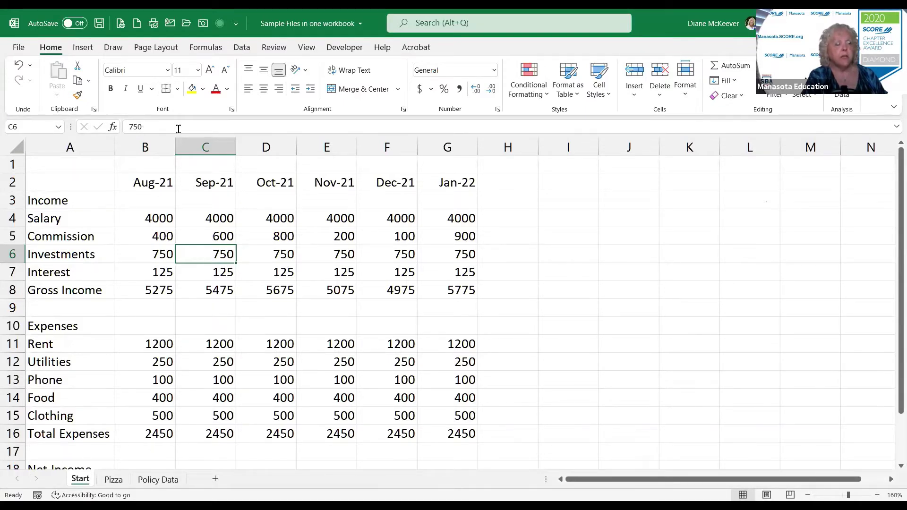
Inspect the contents of September's Commission cell C5, August's Salary cell B4 and August's Gross Income cell B8.
{"action": "key", "text": "Up"}
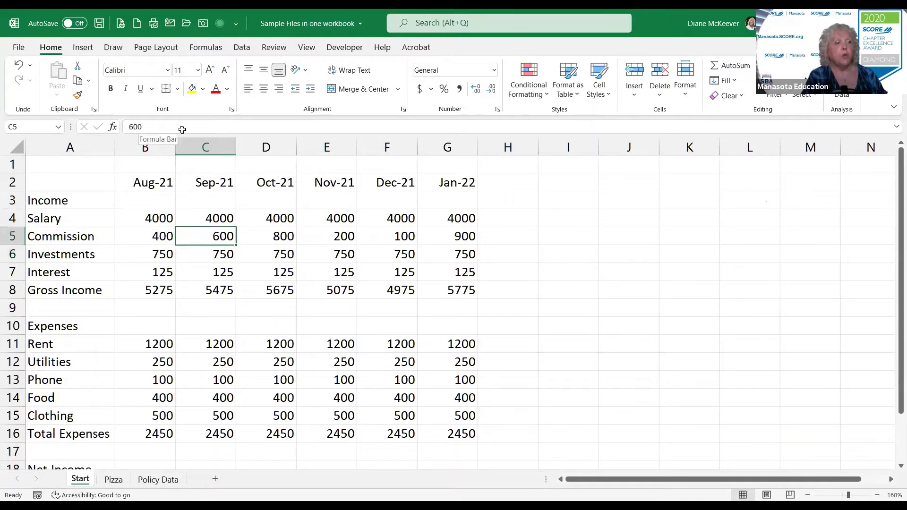
{"action": "left_click", "coordinate": [148, 221]}
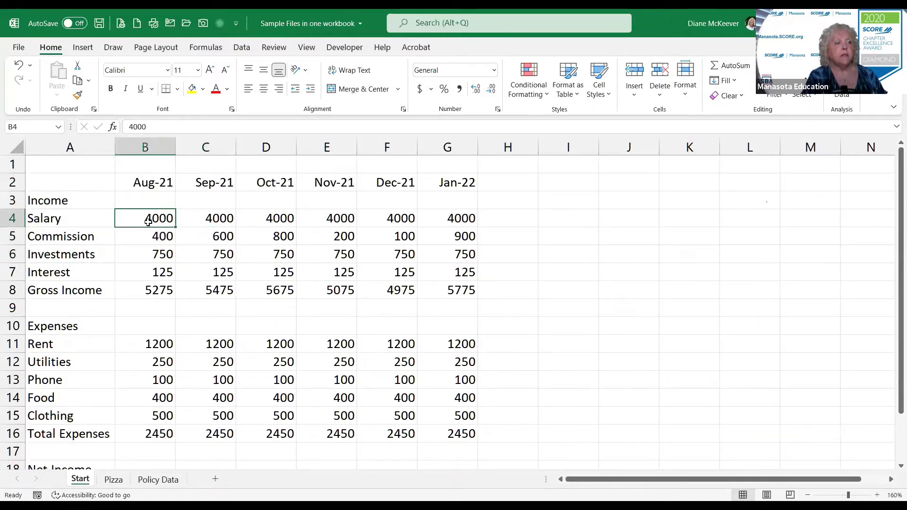
{"action": "left_click", "coordinate": [140, 291]}
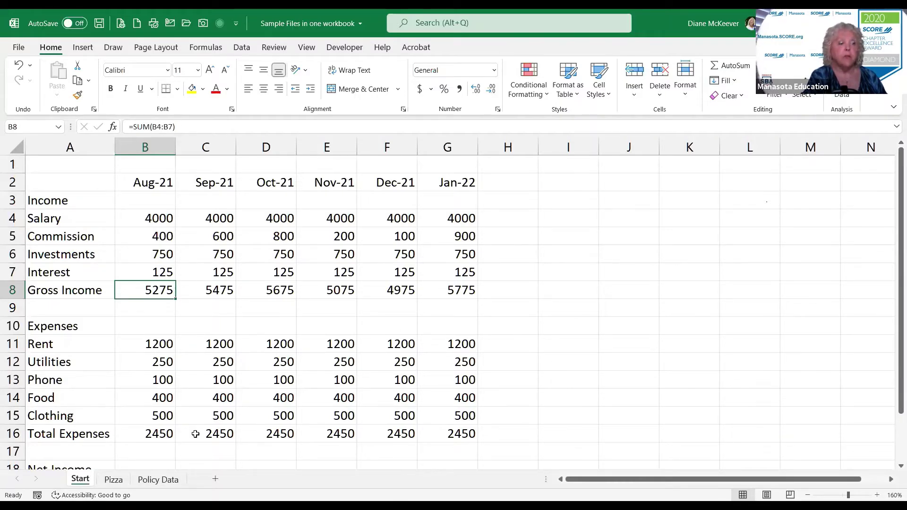
Calculate August's Net Income in B18 with the formula =B8-B16 and fill it across to January in G18.
{"action": "key", "text": "Down"}
{"action": "key", "text": "Down"}
{"action": "key", "text": "Down"}
{"action": "key", "text": "Down"}
{"action": "key", "text": "Down"}
{"action": "key", "text": "Down"}
{"action": "key", "text": "Down"}
{"action": "key", "text": "Down"}
{"action": "key", "text": "Down"}
{"action": "key", "text": "Down"}
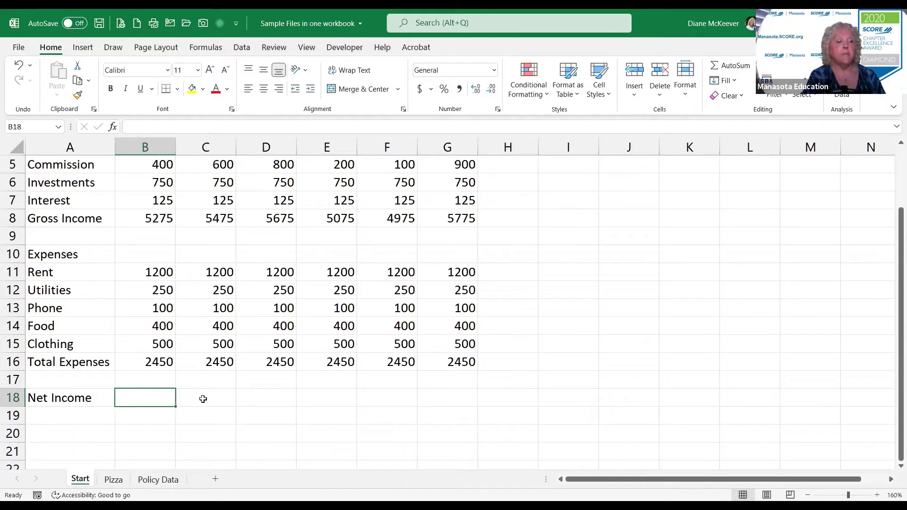
{"action": "type", "text": "="}
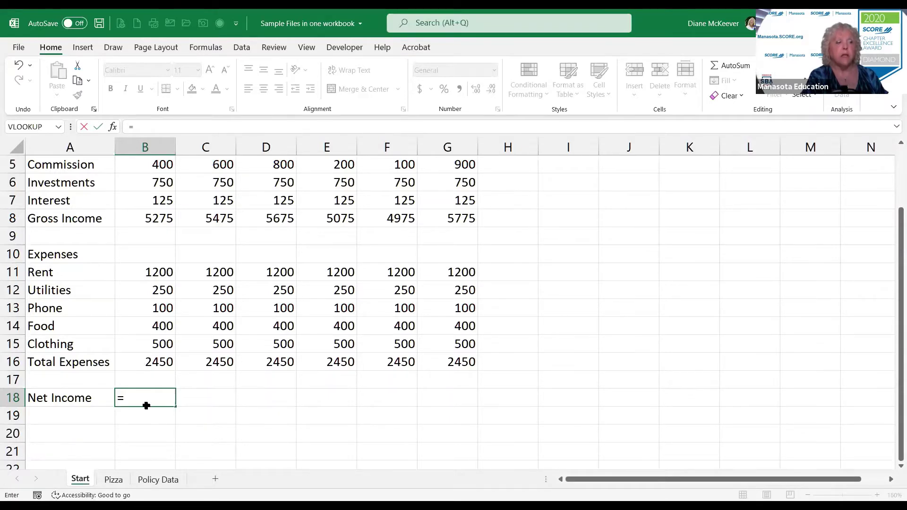
{"action": "left_click", "coordinate": [154, 218]}
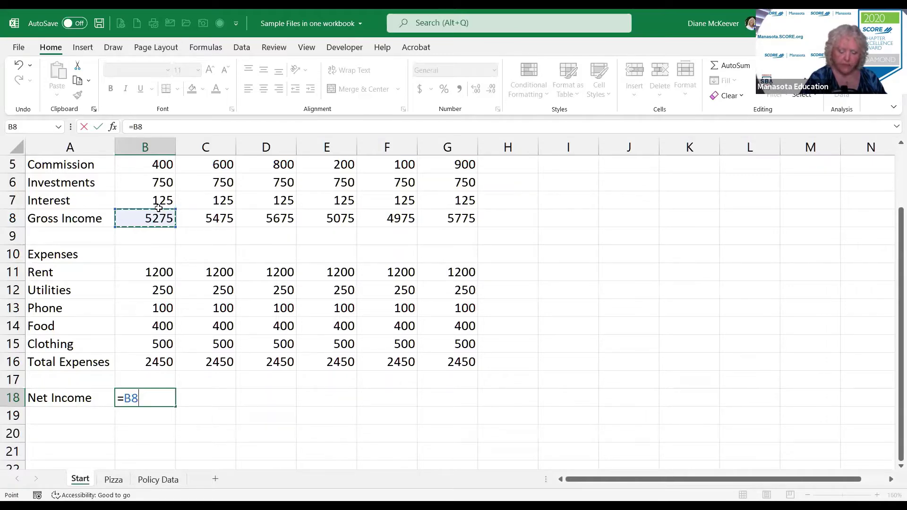
{"action": "type", "text": "-"}
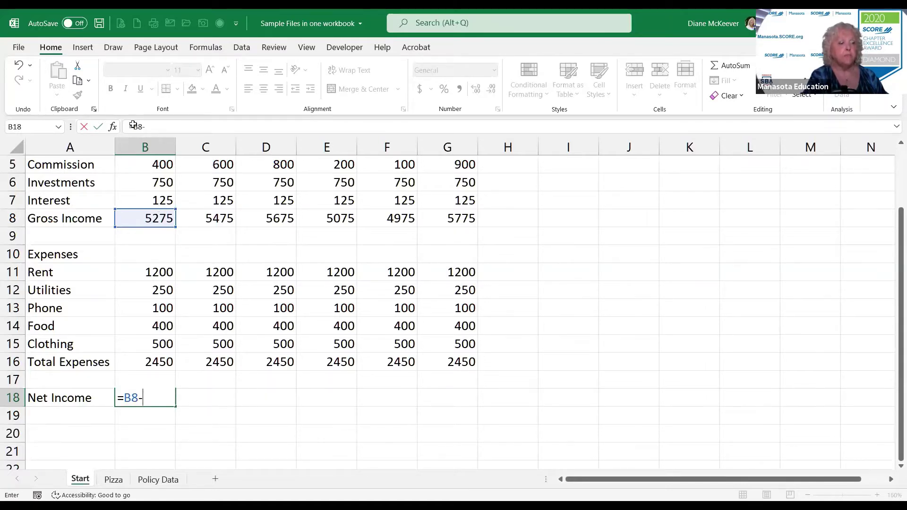
{"action": "left_click", "coordinate": [135, 365]}
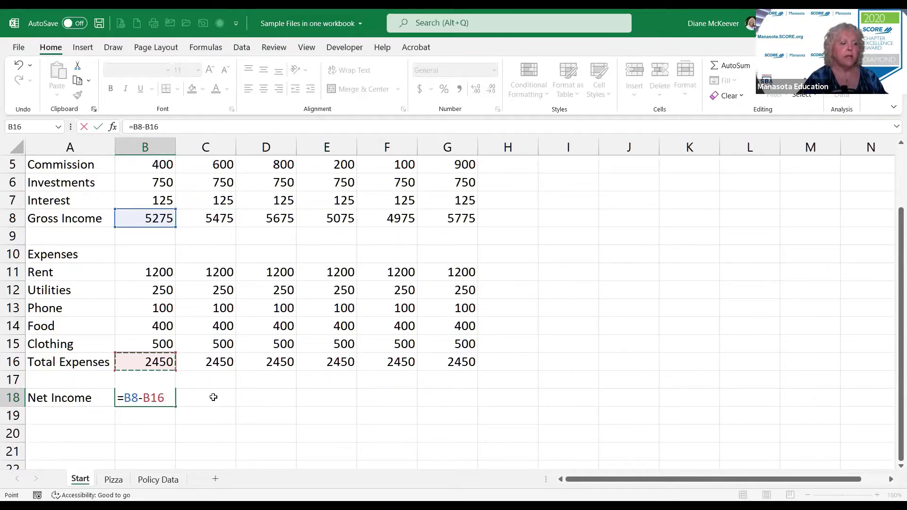
{"action": "key", "text": "Return"}
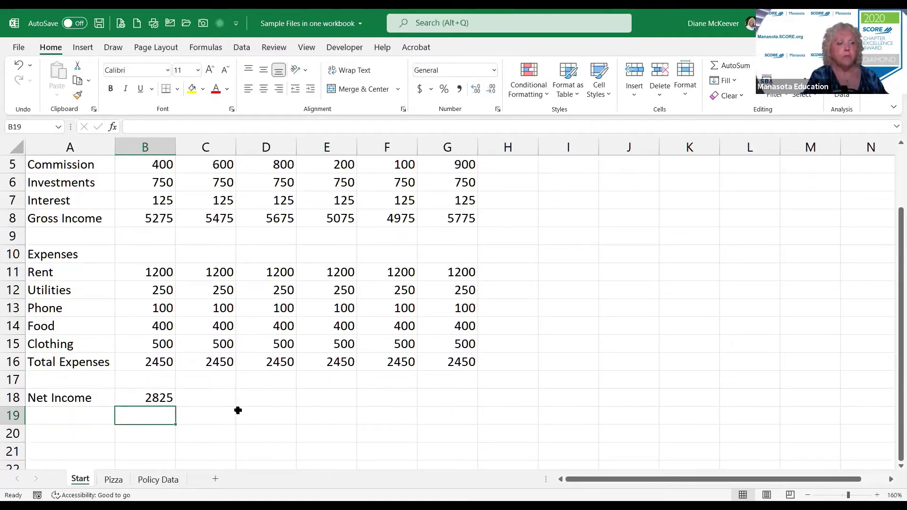
{"action": "key", "text": "Up"}
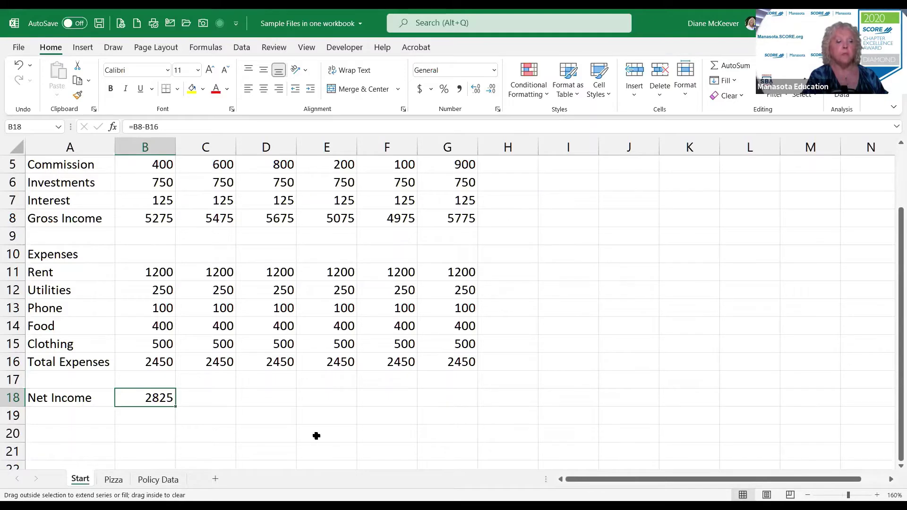
{"action": "left_click_drag", "start_coordinate": [176, 406], "coordinate": [449, 401]}
Inspect the Net Income formulas in row 18 for August, September, October and January.
{"action": "left_click", "coordinate": [151, 402]}
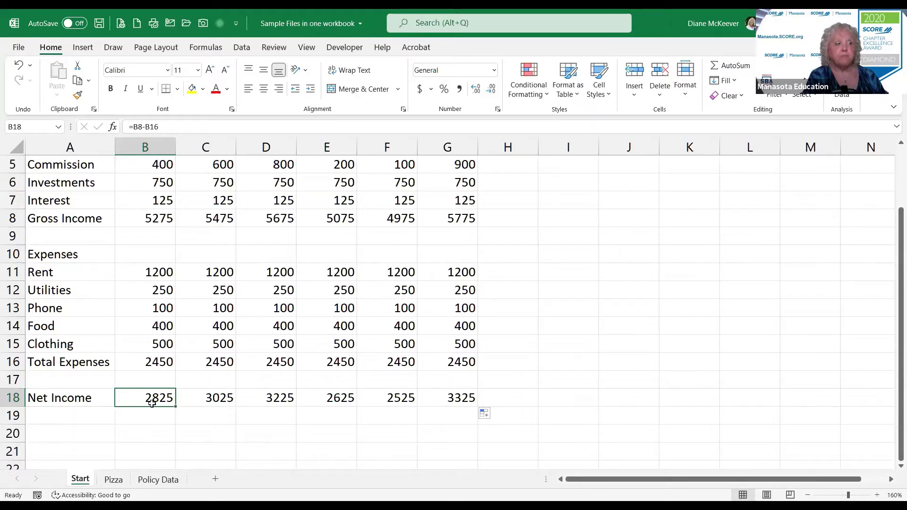
{"action": "left_click", "coordinate": [208, 399]}
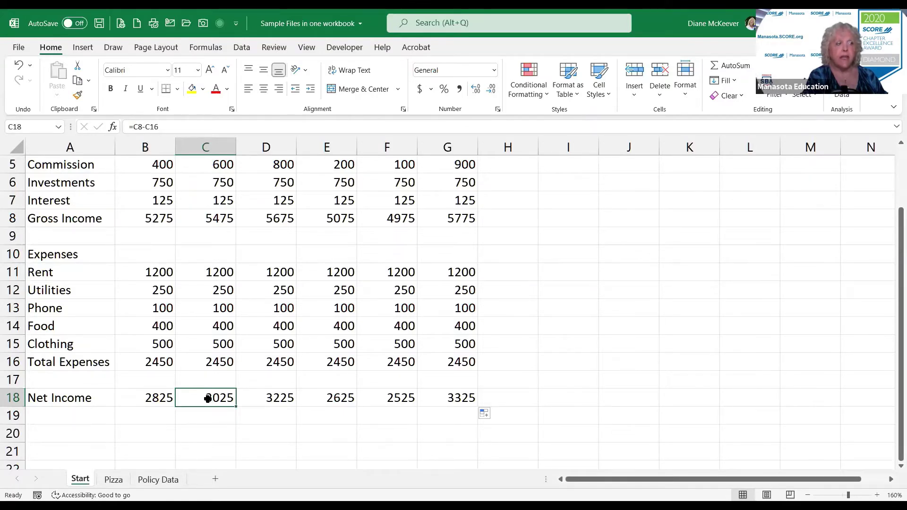
{"action": "left_click", "coordinate": [262, 402]}
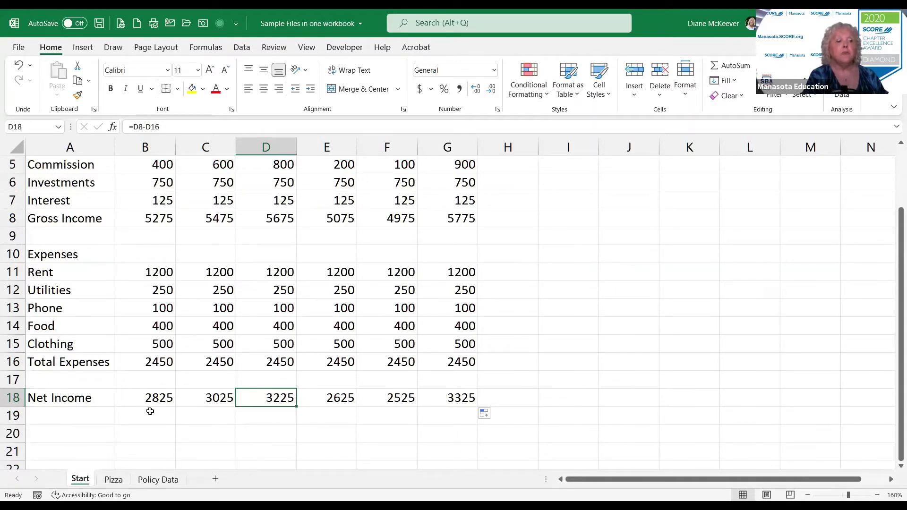
{"action": "left_click", "coordinate": [436, 402]}
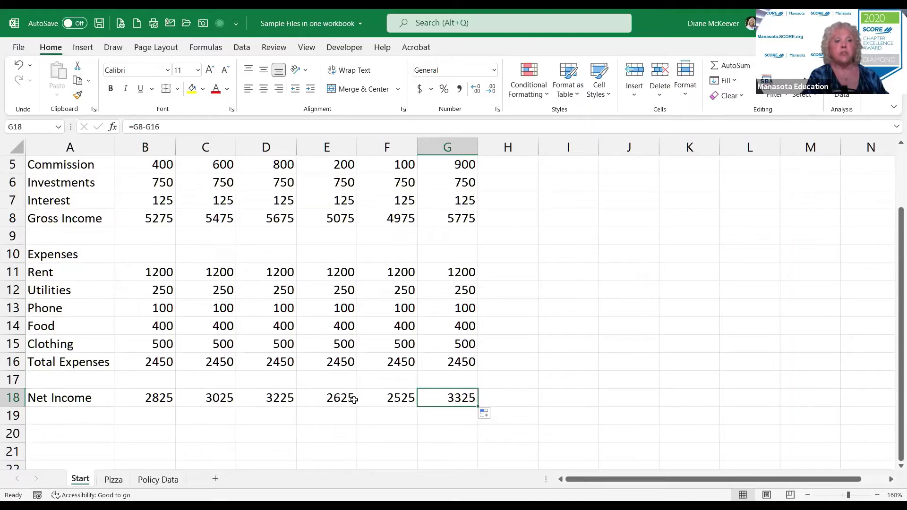
Add the heading "6-Month Total" in H2, beside the January heading.
{"action": "scroll", "coordinate": [361, 400], "scroll_direction": "up", "scroll_amount": 2}
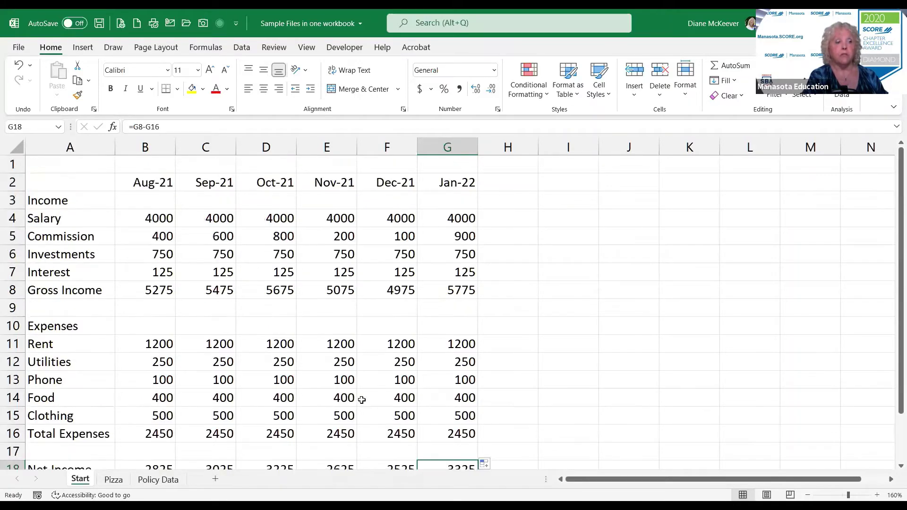
{"action": "left_click", "coordinate": [504, 185]}
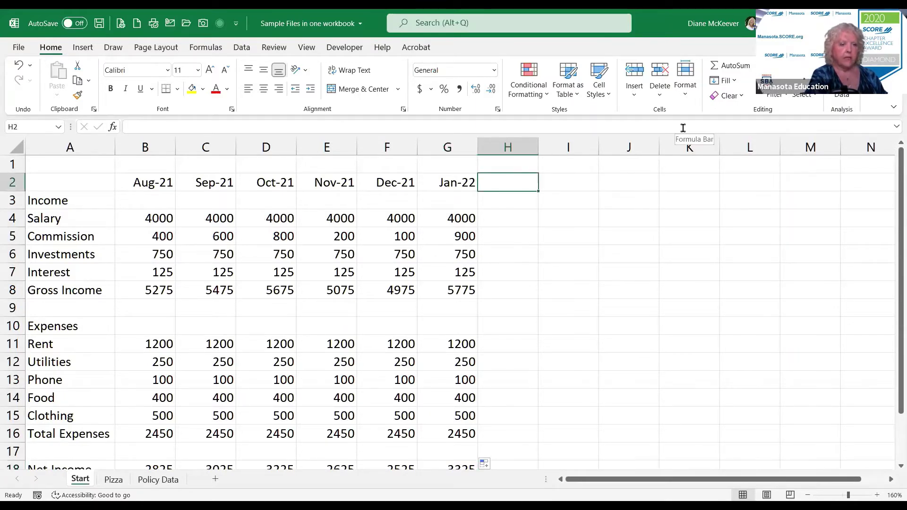
{"action": "type", "text": "6-Month Total"}
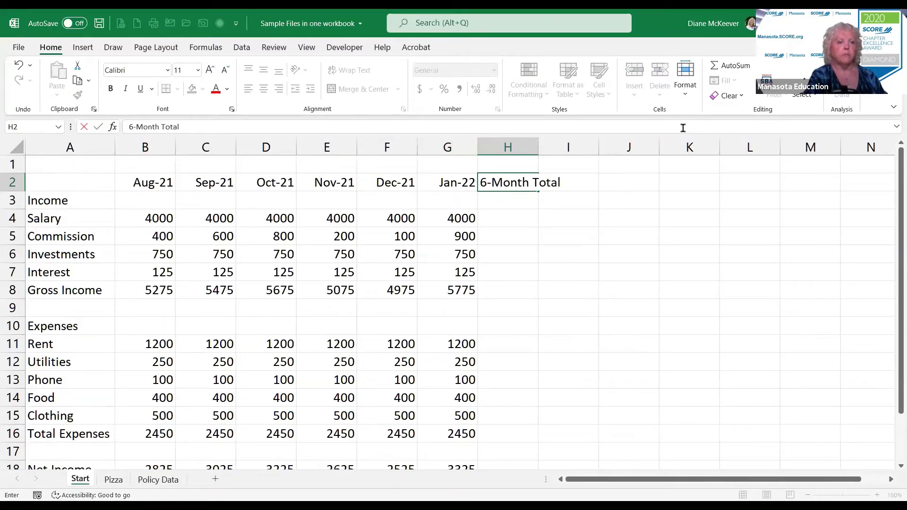
{"action": "key", "text": "Return"}
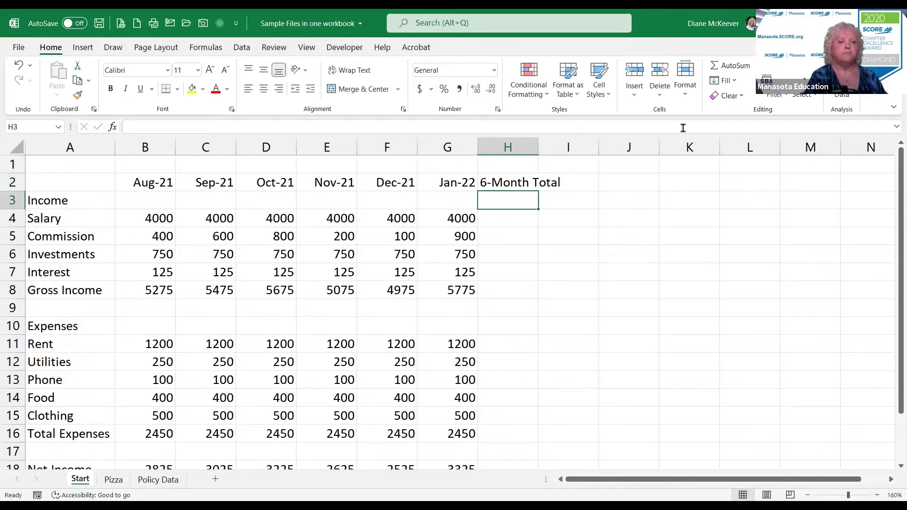
Wrap the text of the 6-Month Total heading in H2 onto two lines and center it.
{"action": "left_click", "coordinate": [522, 189]}
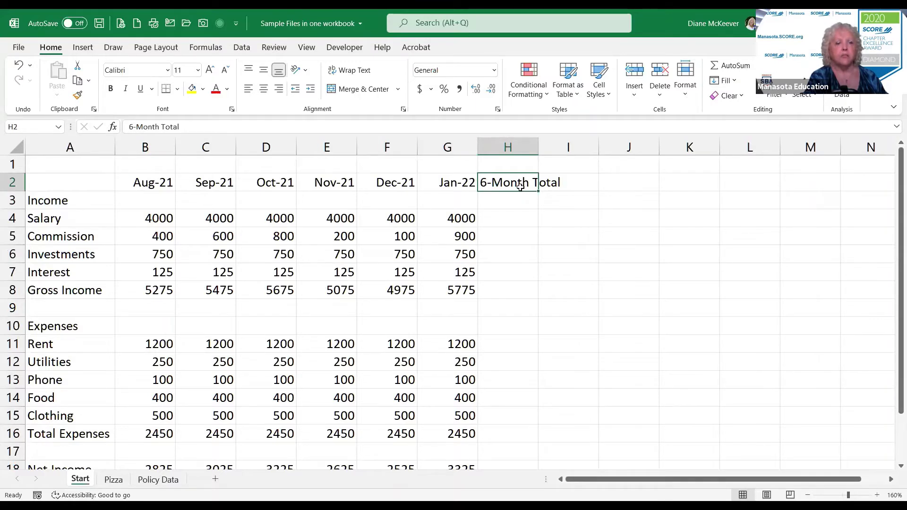
{"action": "left_click", "coordinate": [501, 168]}
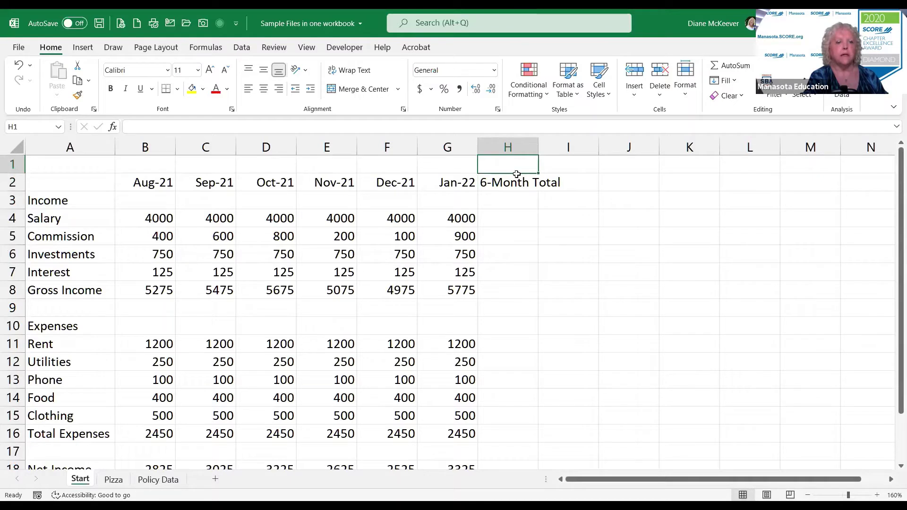
{"action": "left_click", "coordinate": [511, 188]}
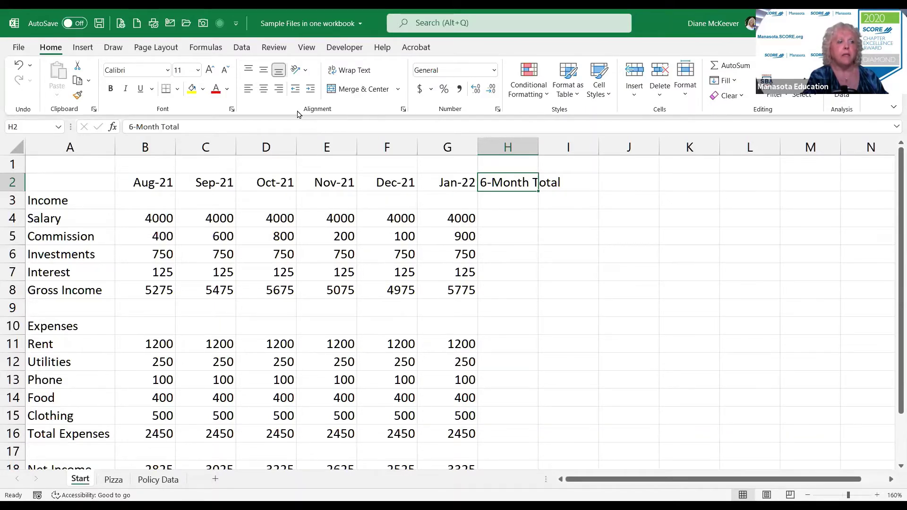
{"action": "left_click", "coordinate": [355, 70]}
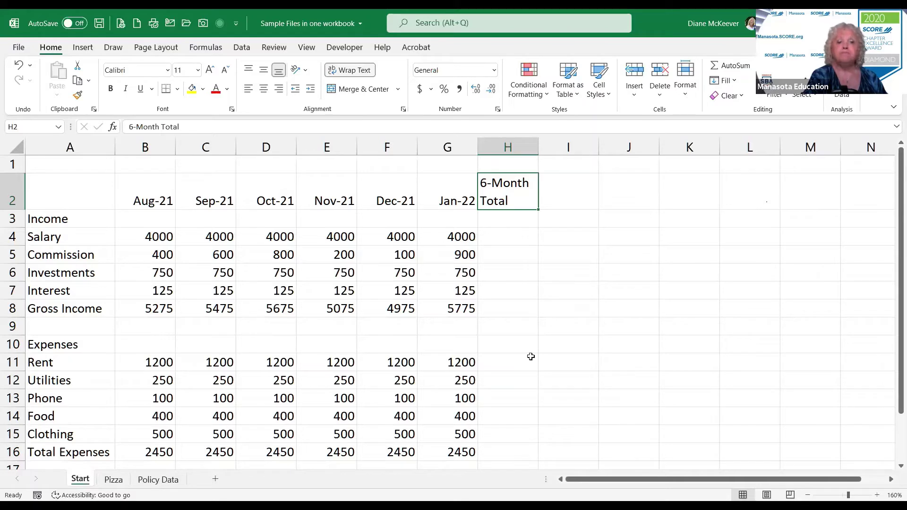
{"action": "key", "text": "ctrl+e"}
Total the Salary row B4:G4 in H4 with AutoSum and fill the formula down to Gross Income in H8.
{"action": "key", "text": "Down"}
{"action": "key", "text": "Down"}
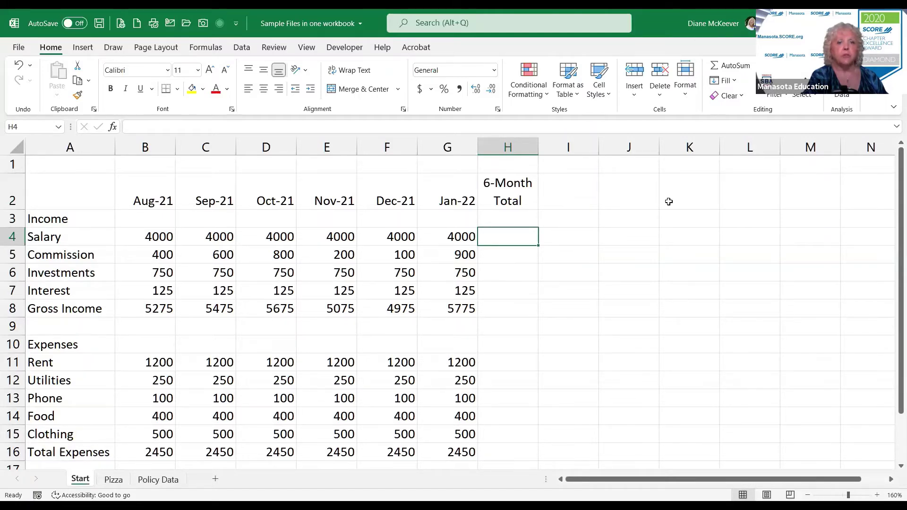
{"action": "left_click", "coordinate": [724, 70]}
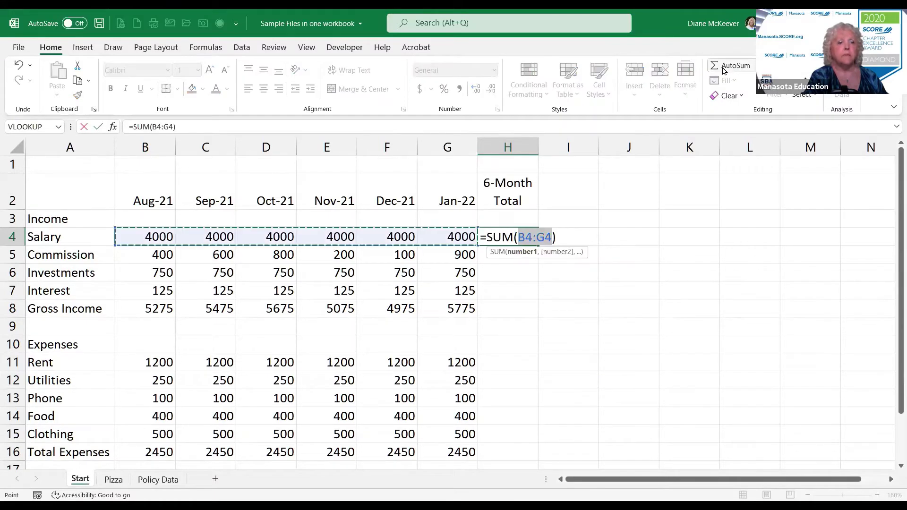
{"action": "left_click", "coordinate": [724, 69]}
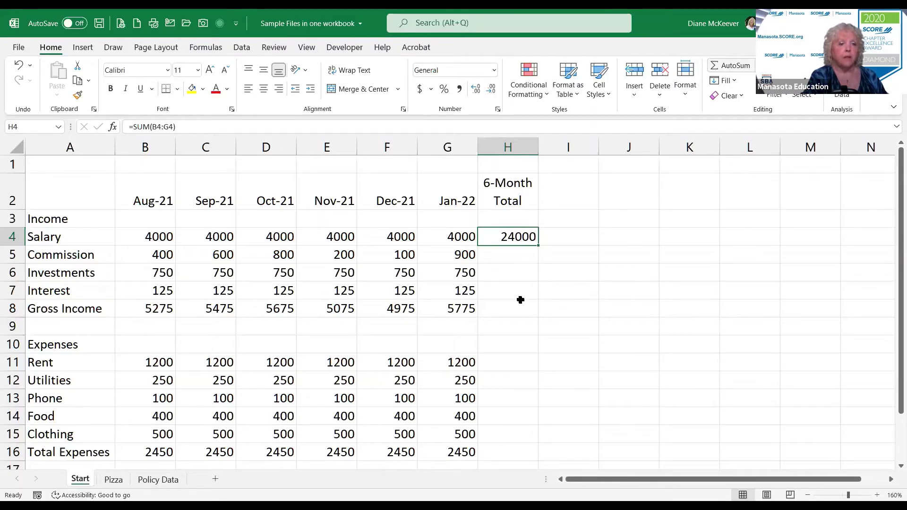
{"action": "double_click", "coordinate": [537, 245]}
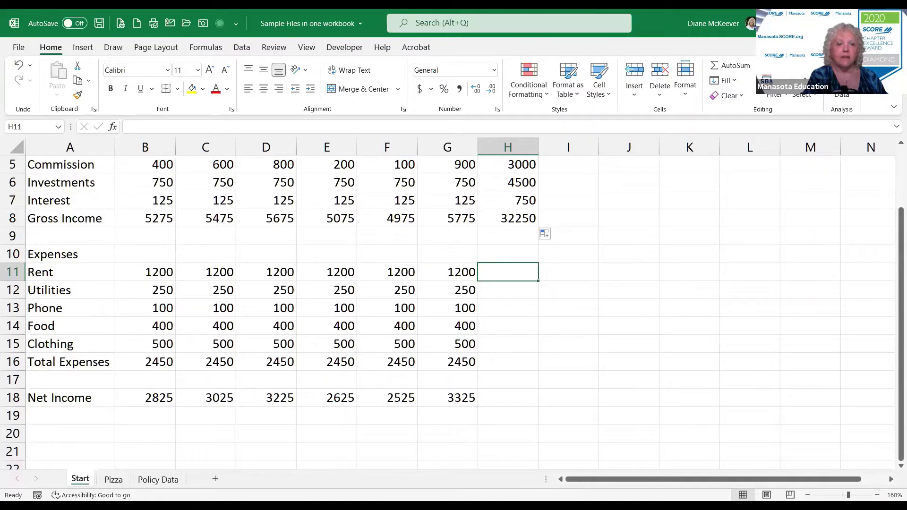
Total the Rent row B11:G11 in H11 with AutoSum and fill the formula down to Total Expenses in H16.
{"action": "scroll", "coordinate": [454, 303], "scroll_direction": "up", "scroll_amount": 1}
{"action": "left_click", "coordinate": [777, 93]}
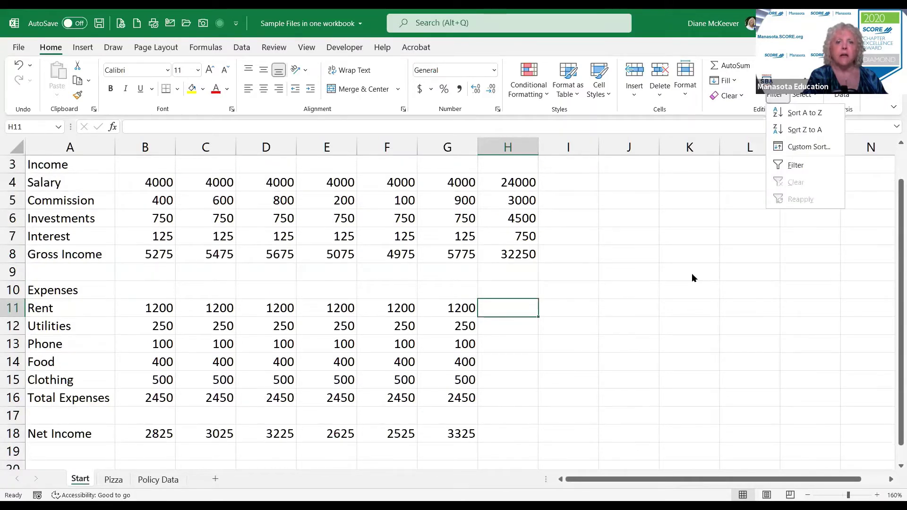
{"action": "left_click", "coordinate": [497, 310]}
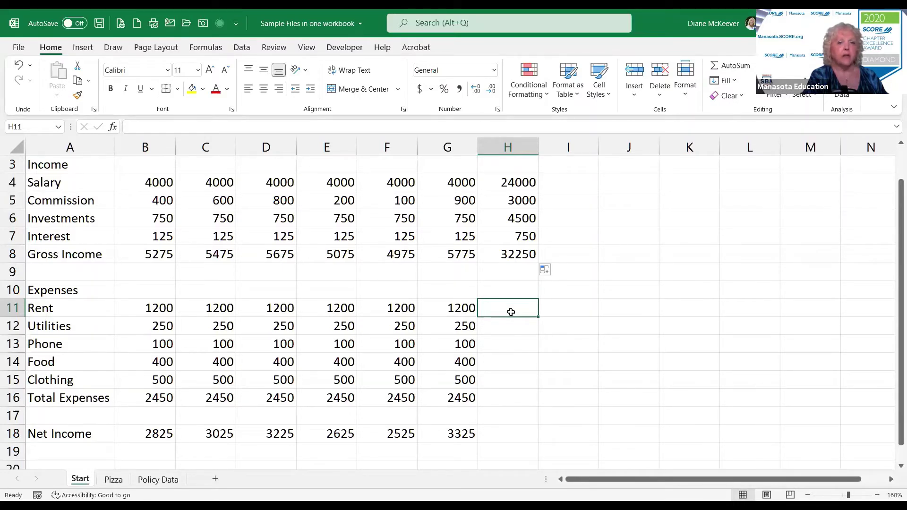
{"action": "left_click", "coordinate": [726, 67]}
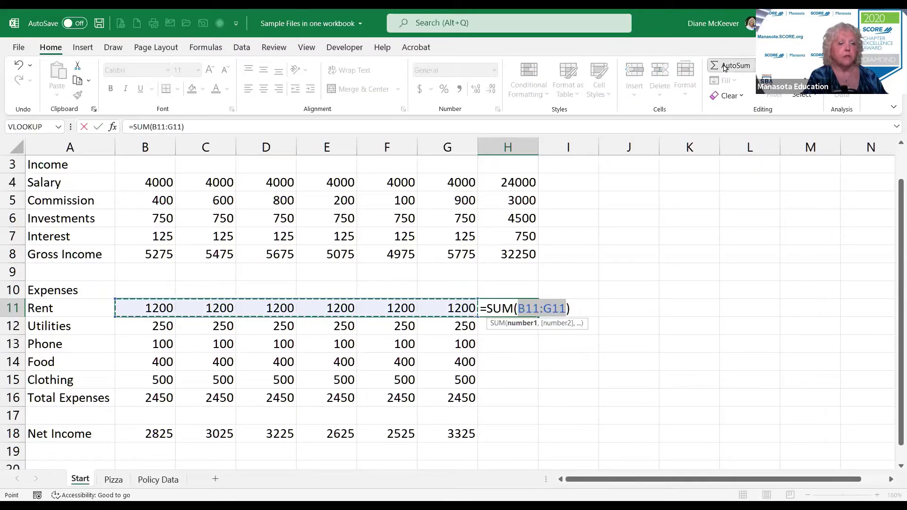
{"action": "left_click", "coordinate": [725, 67]}
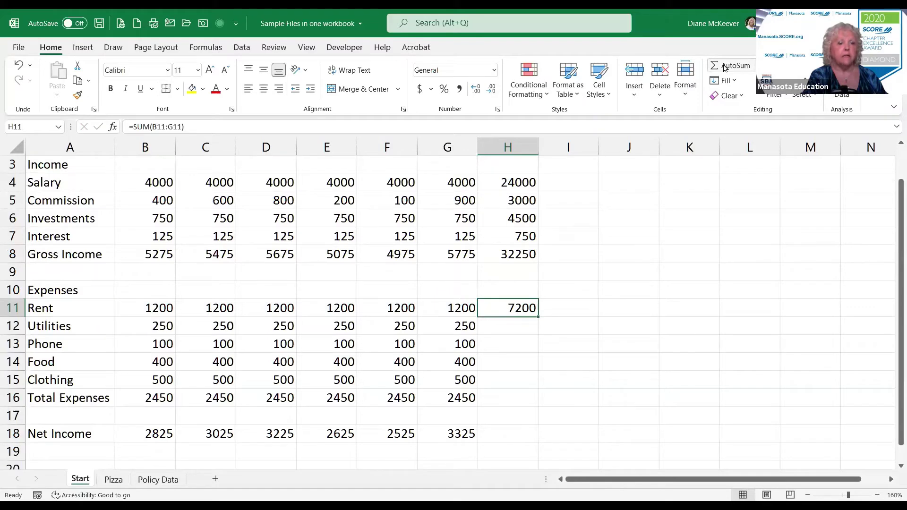
{"action": "double_click", "coordinate": [538, 317]}
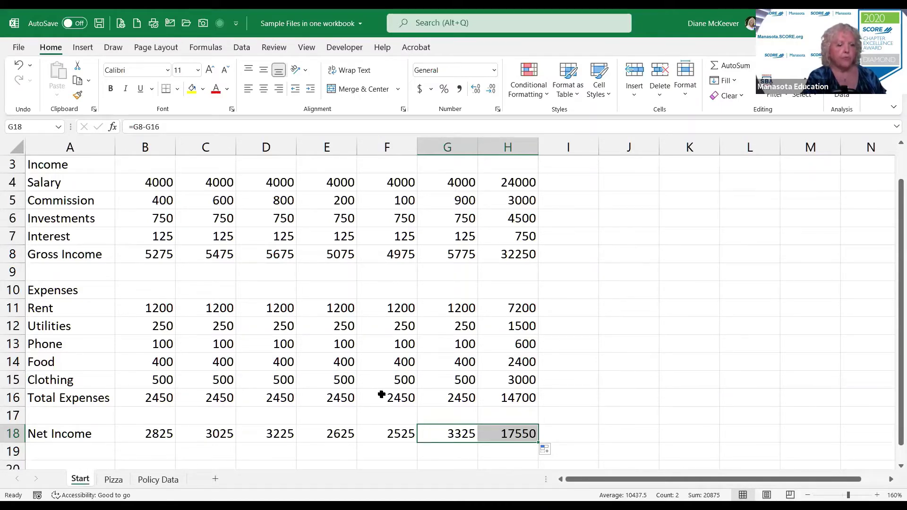
Try the dollar accounting format on the amounts in B4:H18, and switch them to comma style with one decimal place.
{"action": "left_click_drag", "start_coordinate": [145, 183], "coordinate": [512, 433]}
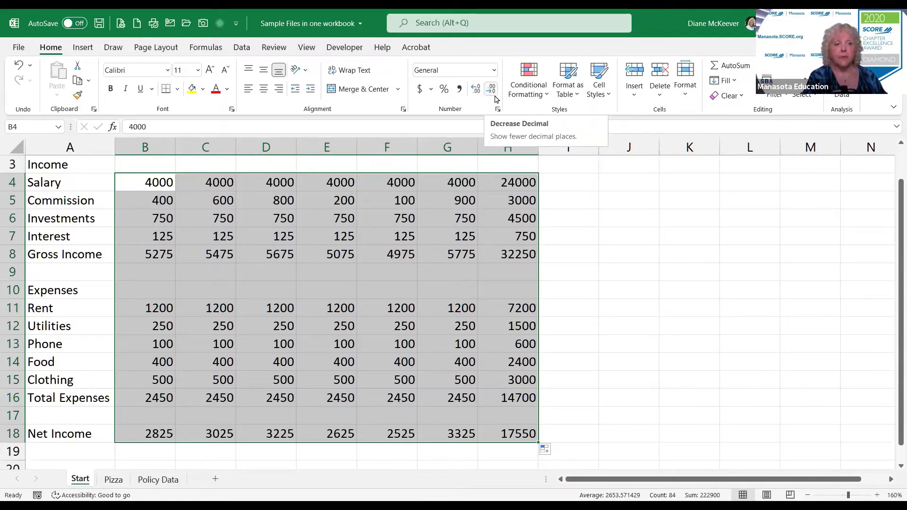
{"action": "left_click", "coordinate": [420, 90]}
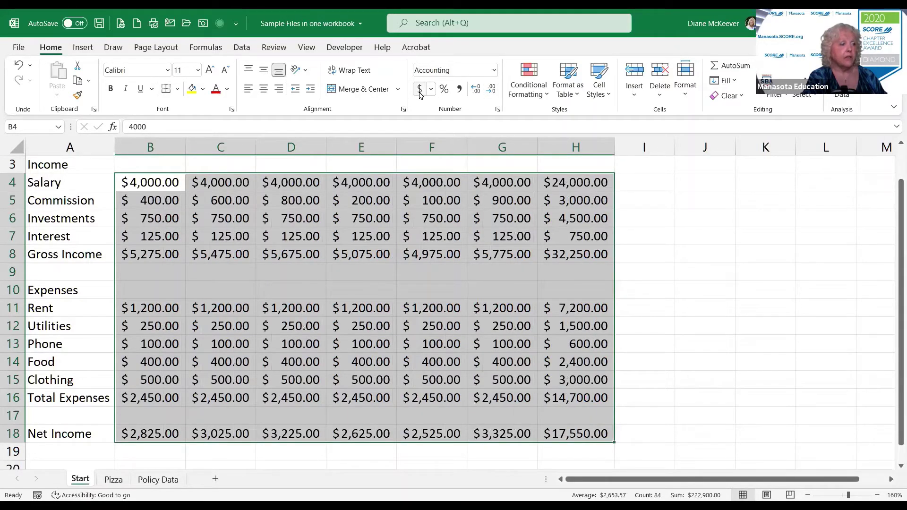
{"action": "left_click", "coordinate": [461, 90]}
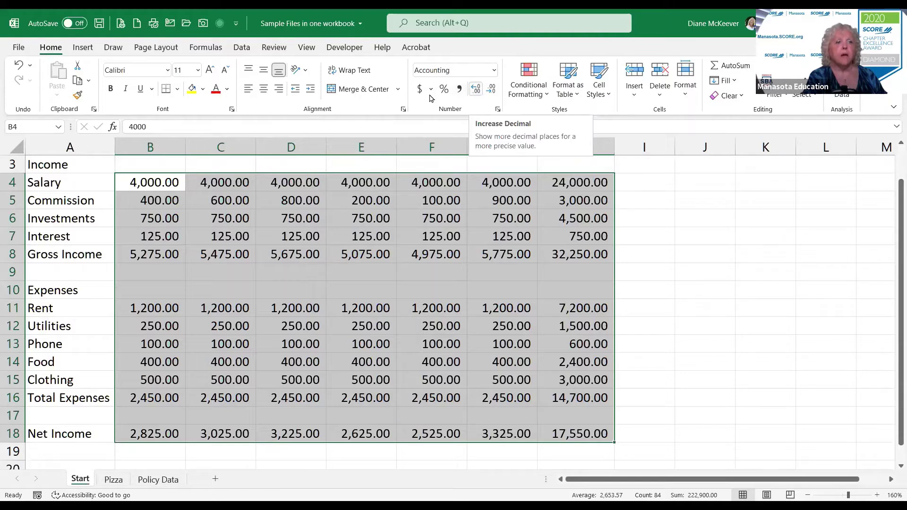
{"action": "left_click", "coordinate": [492, 90]}
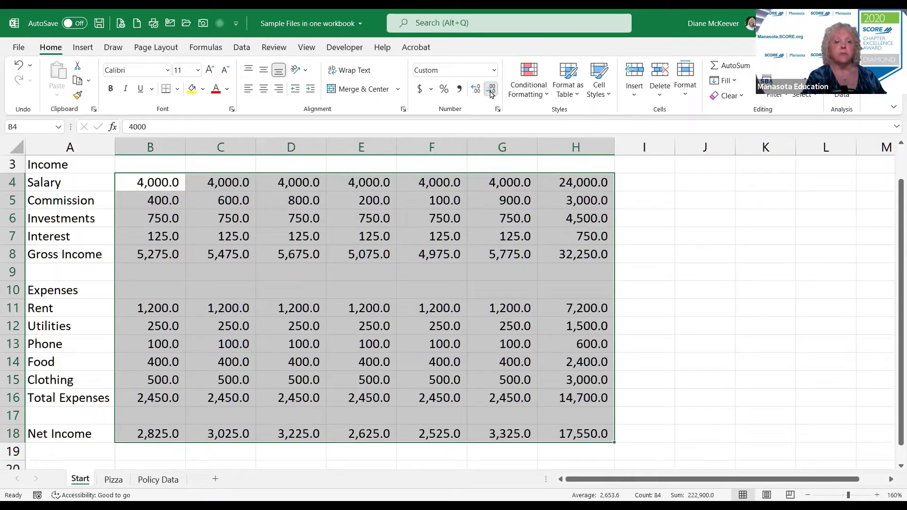
Remove the last decimal place from the amounts in B4:H18 and indent the labels in A4:A7 and A11:A15 one level.
{"action": "left_click", "coordinate": [492, 91]}
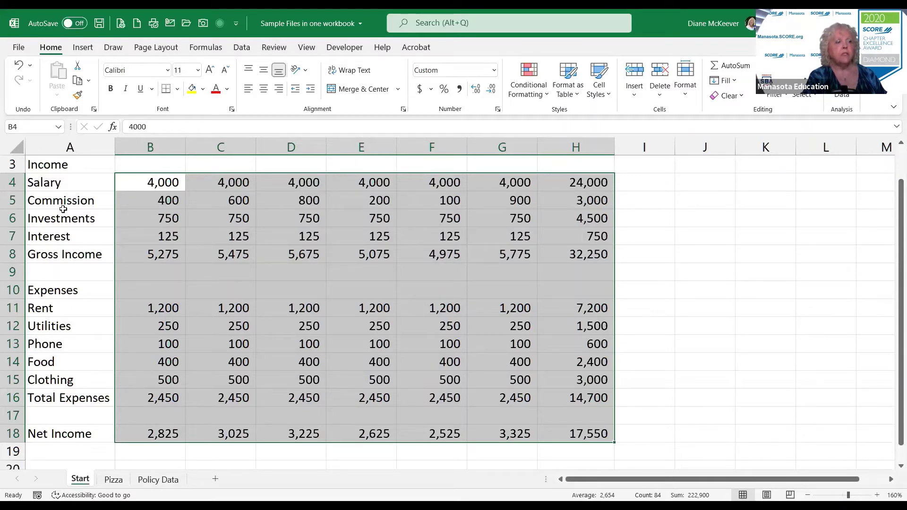
{"action": "left_click_drag", "start_coordinate": [71, 182], "coordinate": [71, 237]}
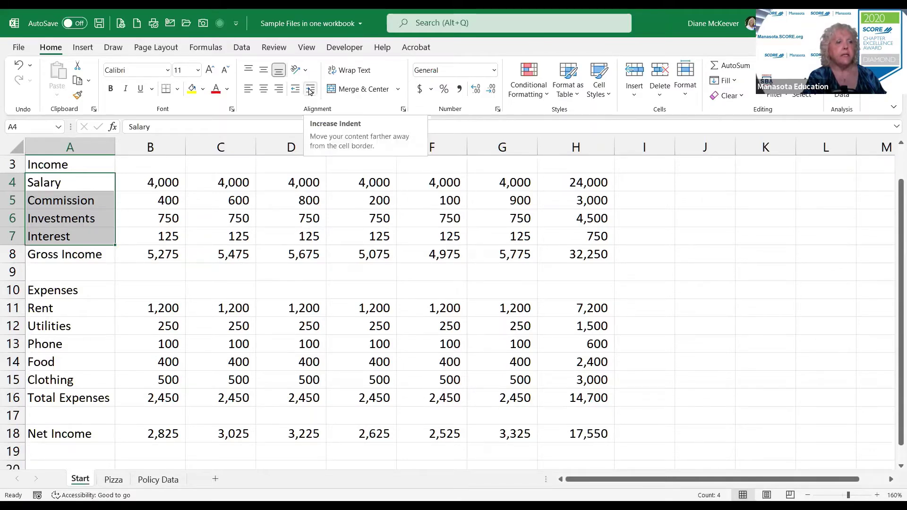
{"action": "left_click", "coordinate": [309, 91]}
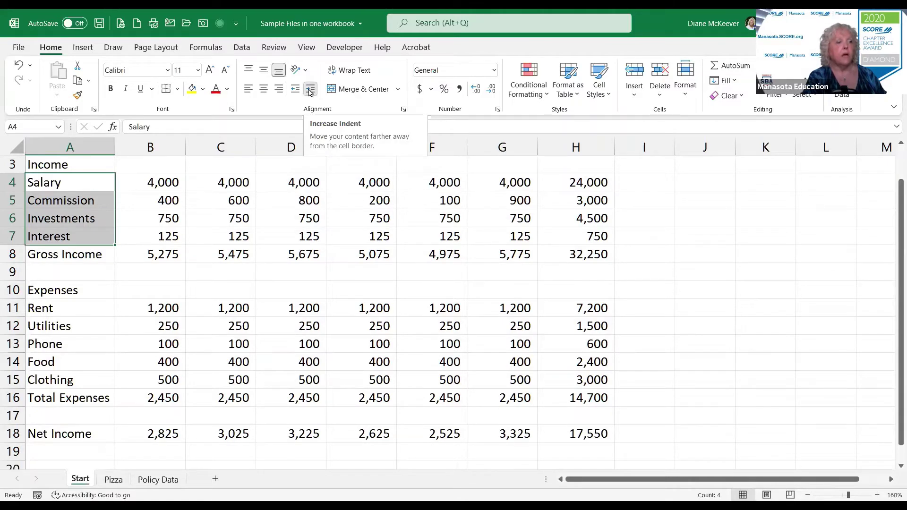
{"action": "left_click", "coordinate": [310, 92]}
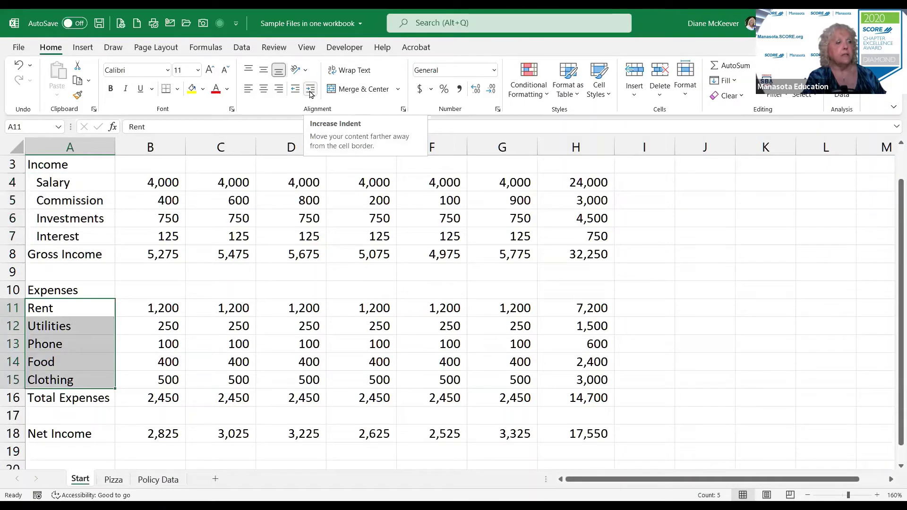
{"action": "left_click", "coordinate": [310, 90]}
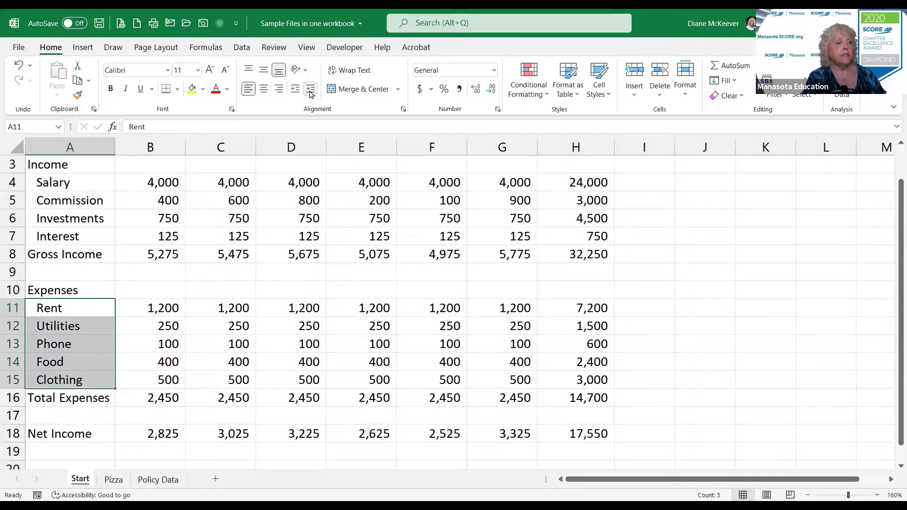
Try three more indent levels on the expense labels in A11:A15 and take them back.
{"action": "left_click", "coordinate": [311, 90]}
{"action": "left_click", "coordinate": [310, 89]}
{"action": "left_click", "coordinate": [310, 90]}
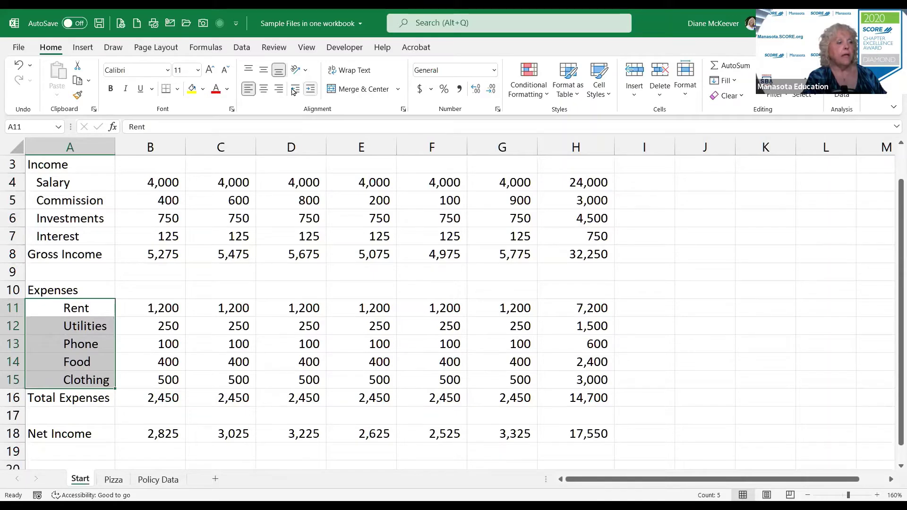
{"action": "left_click", "coordinate": [295, 90]}
{"action": "left_click", "coordinate": [294, 89]}
{"action": "left_click", "coordinate": [295, 90]}
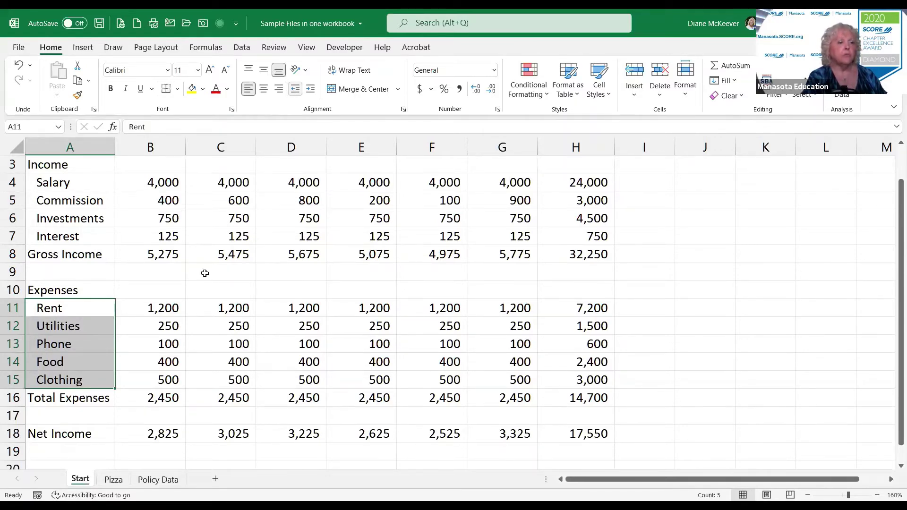
Enter a title in A1 made of the owner's first name in the possessive followed by "Cash Flow Worksheet".
{"action": "key", "text": "ctrl+Home"}
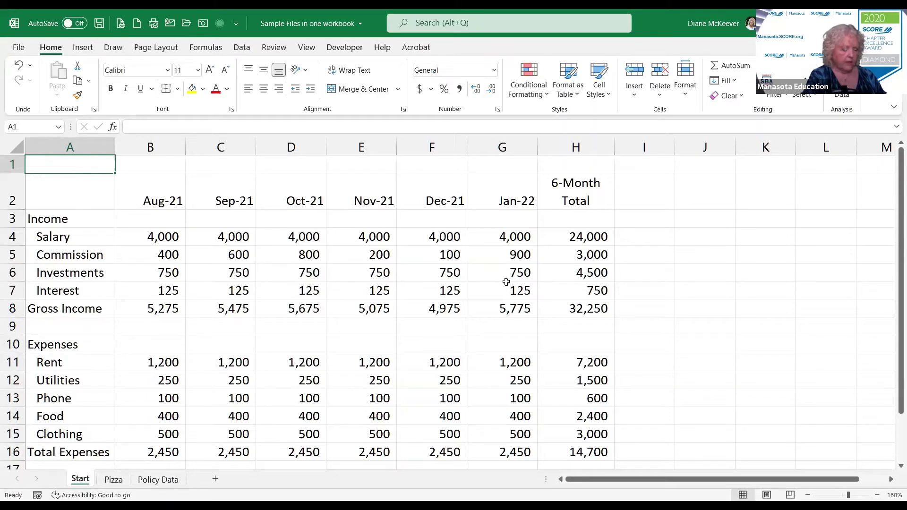
{"action": "type", "text": "H"}
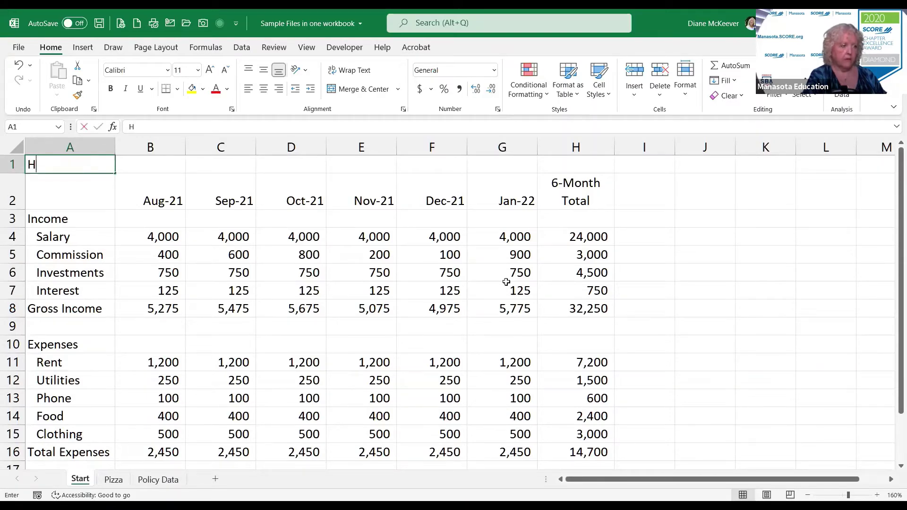
{"action": "type", "text": "arry's Cash Flow"}
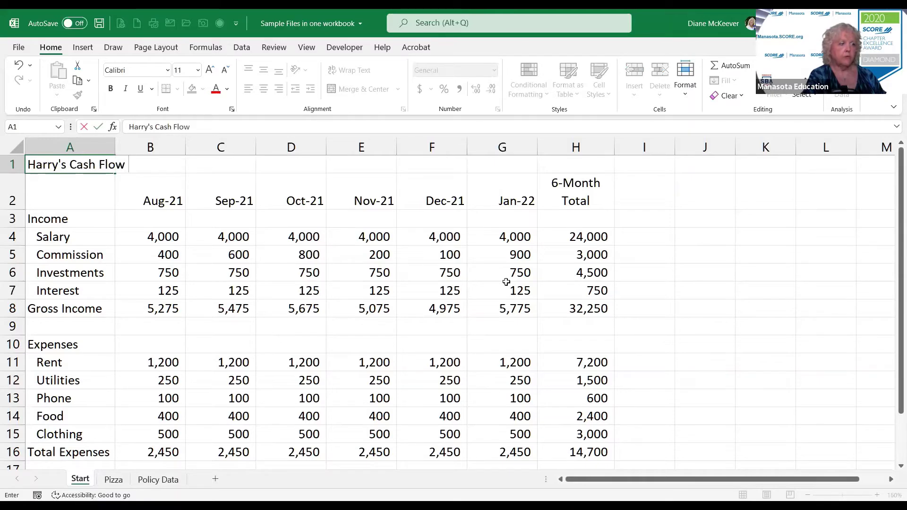
{"action": "type", "text": " Works"}
{"action": "type", "text": "hop"}
{"action": "key", "text": "BackSpace"}
{"action": "key", "text": "BackSpace"}
{"action": "type", "text": "eet"}
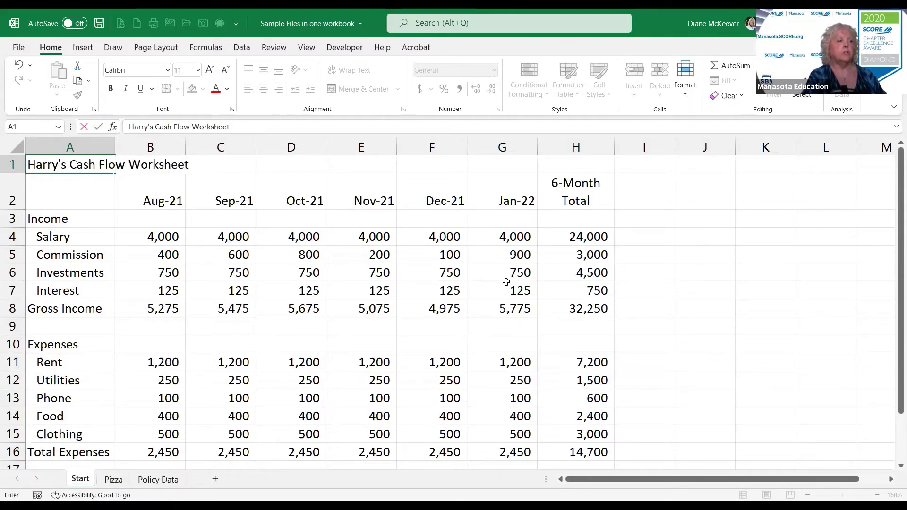
{"action": "key", "text": "Return"}
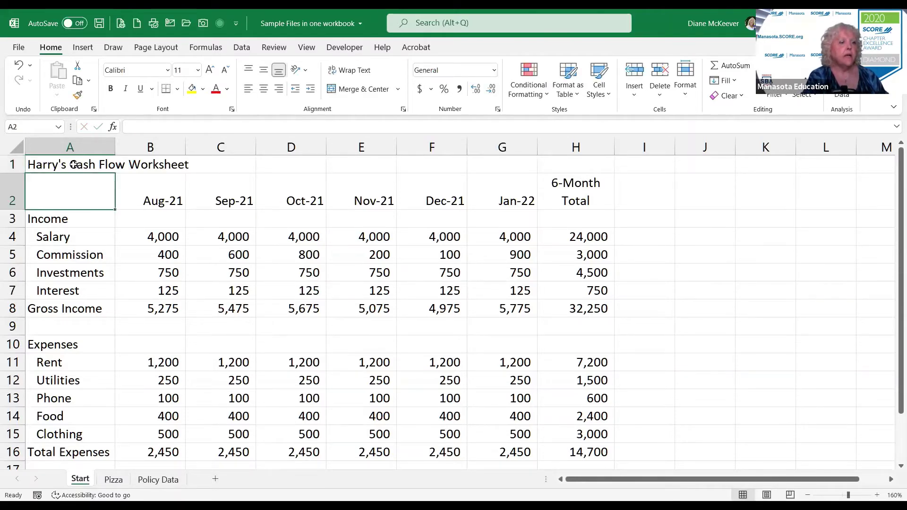
Merge and center the title across A1:H1 and increase its font size to 12.
{"action": "left_click", "coordinate": [57, 164]}
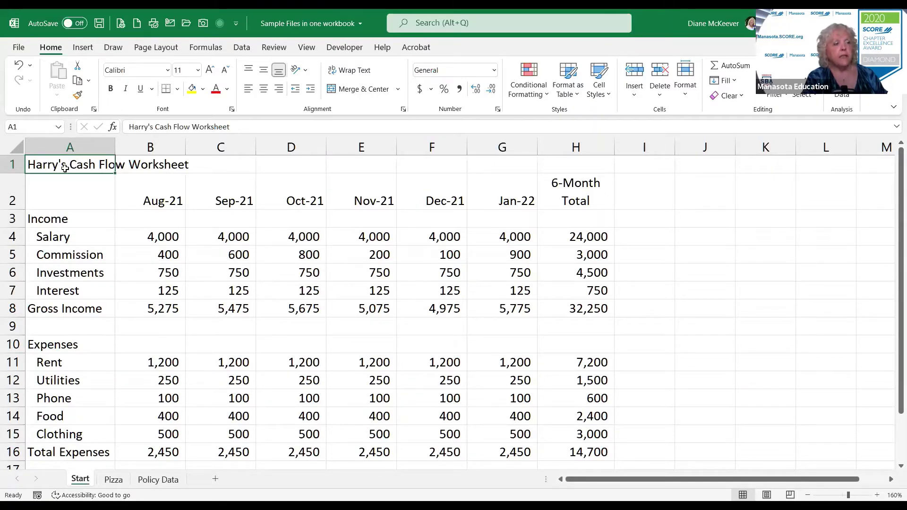
{"action": "left_click_drag", "start_coordinate": [64, 168], "coordinate": [576, 165]}
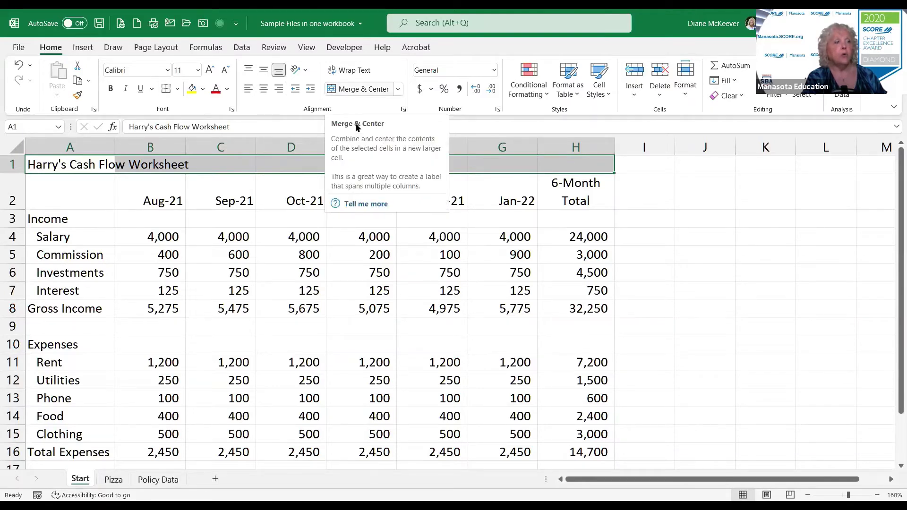
{"action": "left_click", "coordinate": [353, 90]}
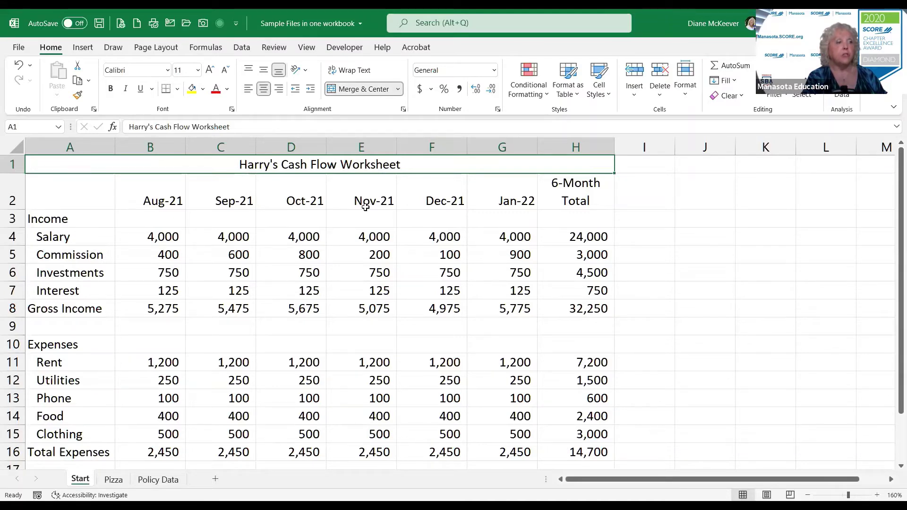
{"action": "left_click", "coordinate": [211, 71]}
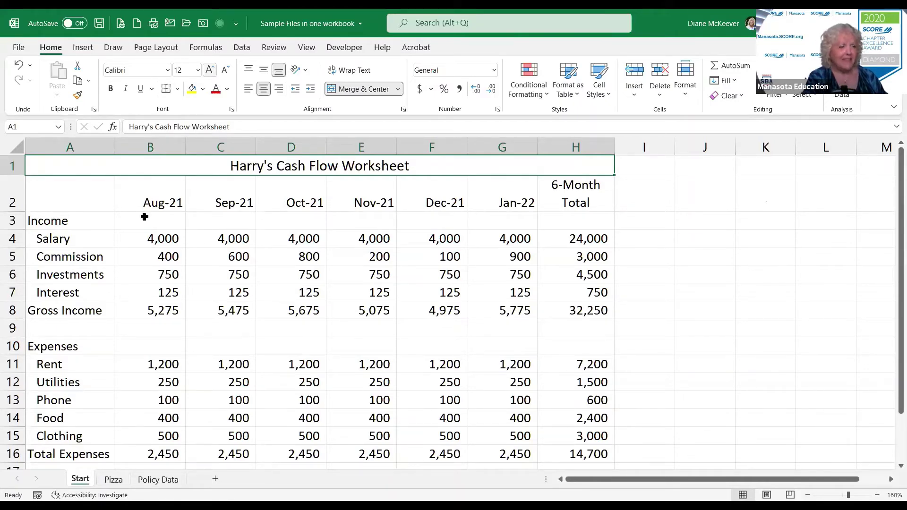
{"action": "left_click", "coordinate": [193, 255]}
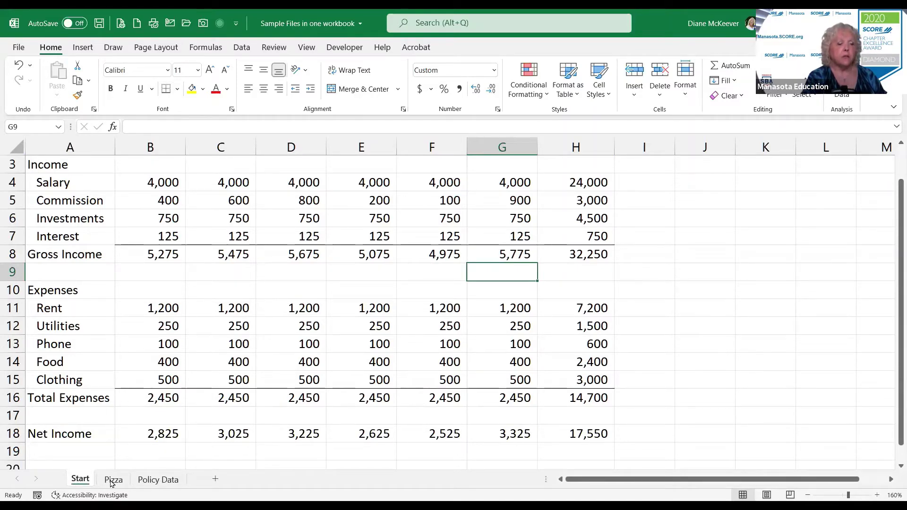
Try adding a blank worksheet after Policy Data and return to the Policy Data sheet.
{"action": "scroll", "coordinate": [148, 480], "scroll_direction": "up", "scroll_amount": 1}
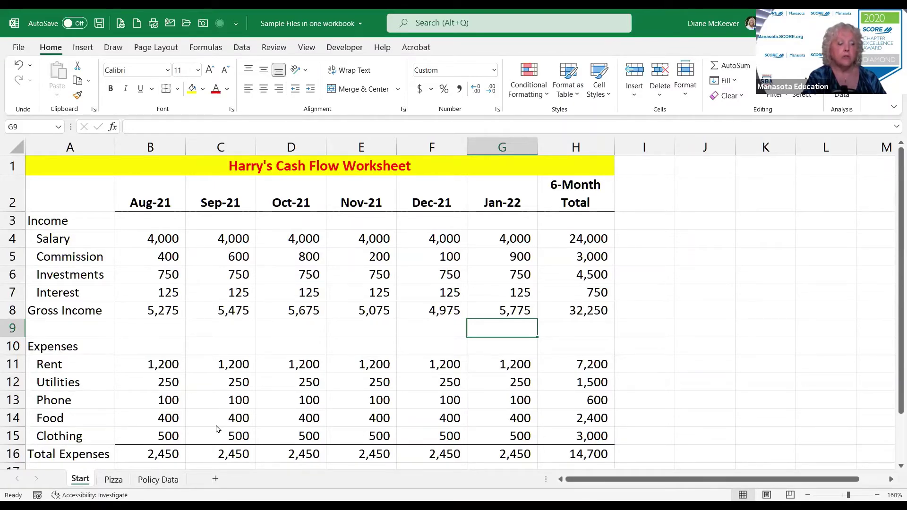
{"action": "left_click", "coordinate": [160, 479]}
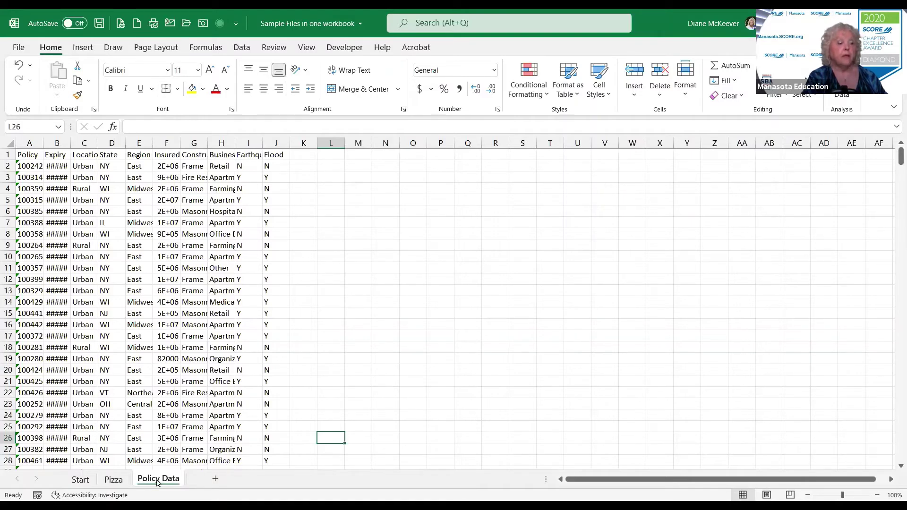
{"action": "left_click", "coordinate": [214, 480]}
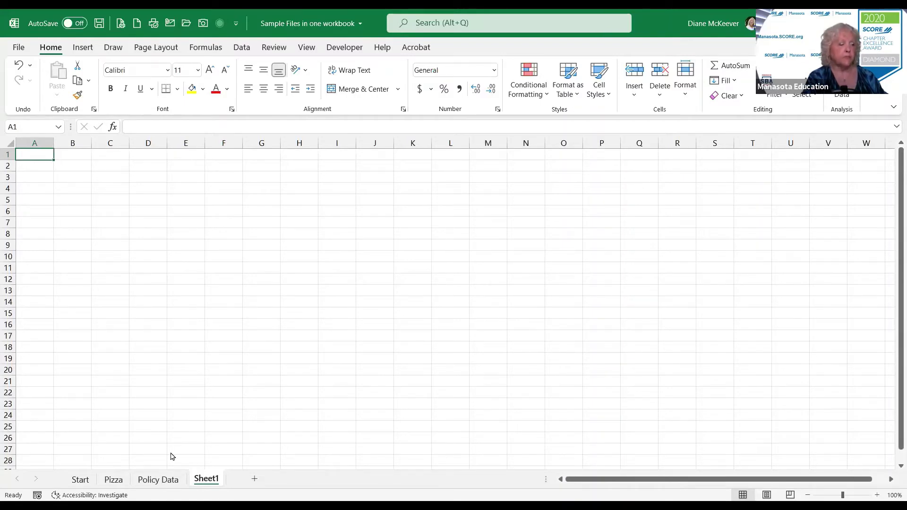
{"action": "left_click", "coordinate": [156, 485]}
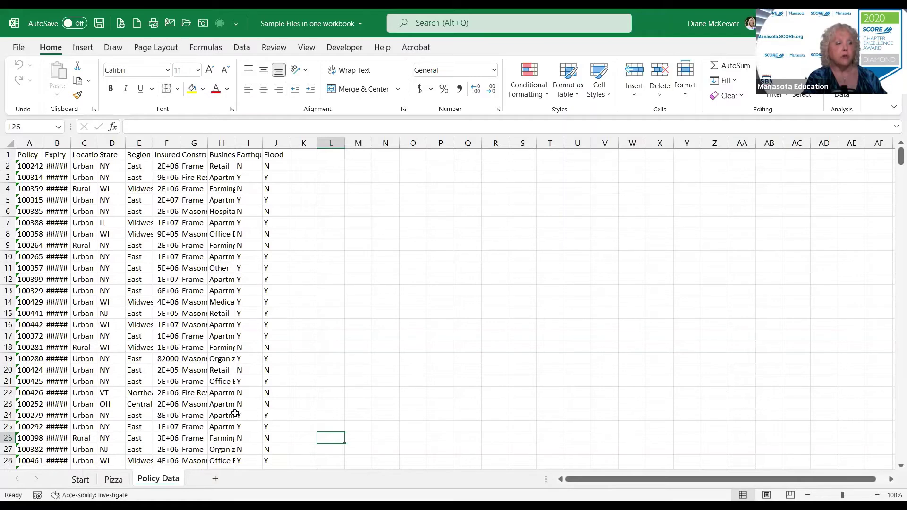
Duplicate the Policy Data sheet after the original, rename the copy New Policy Data, and check it against the original.
{"action": "scroll", "coordinate": [235, 415], "scroll_direction": "up", "scroll_amount": 3}
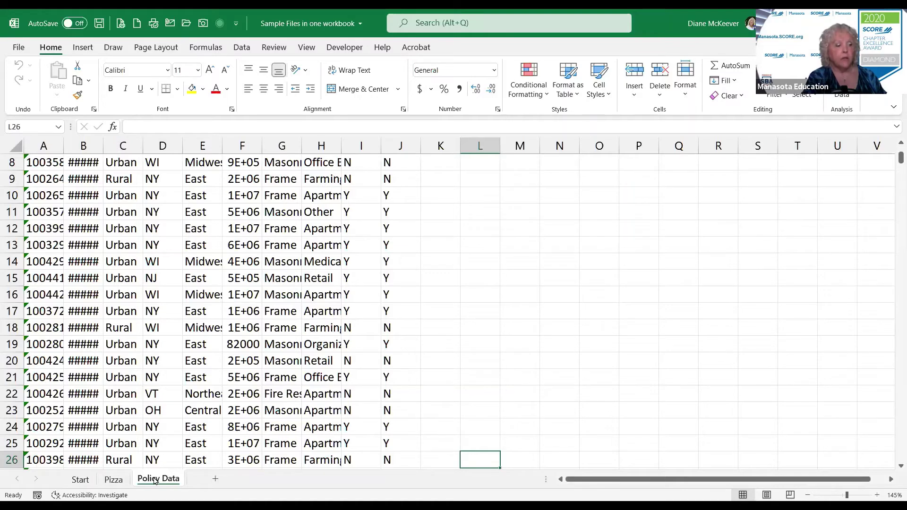
{"action": "left_click_drag", "start_coordinate": [154, 480], "coordinate": [192, 481]}
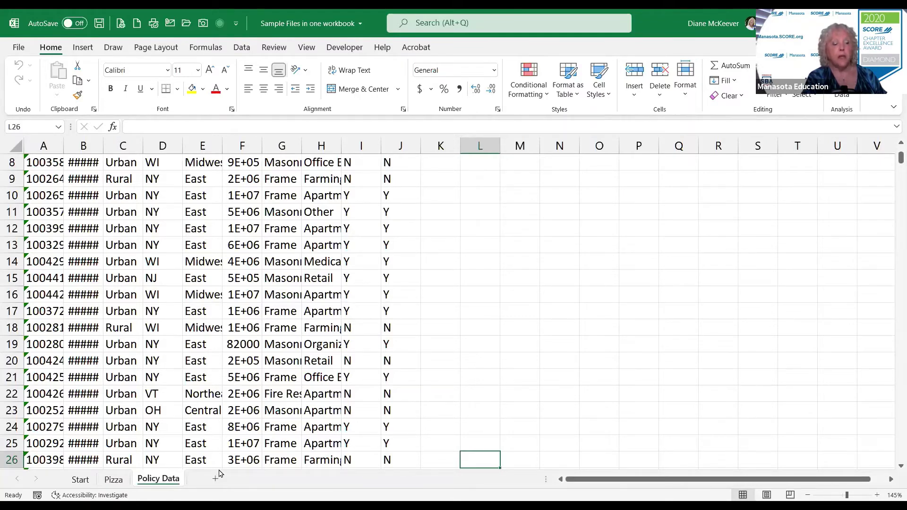
{"action": "left_click_drag", "start_coordinate": [230, 482], "coordinate": [235, 483]}
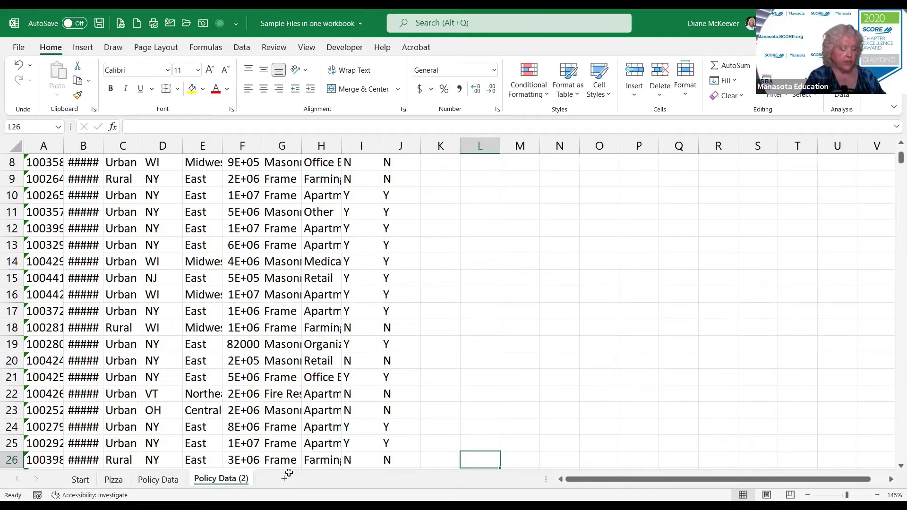
{"action": "double_click", "coordinate": [221, 478]}
{"action": "type", "text": "New"}
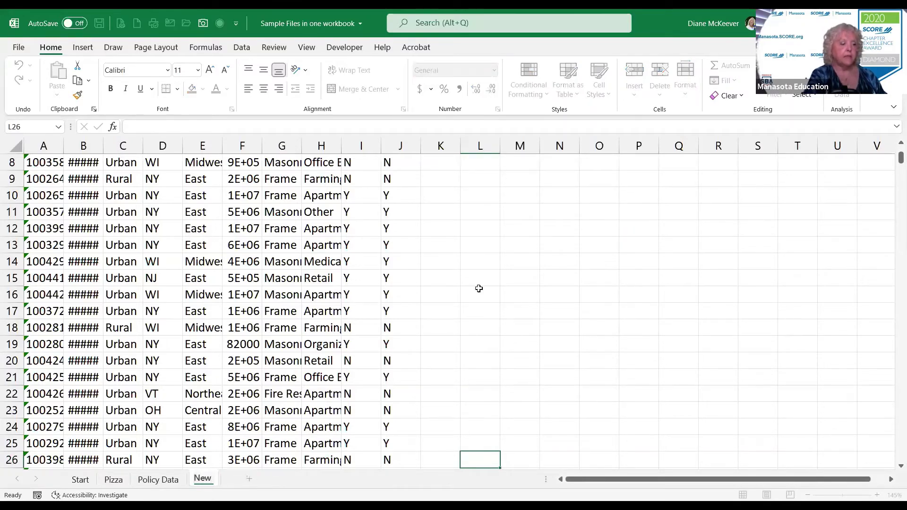
{"action": "type", "text": " Policy"}
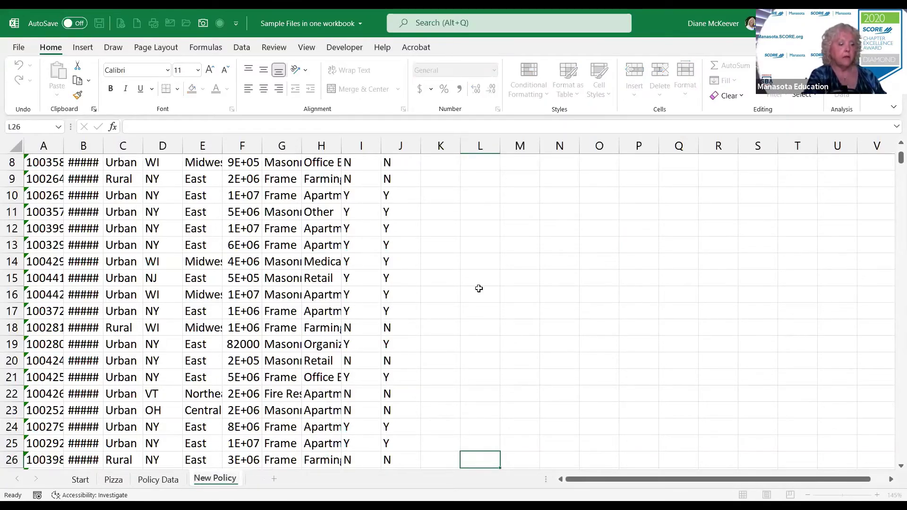
{"action": "type", "text": " Data"}
{"action": "key", "text": "Return"}
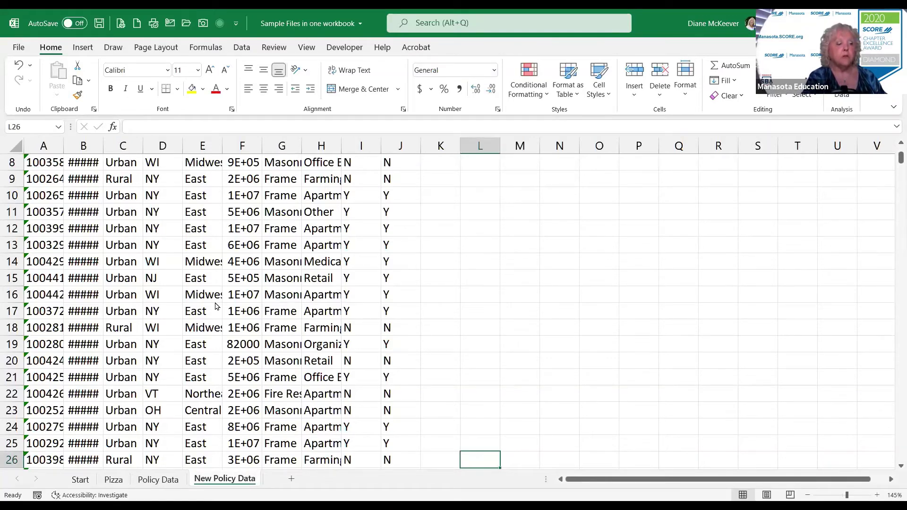
{"action": "left_click", "coordinate": [150, 483]}
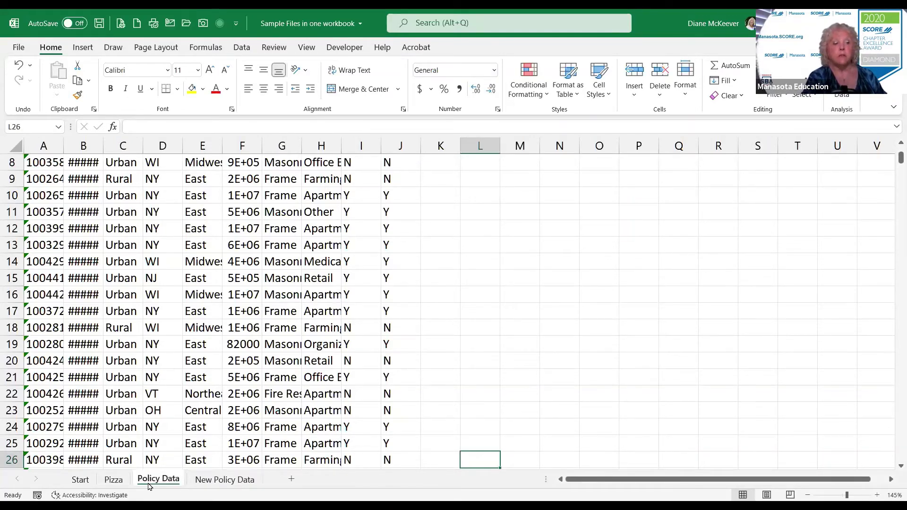
{"action": "left_click", "coordinate": [231, 480]}
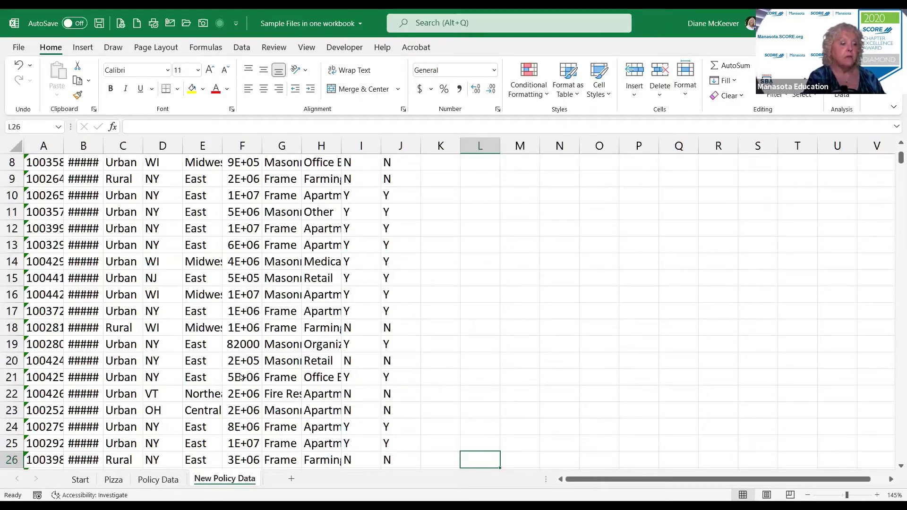
Merge and center the My Pizza Business title across A1:N1 on the Pizza sheet.
{"action": "left_click", "coordinate": [114, 481]}
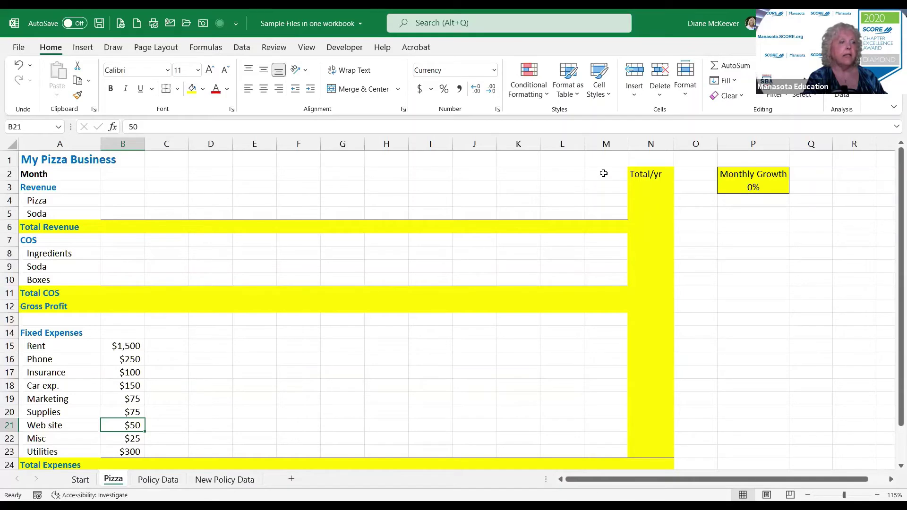
{"action": "left_click", "coordinate": [334, 89]}
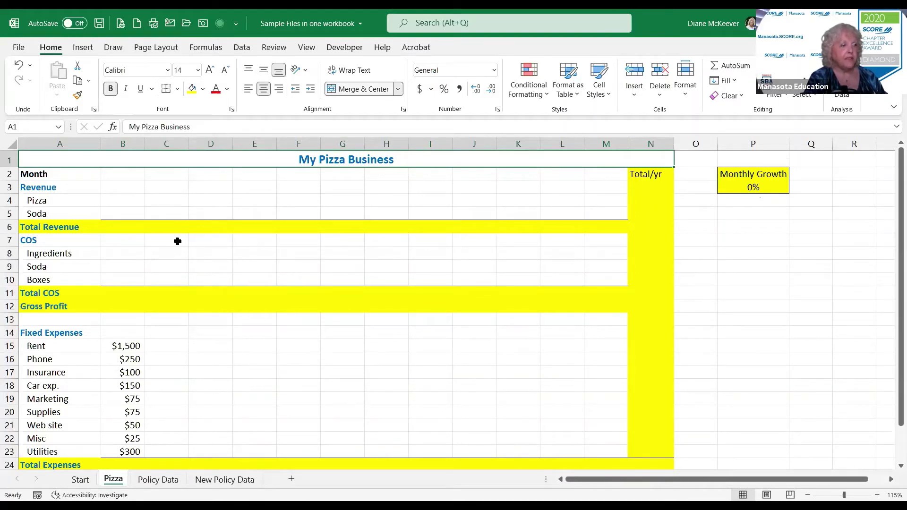
Enter revenue of 5000 for Pizza in B4 and 250 for Soda in B5.
{"action": "left_click", "coordinate": [123, 200]}
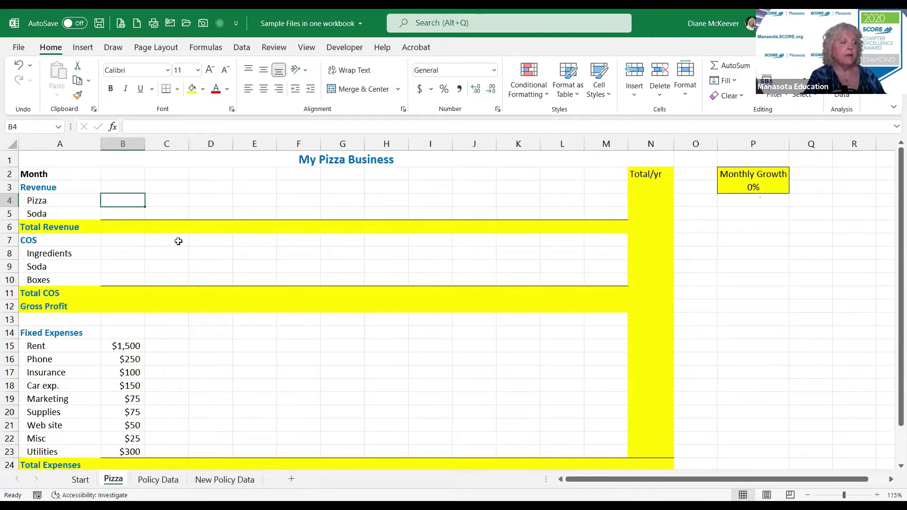
{"action": "type", "text": "5000"}
{"action": "key", "text": "Return"}
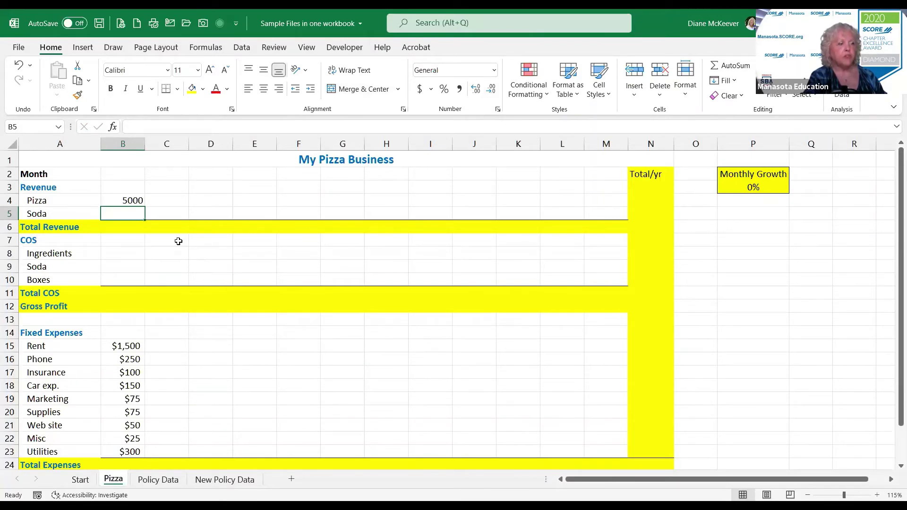
{"action": "type", "text": "250"}
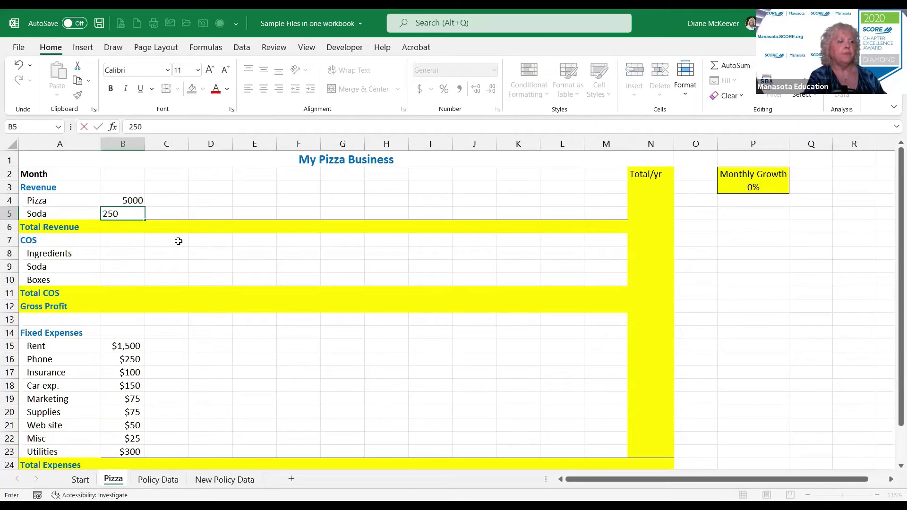
{"action": "key", "text": "Return"}
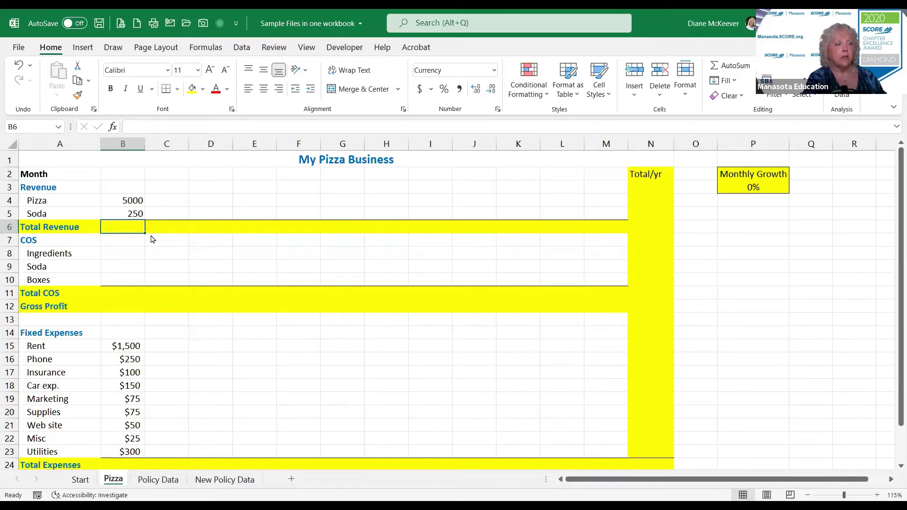
Sum B4:B5 as Total Revenue in B6 and copy the formula across row 6 through column M.
{"action": "key", "text": "alt+equal"}
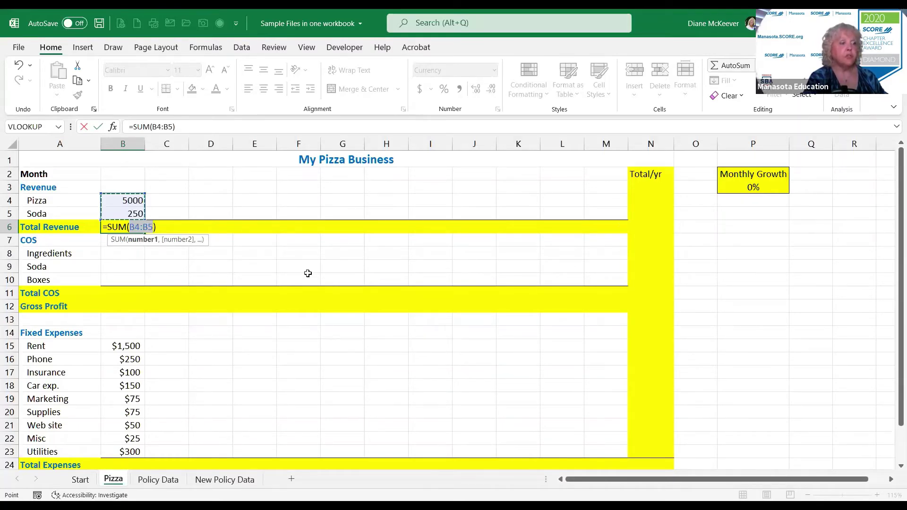
{"action": "key", "text": "ctrl+Return"}
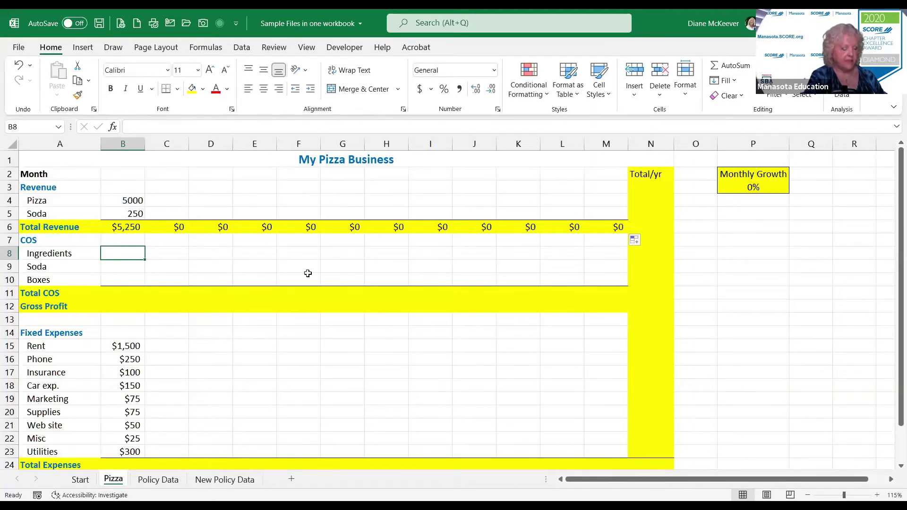
Enter cost of sales amounts of 300 for Ingredients, 50 for Soda and 100 for Boxes, and sum B8:B10 in B11.
{"action": "type", "text": "300"}
{"action": "key", "text": "Return"}
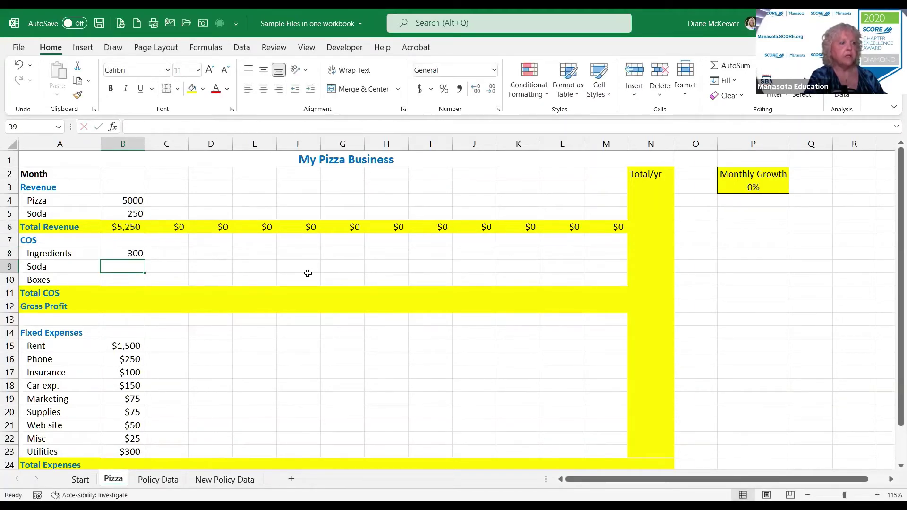
{"action": "type", "text": "50"}
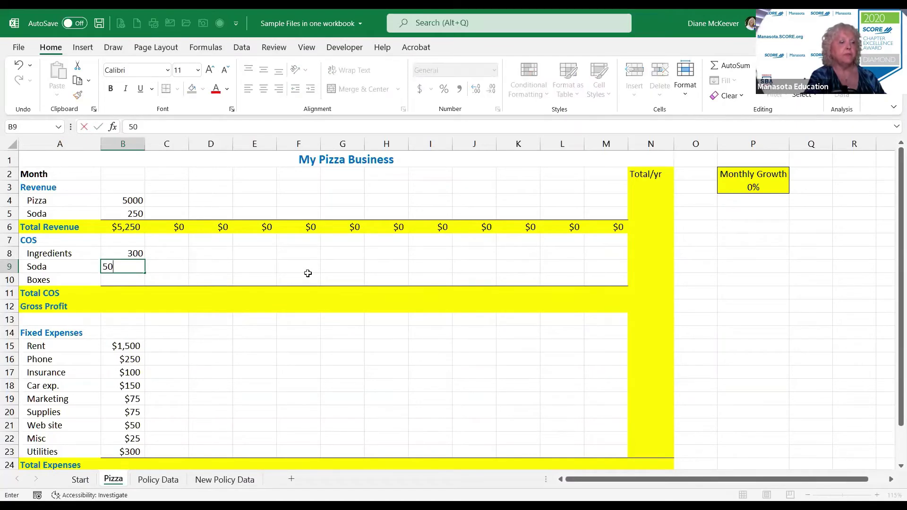
{"action": "key", "text": "Return"}
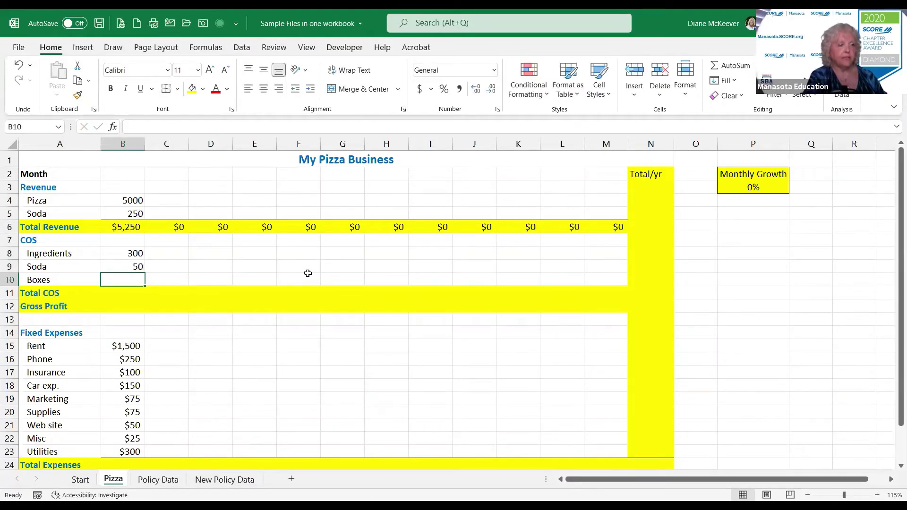
{"action": "type", "text": "100"}
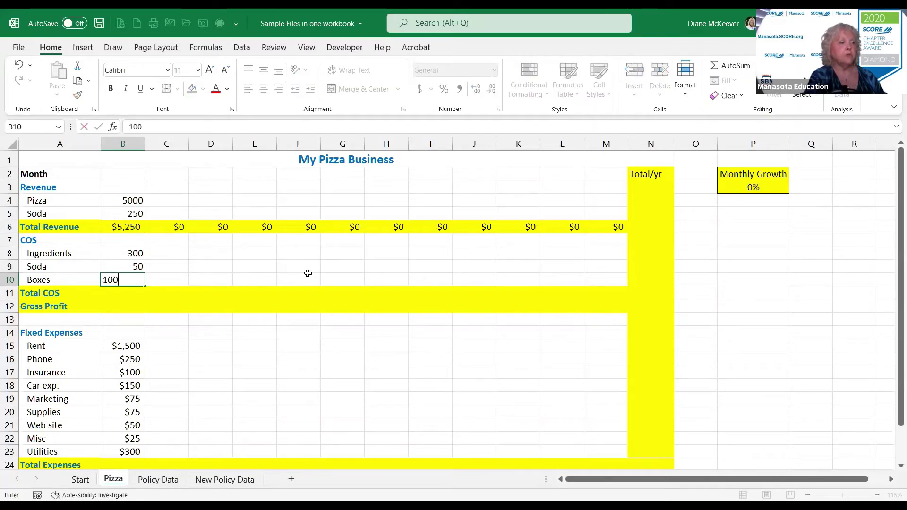
{"action": "key", "text": "Return"}
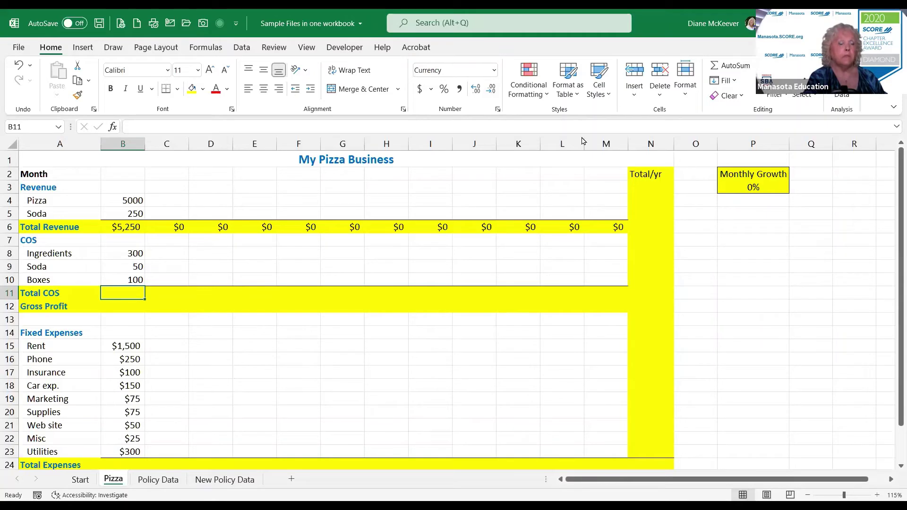
{"action": "double_click", "coordinate": [733, 67]}
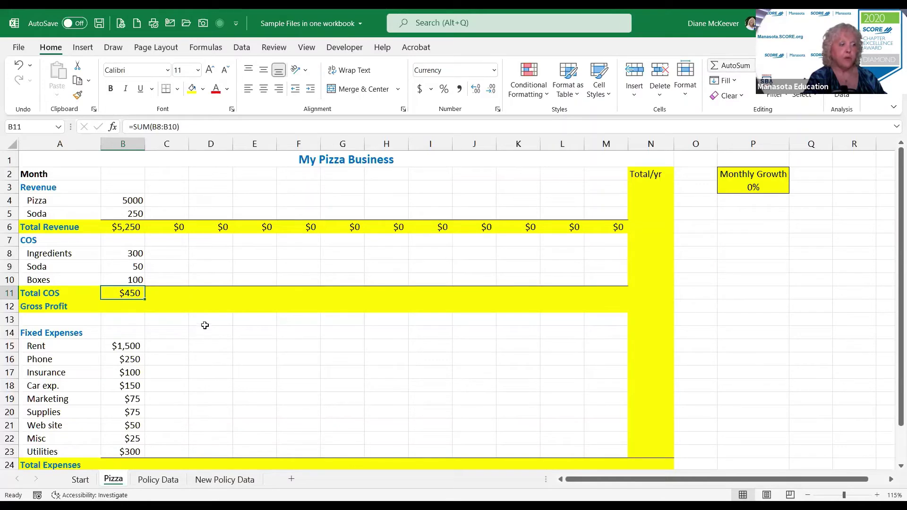
Calculate Gross Profit in B12 by subtracting Total COS from Total Revenue with the formula =B6-B11.
{"action": "key", "text": "Down"}
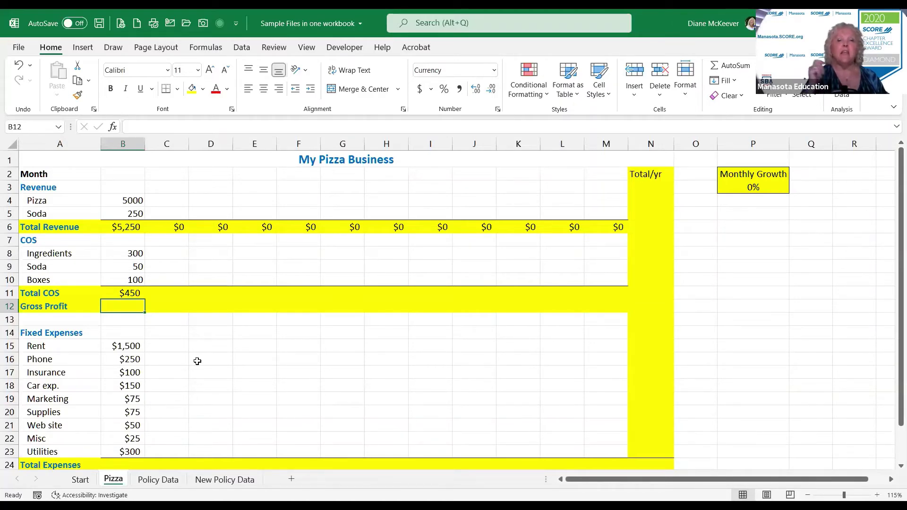
{"action": "type", "text": "="}
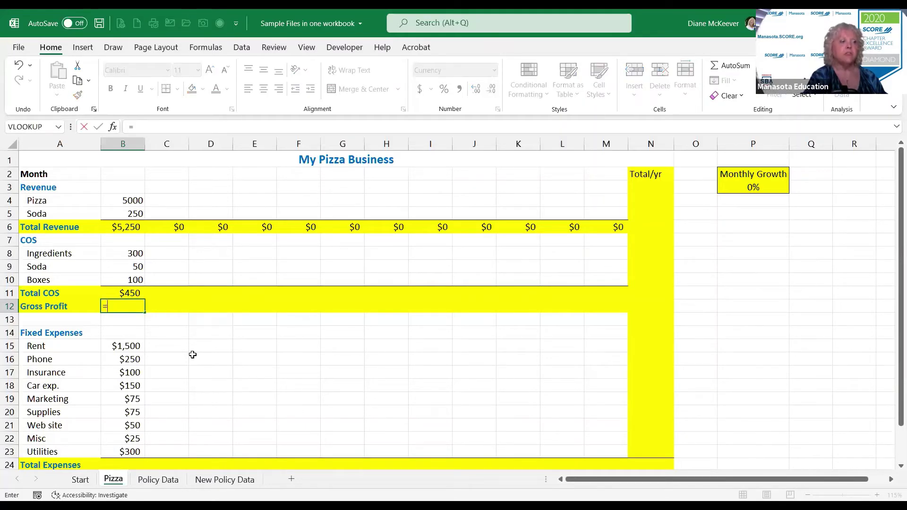
{"action": "left_click", "coordinate": [118, 228]}
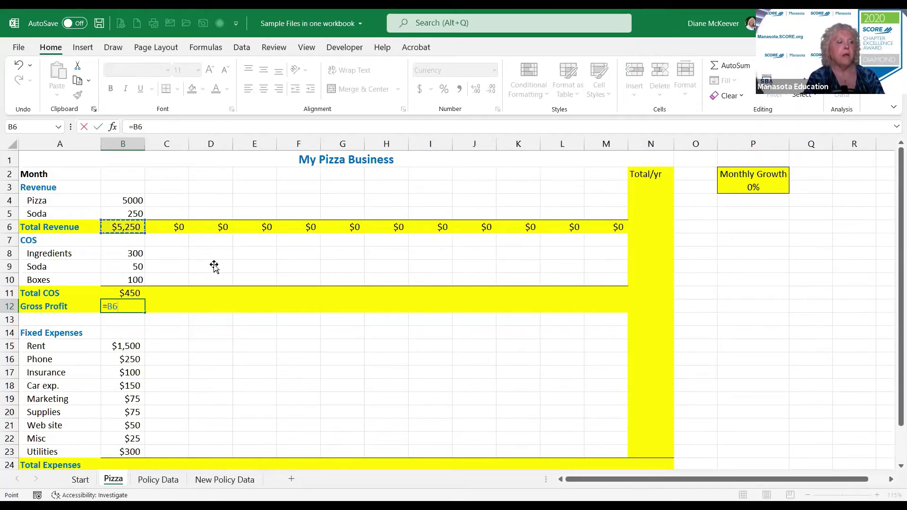
{"action": "type", "text": "-"}
{"action": "left_click", "coordinate": [122, 293]}
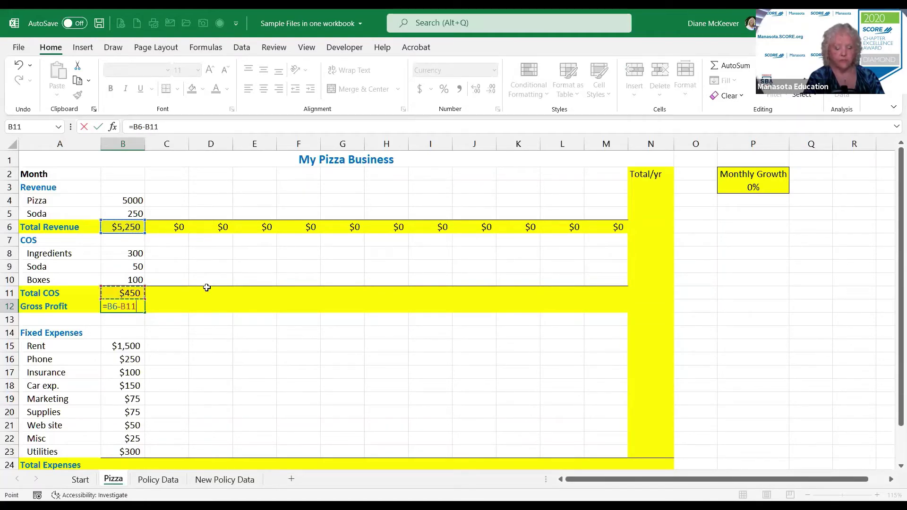
{"action": "key", "text": "Return"}
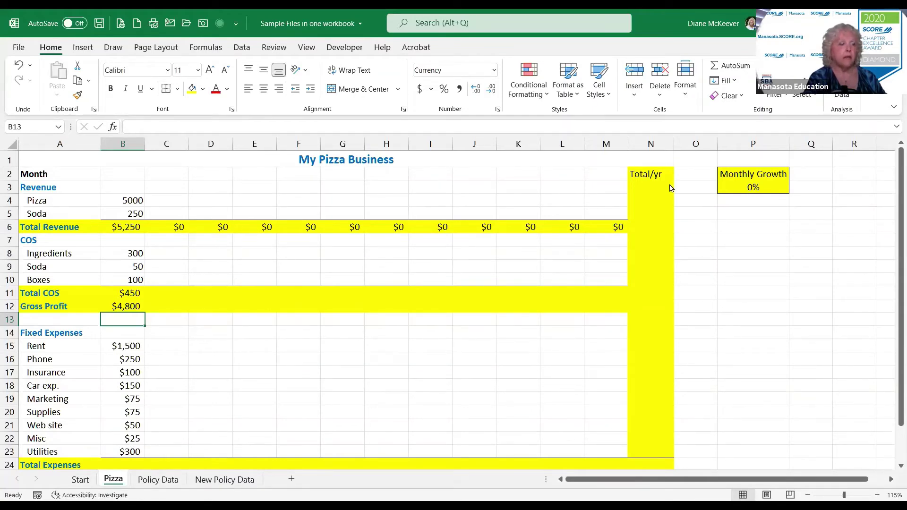
Total the fixed expenses in row 24 and calculate Net Profit in row 25 as Gross Profit minus Total Expenses.
{"action": "left_click", "coordinate": [722, 65]}
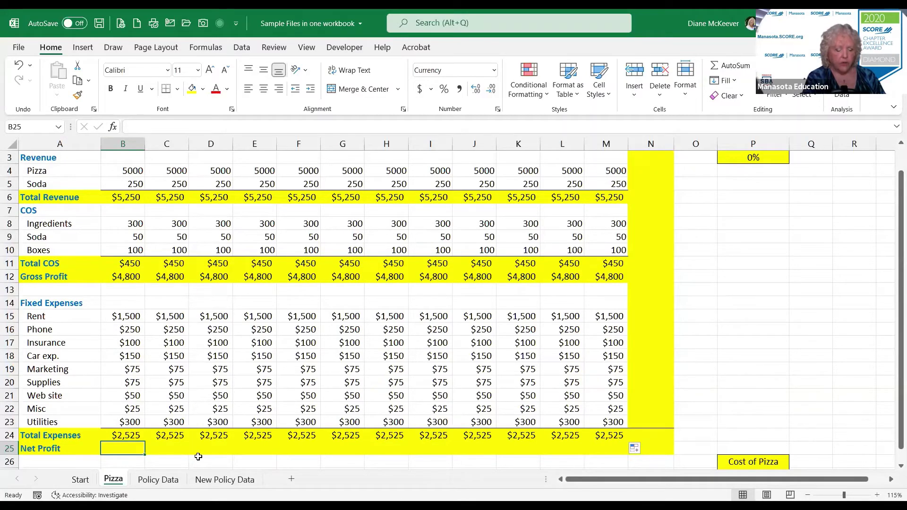
{"action": "type", "text": "="}
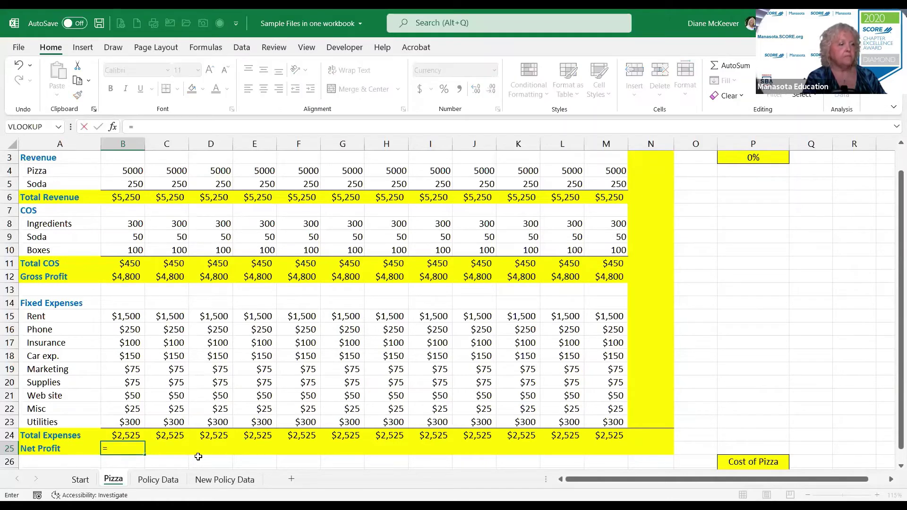
{"action": "left_click", "coordinate": [118, 278]}
{"action": "type", "text": "-"}
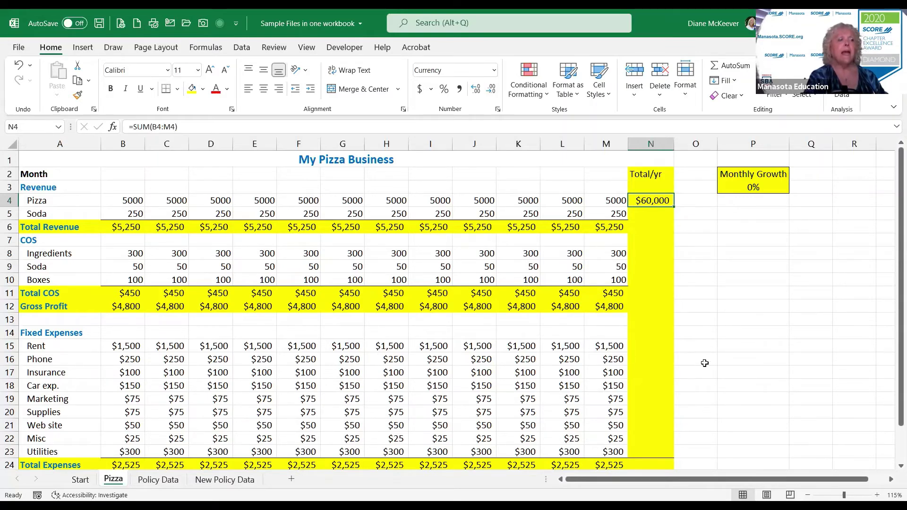
Fill the yearly SUM formula in N4 down the Total/yr column.
{"action": "double_click", "coordinate": [674, 206]}
{"action": "left_click_drag", "start_coordinate": [695, 306], "coordinate": [695, 319]}
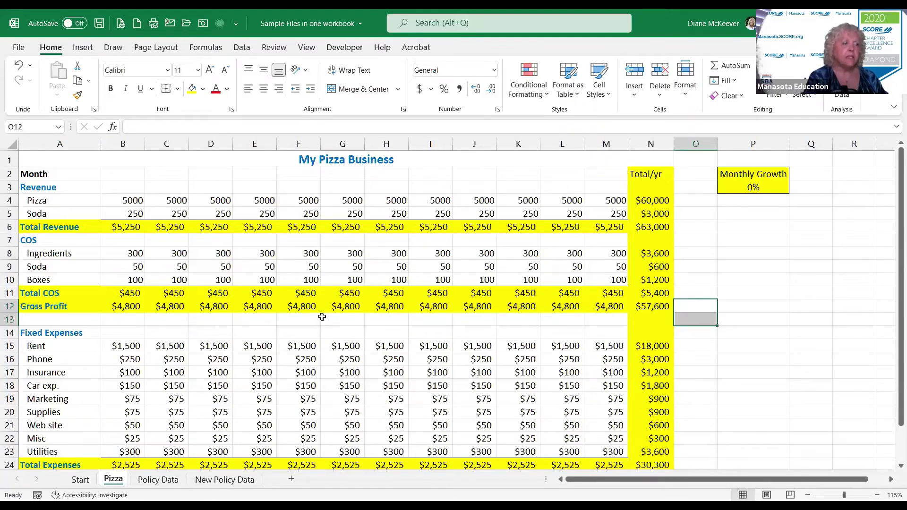
Format B4:N25 with the comma number style and no decimal places.
{"action": "scroll", "coordinate": [124, 172], "scroll_direction": "down", "scroll_amount": 1}
{"action": "left_click", "coordinate": [125, 171]}
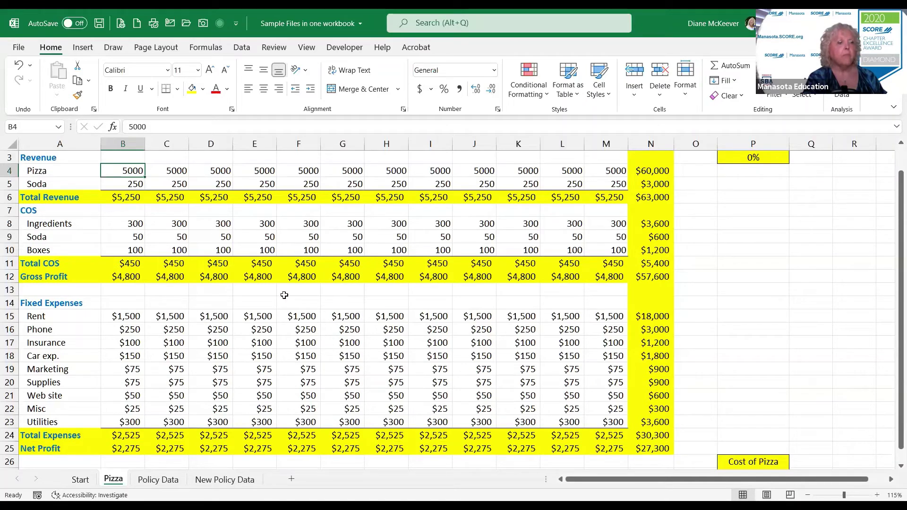
{"action": "left_click", "coordinate": [649, 447], "text": "shift"}
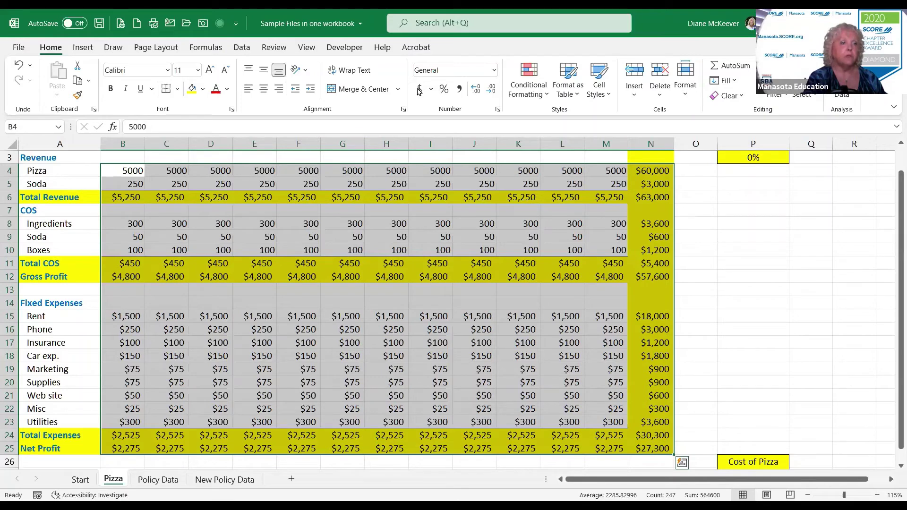
{"action": "left_click", "coordinate": [454, 91]}
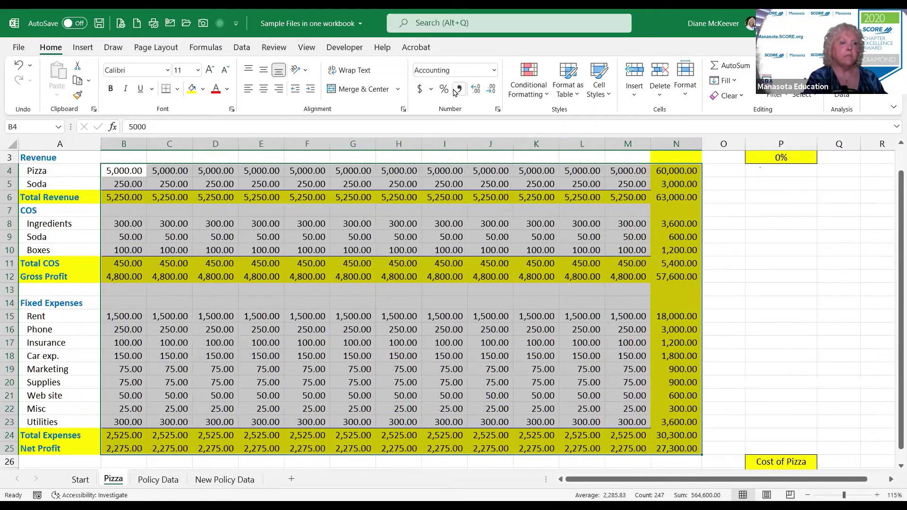
{"action": "left_click", "coordinate": [493, 90]}
{"action": "left_click", "coordinate": [493, 90]}
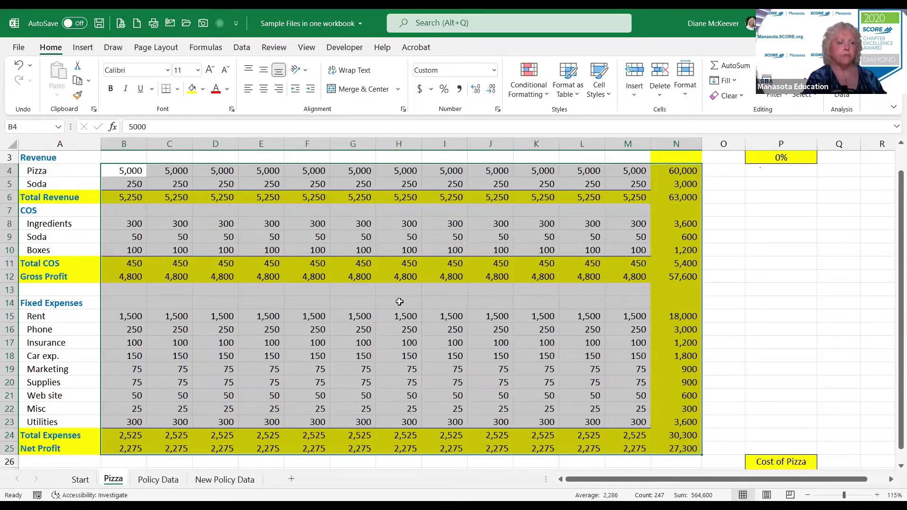
{"action": "left_click", "coordinate": [400, 301]}
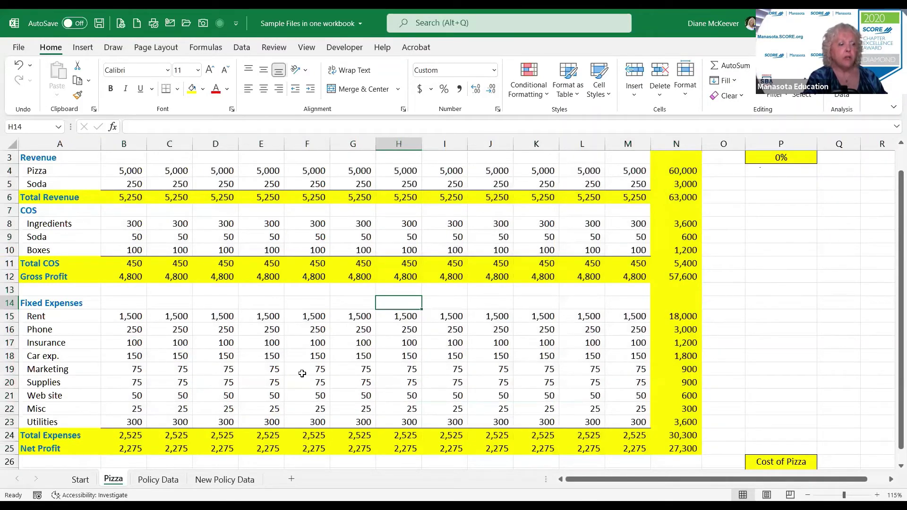
Select nonadjacent amounts in the Rent, Insurance and Ingredients rows to examine their average, count and sum.
{"action": "left_click", "coordinate": [180, 316]}
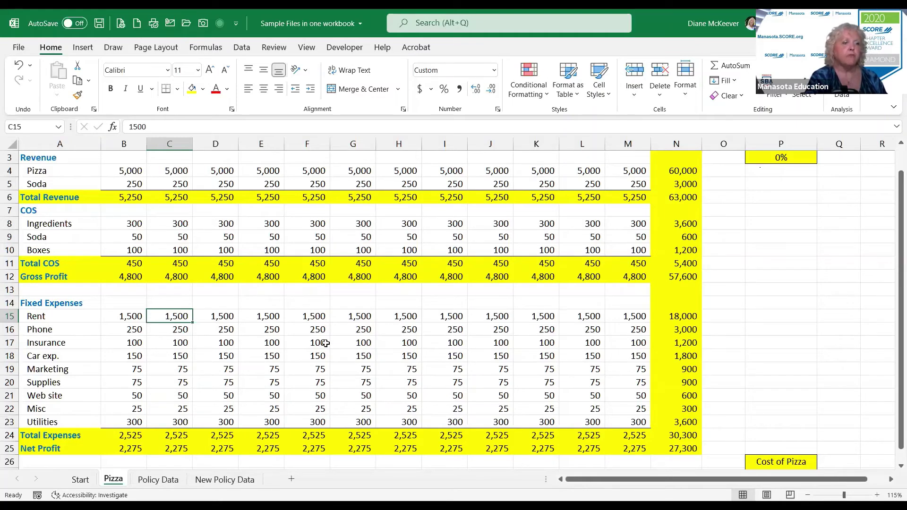
{"action": "key", "text": "Right"}
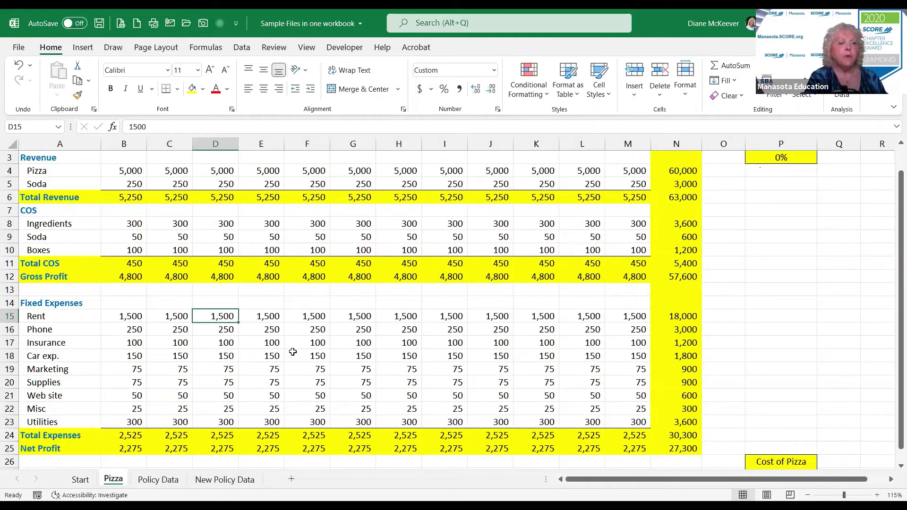
{"action": "left_click", "coordinate": [262, 317]}
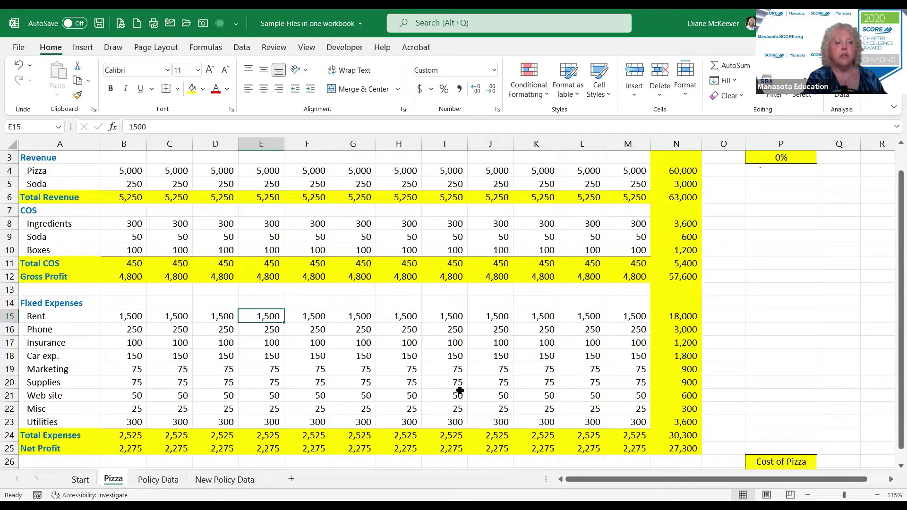
{"action": "left_click", "coordinate": [352, 343], "text": "ctrl"}
{"action": "left_click", "coordinate": [445, 343], "text": "ctrl"}
{"action": "left_click", "coordinate": [536, 316], "text": "ctrl"}
{"action": "left_click", "coordinate": [536, 224], "text": "ctrl"}
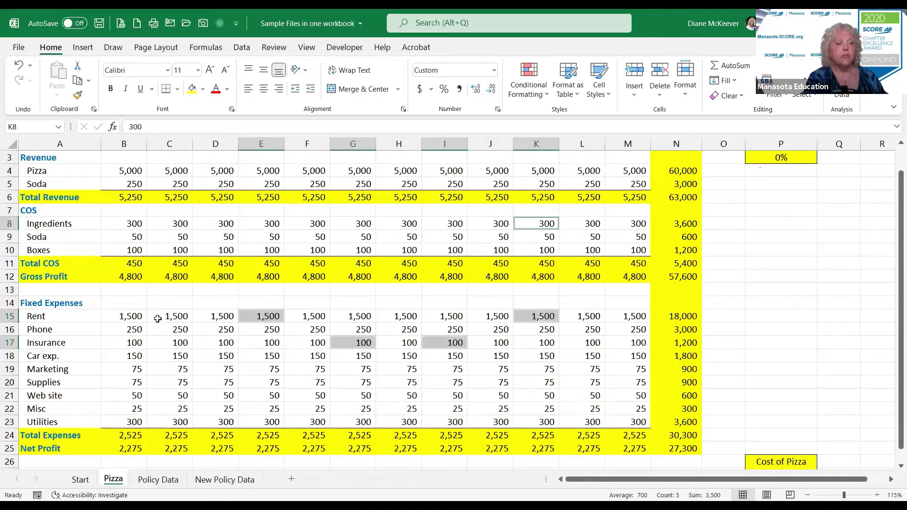
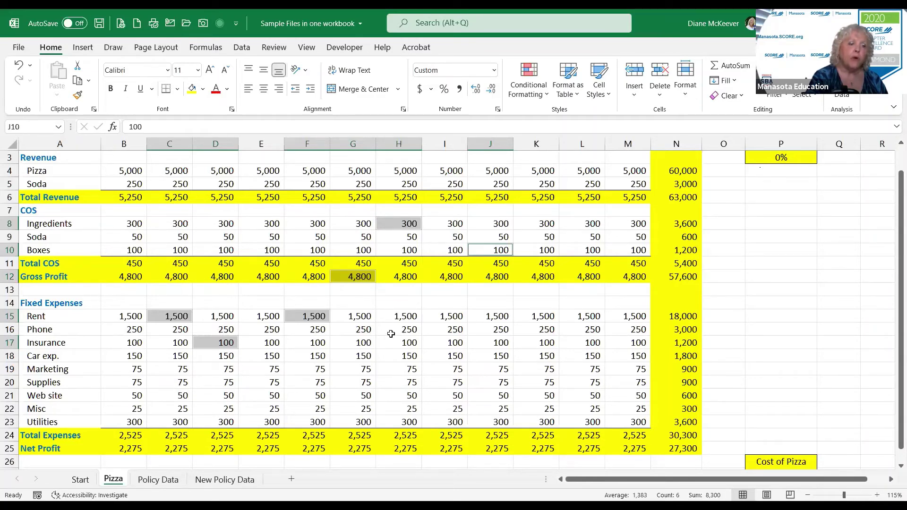
{"action": "left_click", "coordinate": [439, 317]}
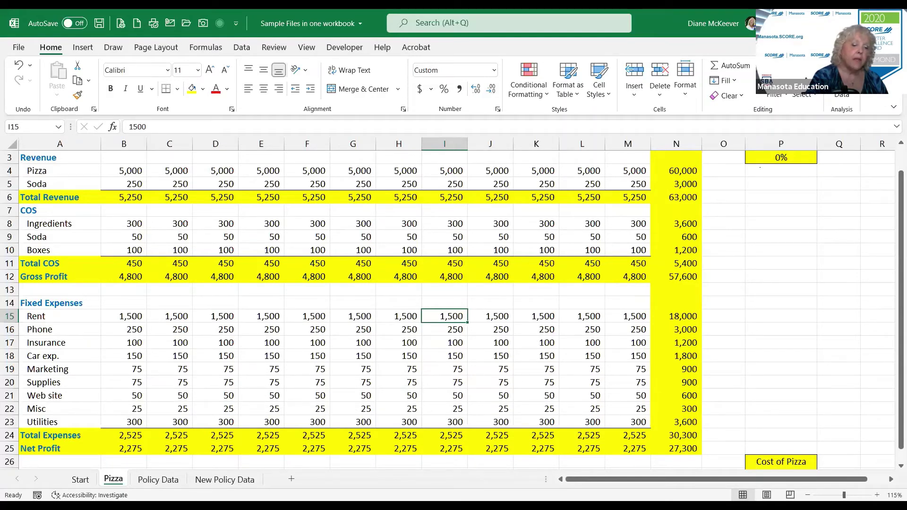
Select E15:E18 and add Numerical Count to the calculations shown in the status bar.
{"action": "left_click_drag", "start_coordinate": [261, 316], "coordinate": [261, 356]}
{"action": "right_click", "coordinate": [670, 495]}
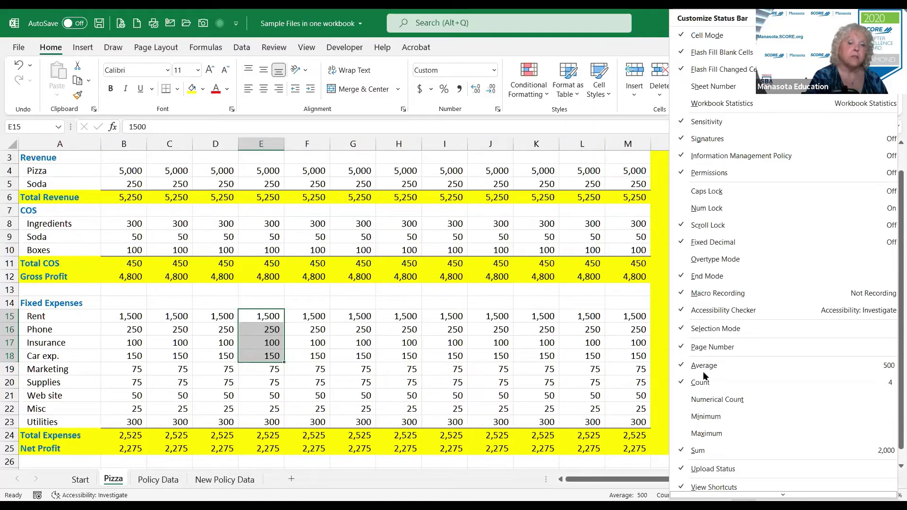
{"action": "scroll", "coordinate": [703, 370], "scroll_direction": "down", "scroll_amount": 1}
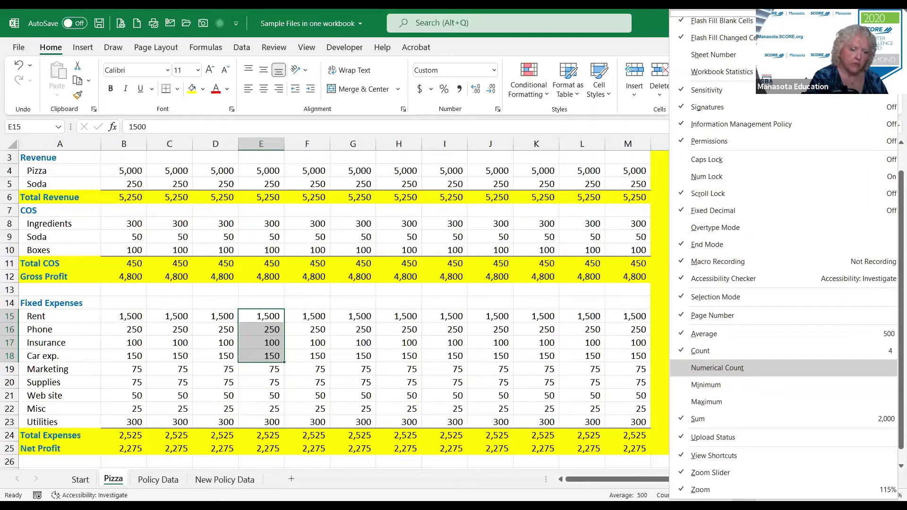
{"action": "left_click", "coordinate": [431, 347]}
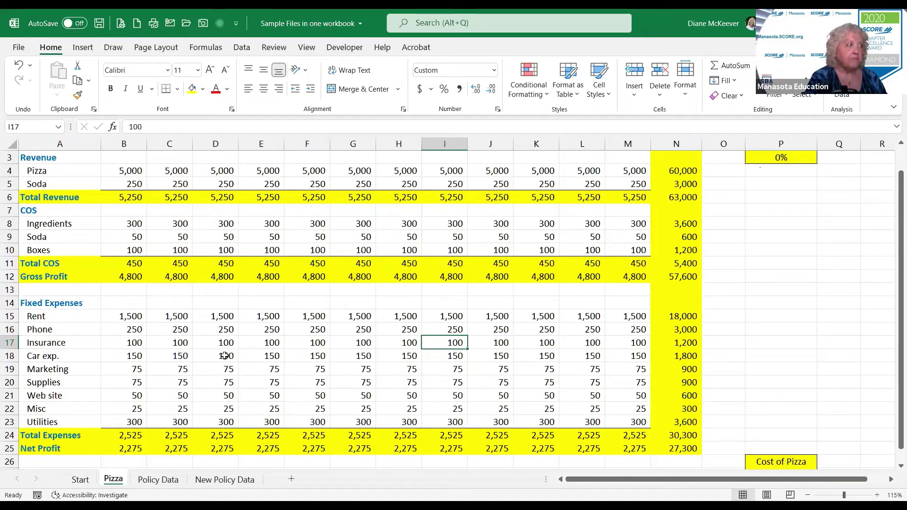
{"action": "key", "text": "Up"}
{"action": "key", "text": "Up"}
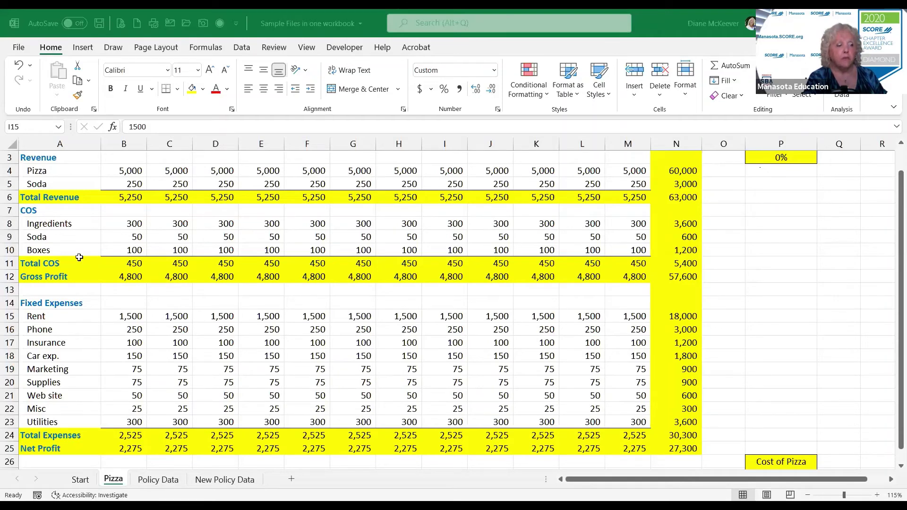
Autofit the width of all columns on the Policy Data sheet.
{"action": "key", "text": "ctrl+Page_Down"}
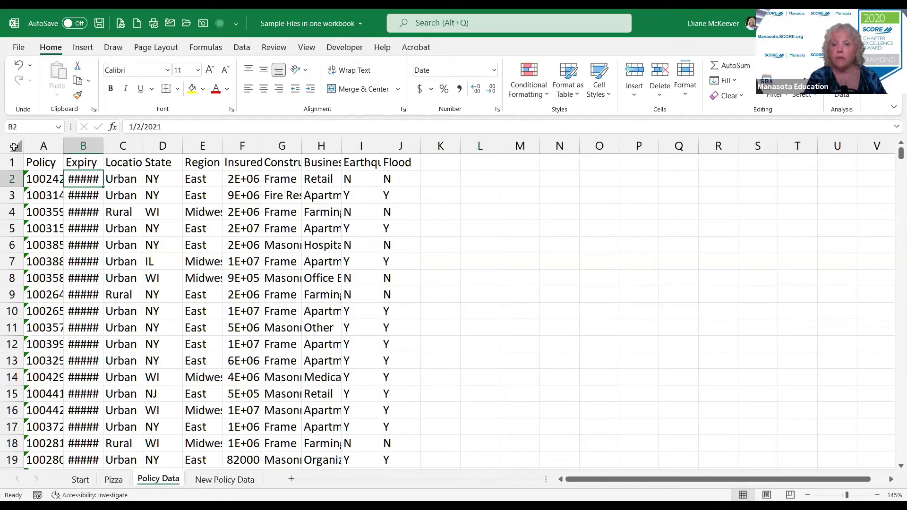
{"action": "left_click", "coordinate": [15, 147]}
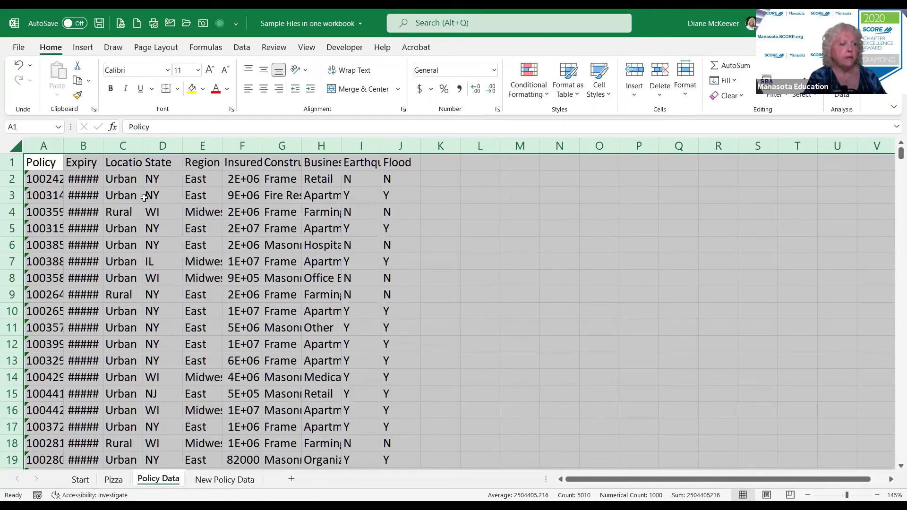
{"action": "double_click", "coordinate": [191, 145]}
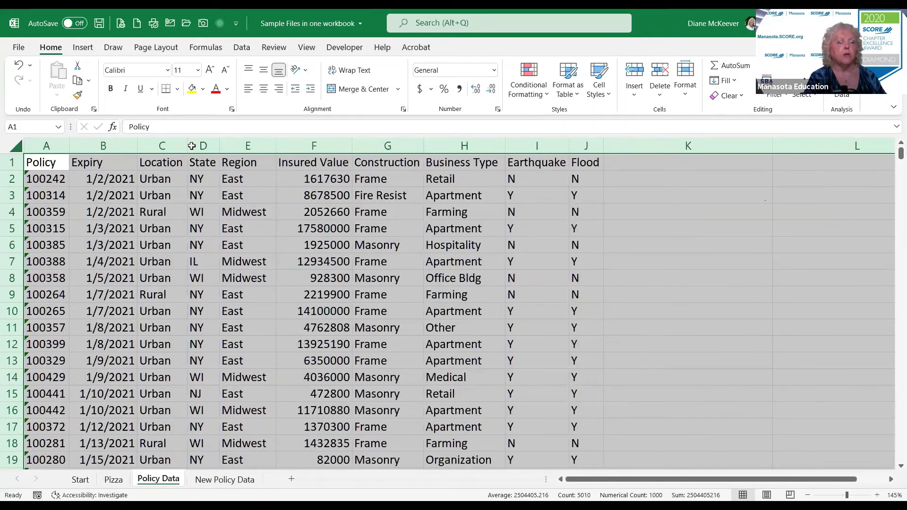
Autofit the width of the Policy column on the Policy Data sheet and leave the Expiry heading selected.
{"action": "left_click", "coordinate": [166, 308]}
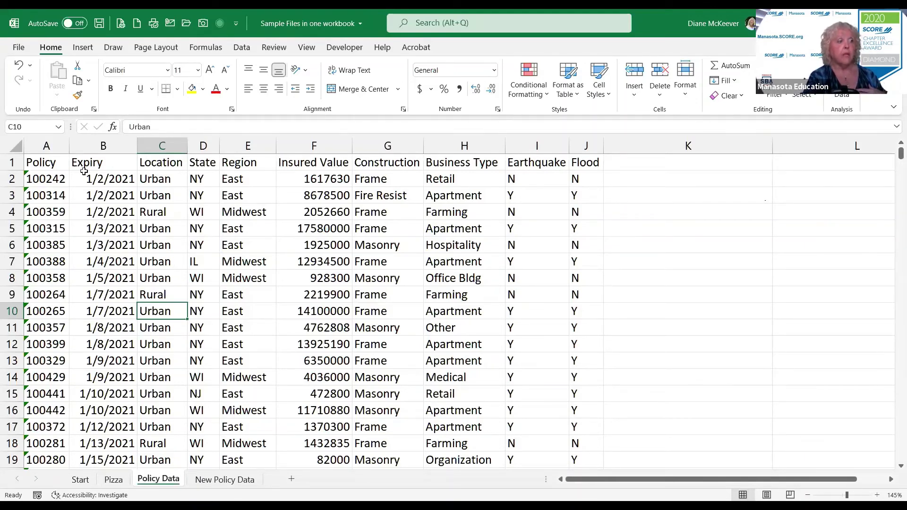
{"action": "double_click", "coordinate": [69, 149]}
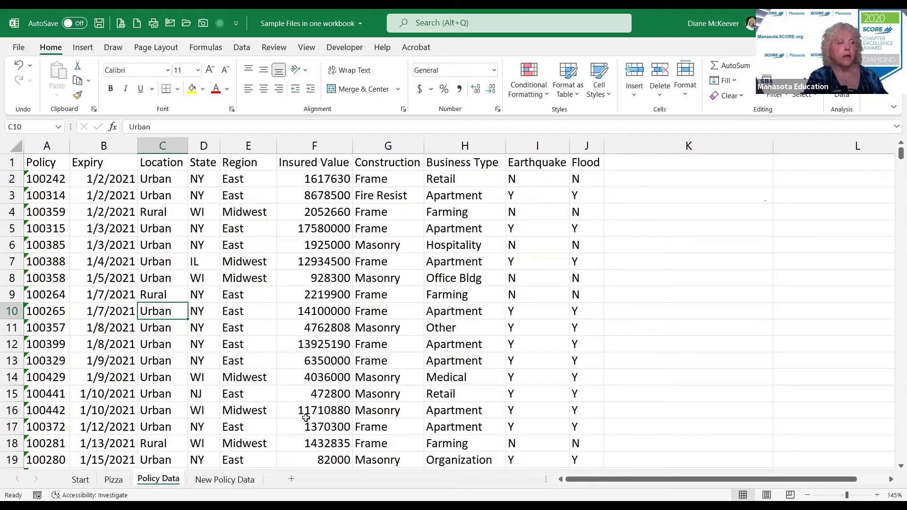
{"action": "left_click", "coordinate": [14, 143]}
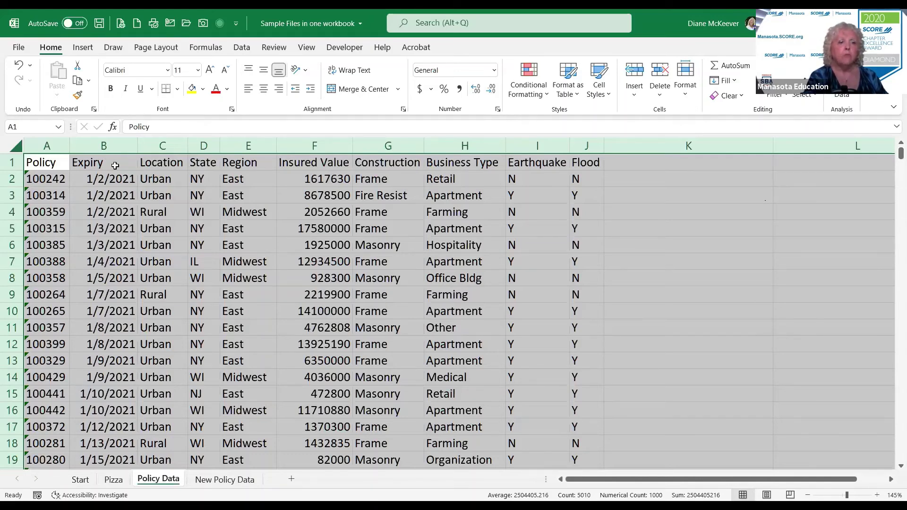
{"action": "left_click", "coordinate": [116, 164]}
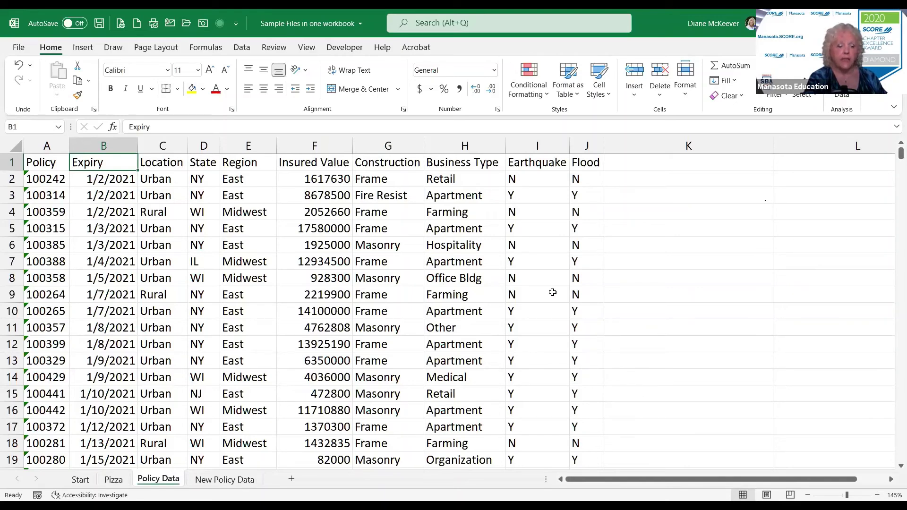
Select the data through its last cell, check the last record in the Policy column, and return to A1.
{"action": "key", "text": "ctrl+Home"}
{"action": "key", "text": "ctrl+shift+End"}
{"action": "key", "text": "ctrl+Home"}
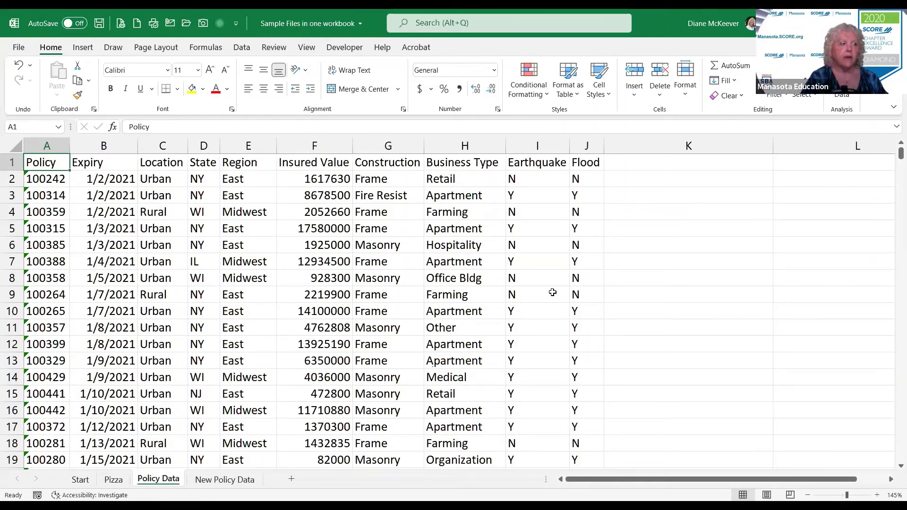
{"action": "key", "text": "ctrl+Down"}
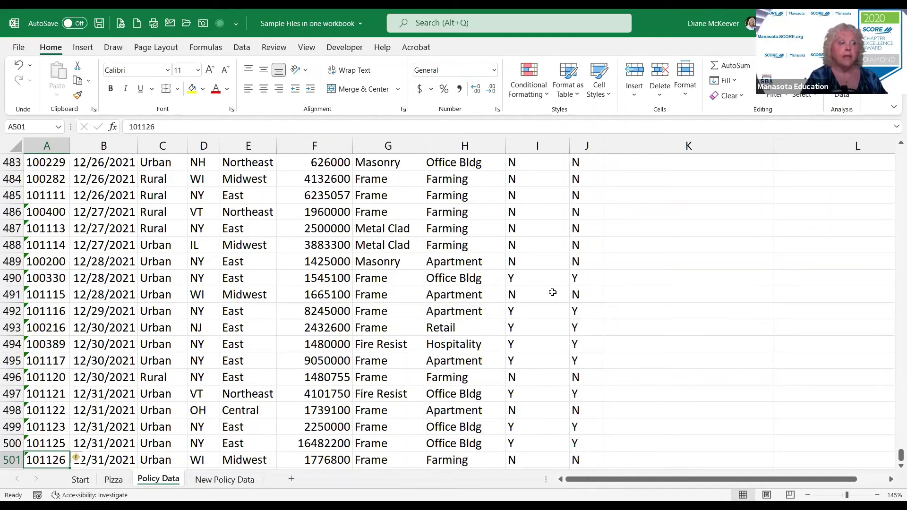
{"action": "key", "text": "ctrl+Home"}
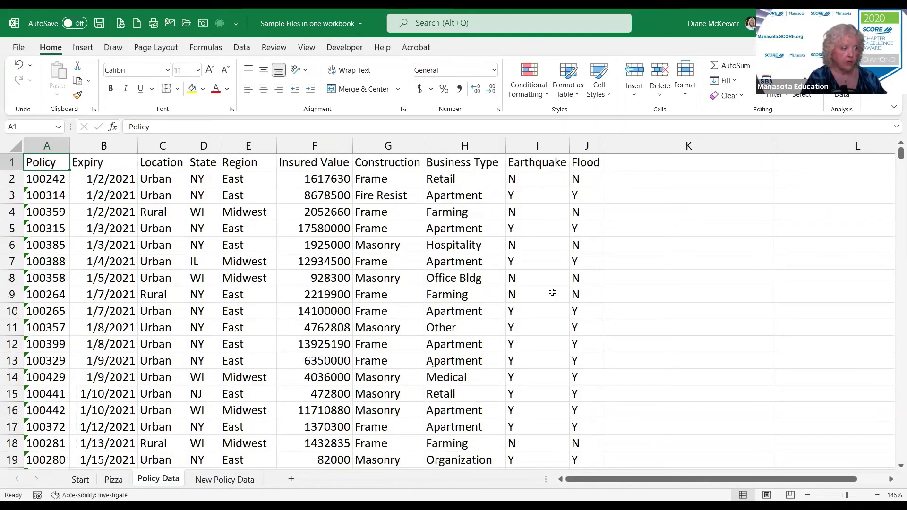
Go to the State heading in D1, check the last record in that column, and return to A1.
{"action": "key", "text": "Right"}
{"action": "key", "text": "Right"}
{"action": "key", "text": "Right"}
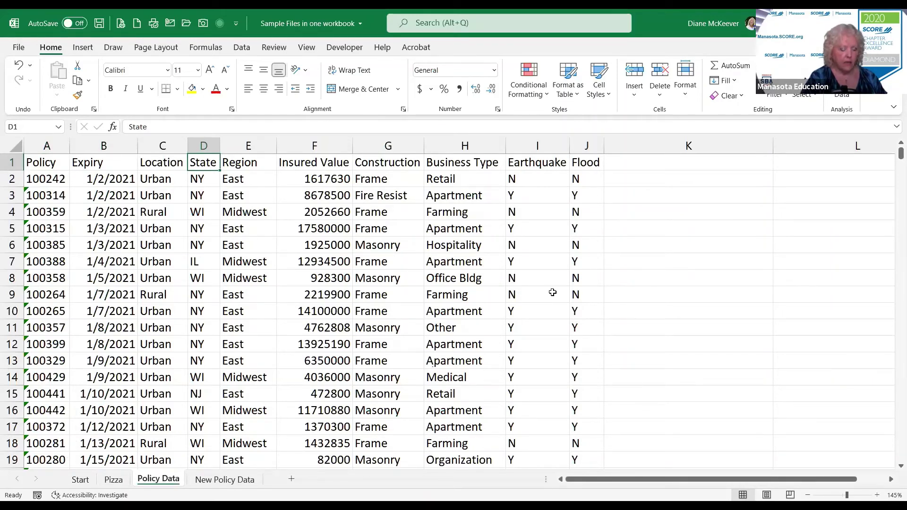
{"action": "key", "text": "ctrl+Down"}
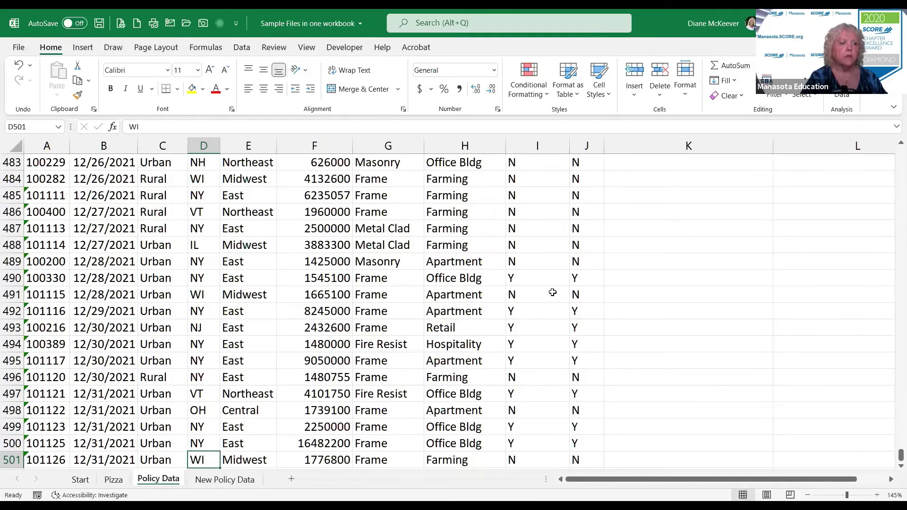
{"action": "key", "text": "ctrl+Up"}
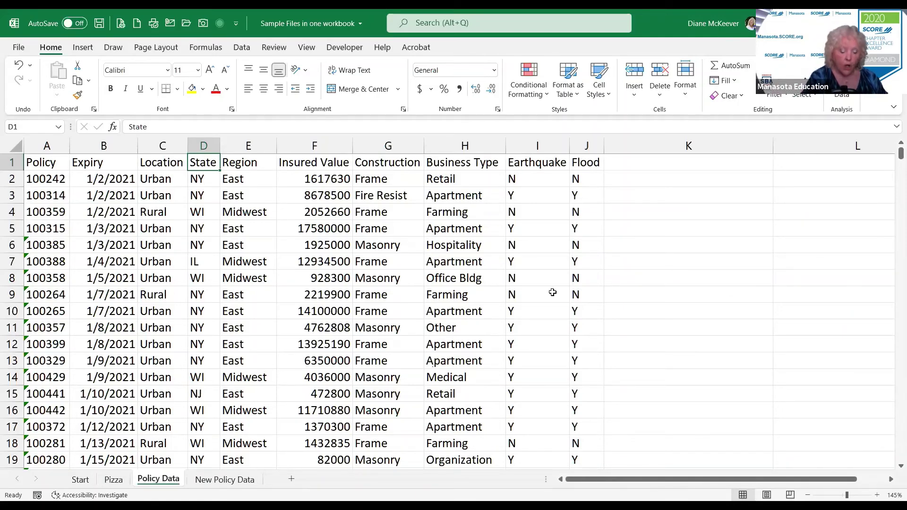
{"action": "key", "text": "ctrl+Home"}
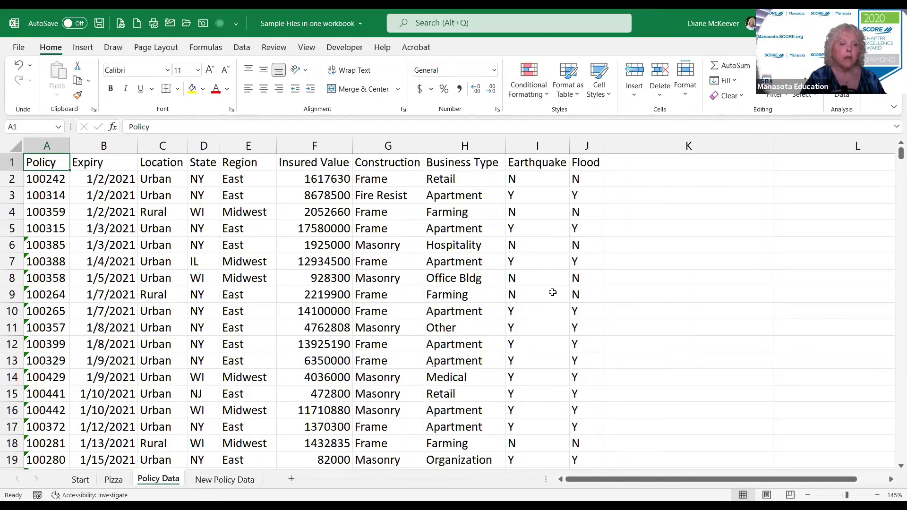
Select the data range A1:J501 to examine where the records end, and return to A1.
{"action": "key", "text": "ctrl+shift+End"}
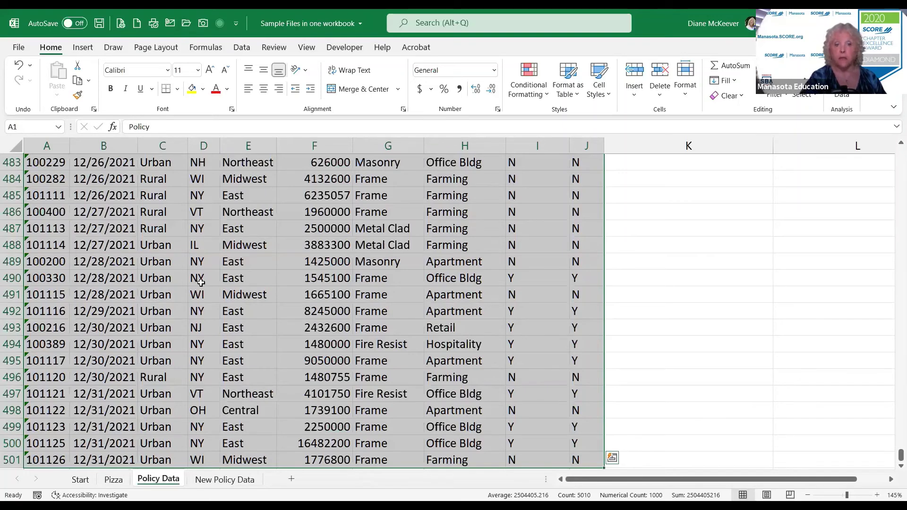
{"action": "scroll", "coordinate": [152, 215], "scroll_direction": "down", "scroll_amount": 1}
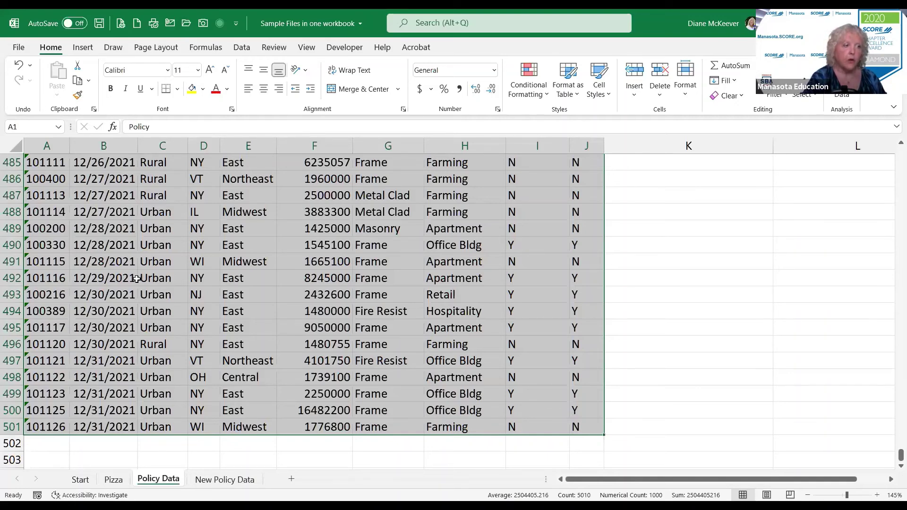
{"action": "key", "text": "ctrl+Home"}
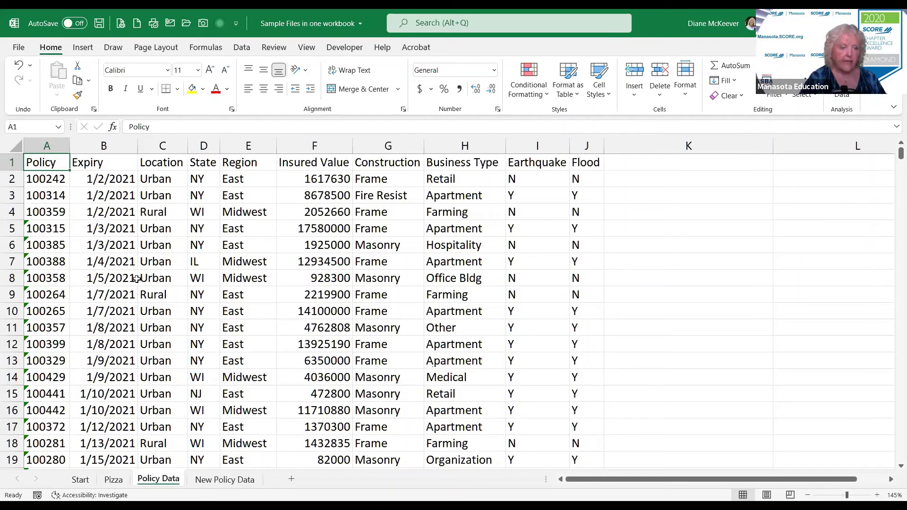
Select the whole data range A1:J501 and turn on filtering for its column headings.
{"action": "key", "text": "ctrl+shift+End"}
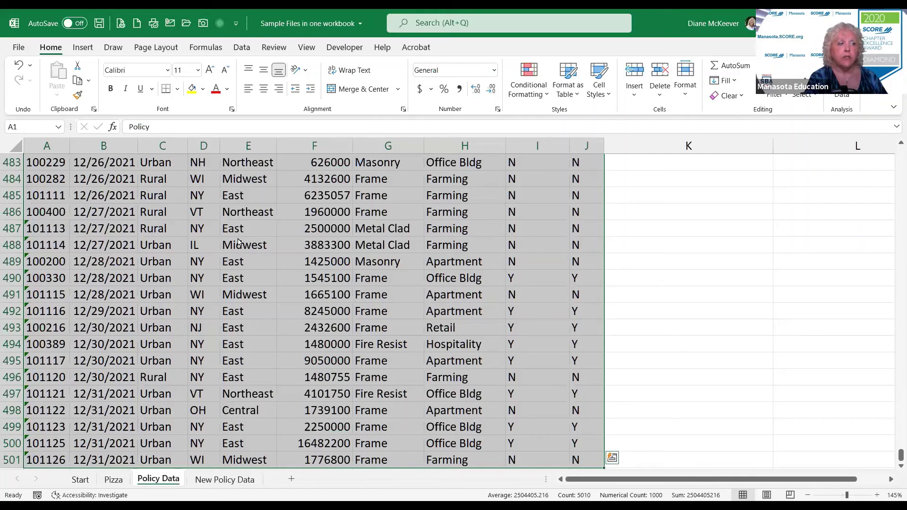
{"action": "scroll", "coordinate": [241, 50], "scroll_direction": "up", "scroll_amount": 2}
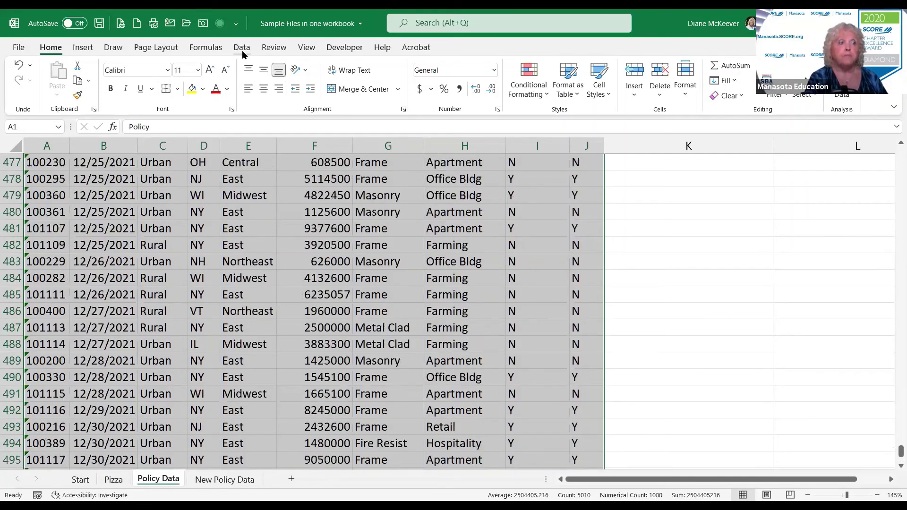
{"action": "left_click", "coordinate": [242, 47]}
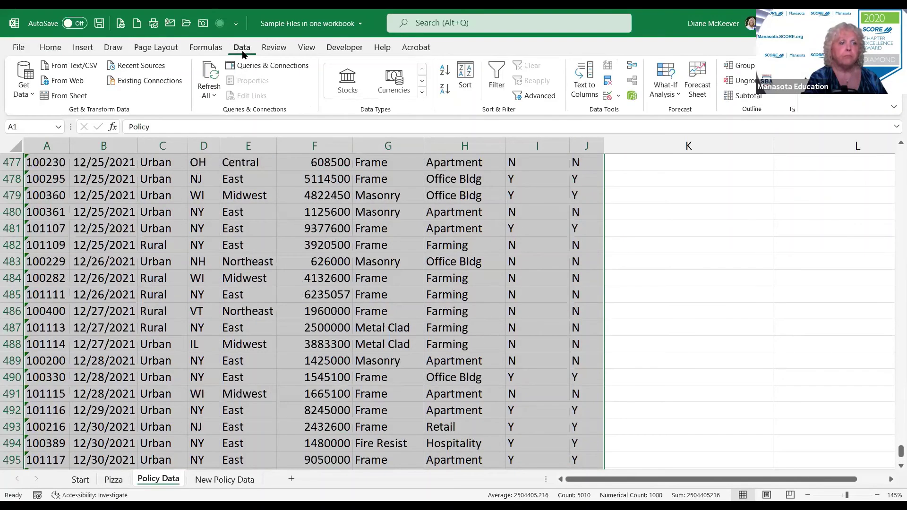
{"action": "left_click", "coordinate": [495, 72]}
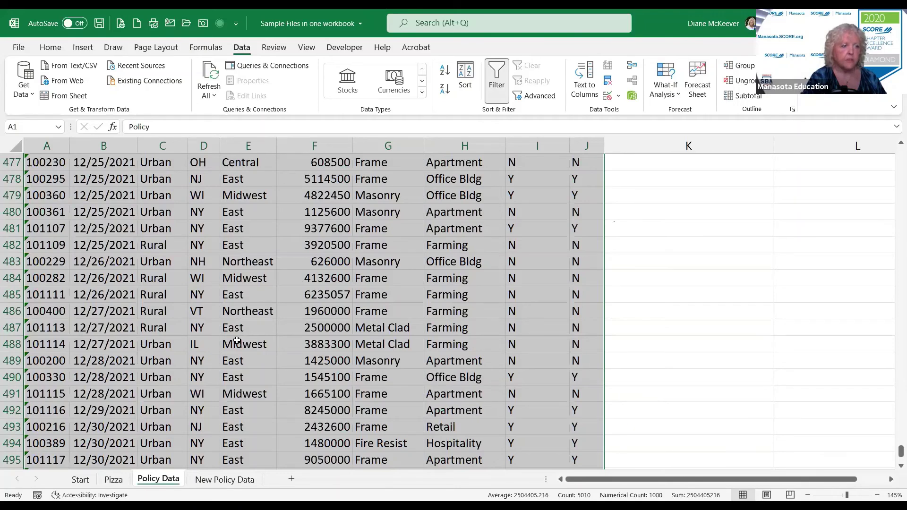
{"action": "key", "text": "ctrl+Home"}
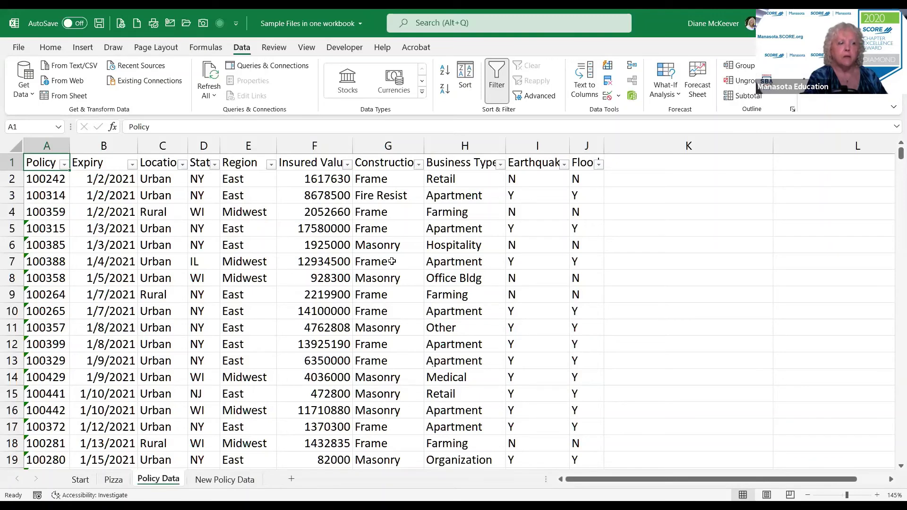
Filter the records to the Northeast region and Urban location, and sort them by Business Type from A to Z.
{"action": "left_click", "coordinate": [272, 163]}
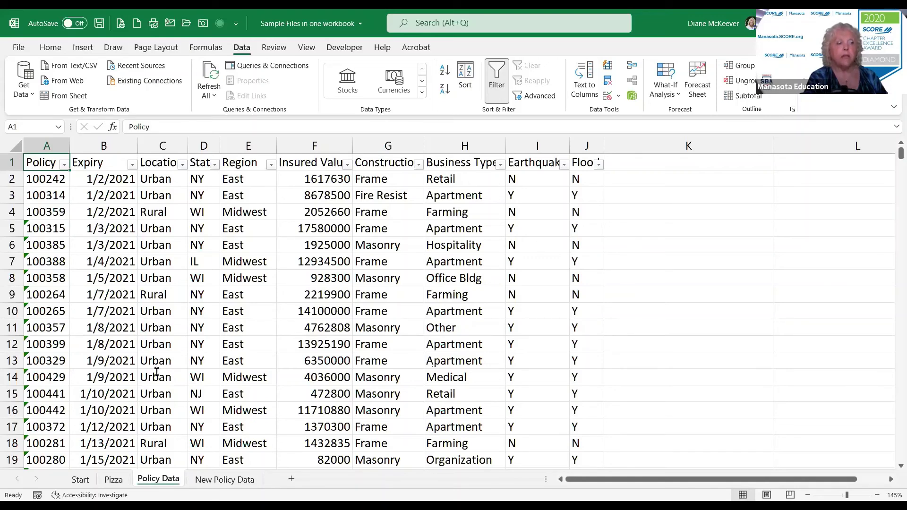
{"action": "left_click", "coordinate": [150, 303]}
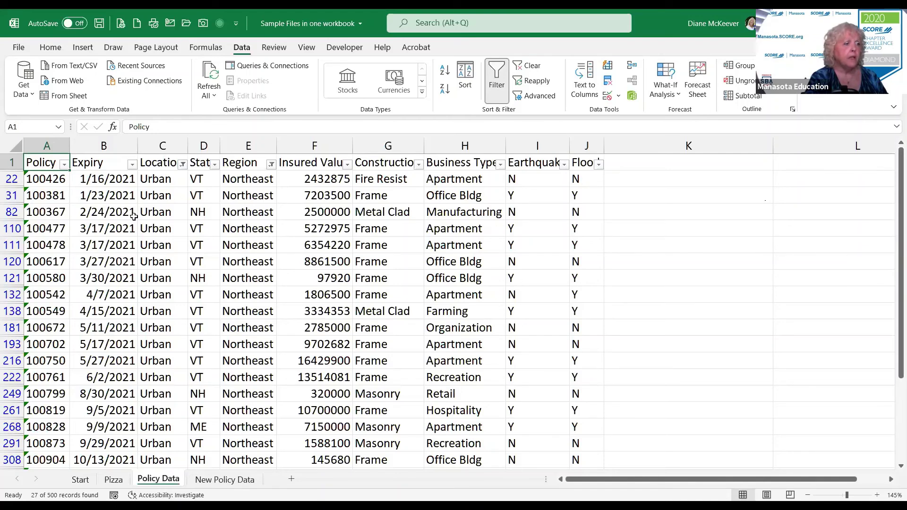
{"action": "key", "text": "ctrl+y"}
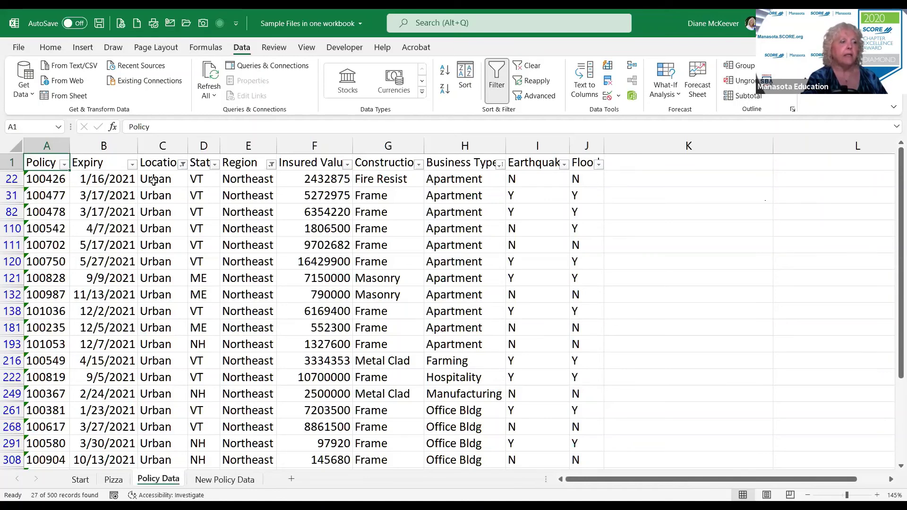
Freeze the heading row and columns A through C using Freeze Panes at cell D22.
{"action": "key", "text": "Down"}
{"action": "key", "text": "Right"}
{"action": "key", "text": "Right"}
{"action": "key", "text": "Right"}
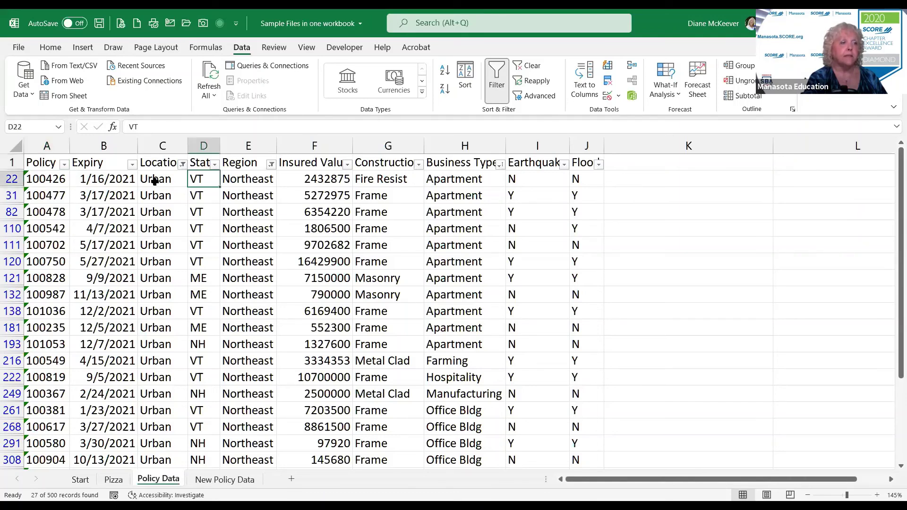
{"action": "left_click", "coordinate": [306, 48]}
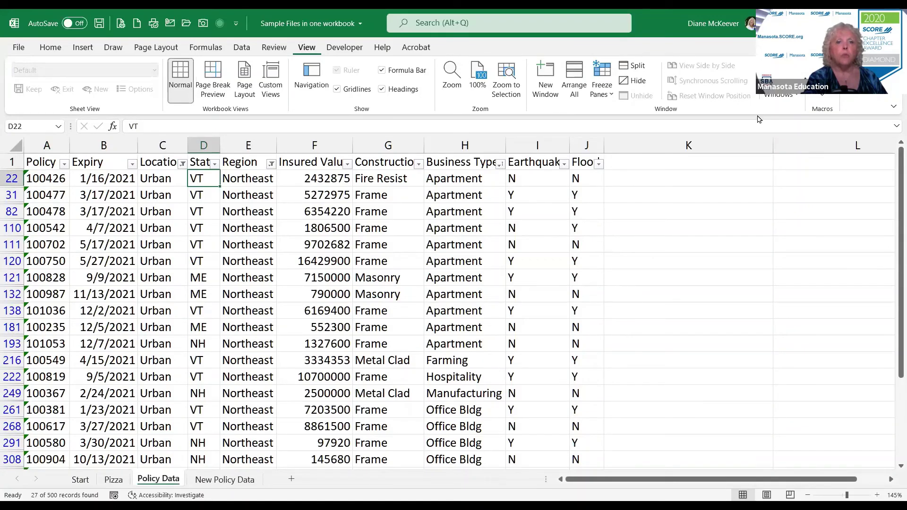
{"action": "left_click", "coordinate": [602, 97]}
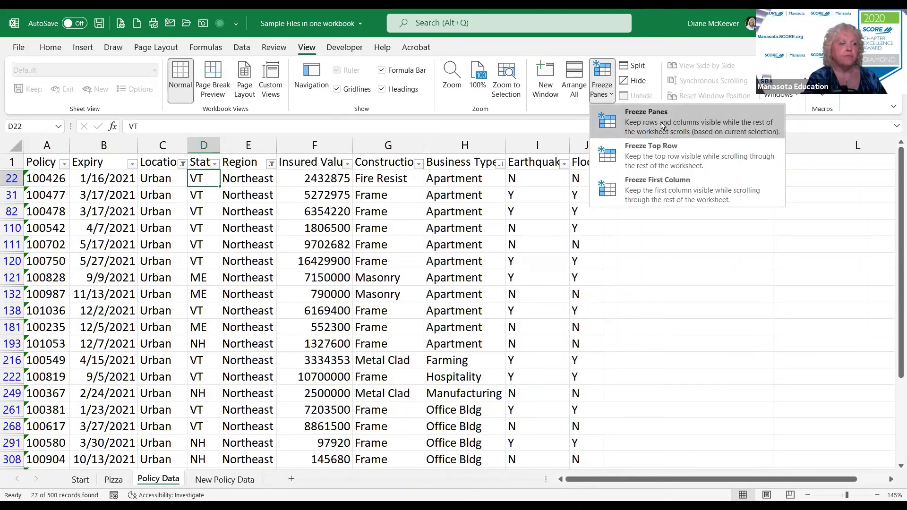
{"action": "left_click", "coordinate": [201, 178]}
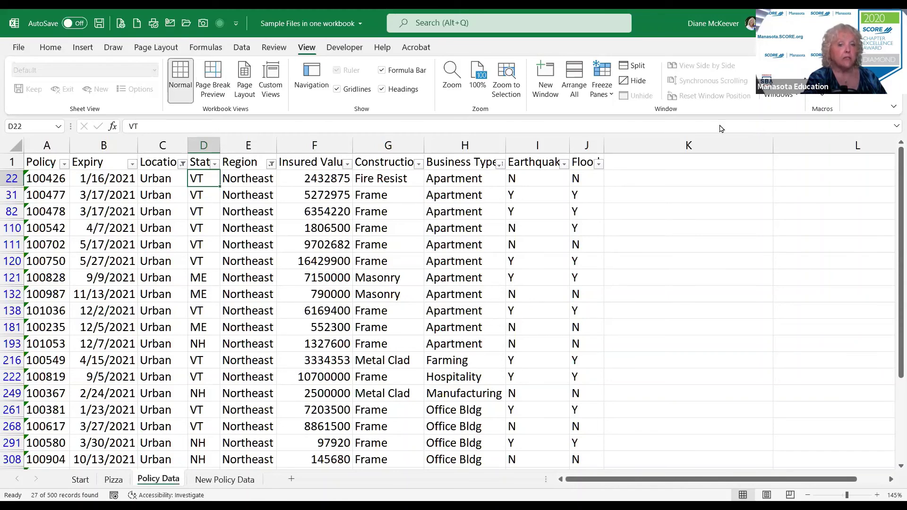
{"action": "key", "text": "alt+w"}
{"action": "key", "text": "f"}
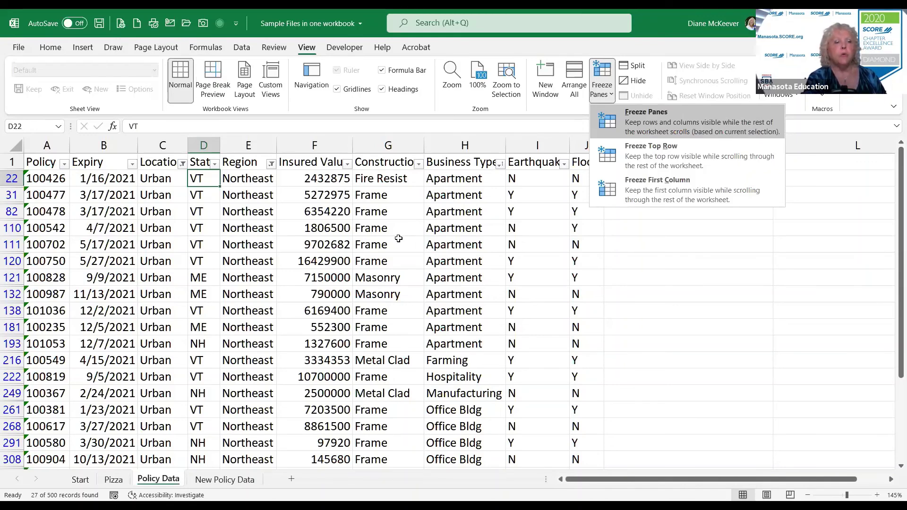
{"action": "key", "text": "Escape"}
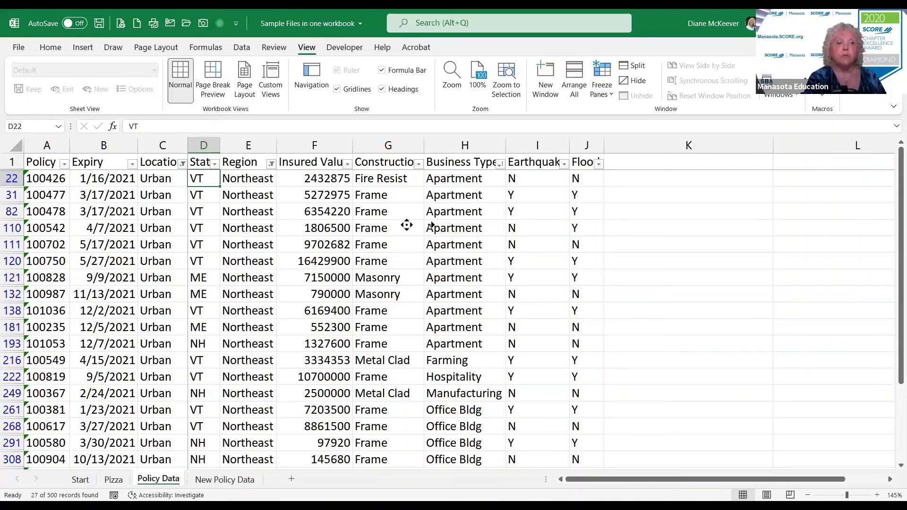
Check the frozen heading row and first three columns while viewing distant columns and rows.
{"action": "scroll", "coordinate": [406, 225], "scroll_direction": "right", "scroll_amount": 2}
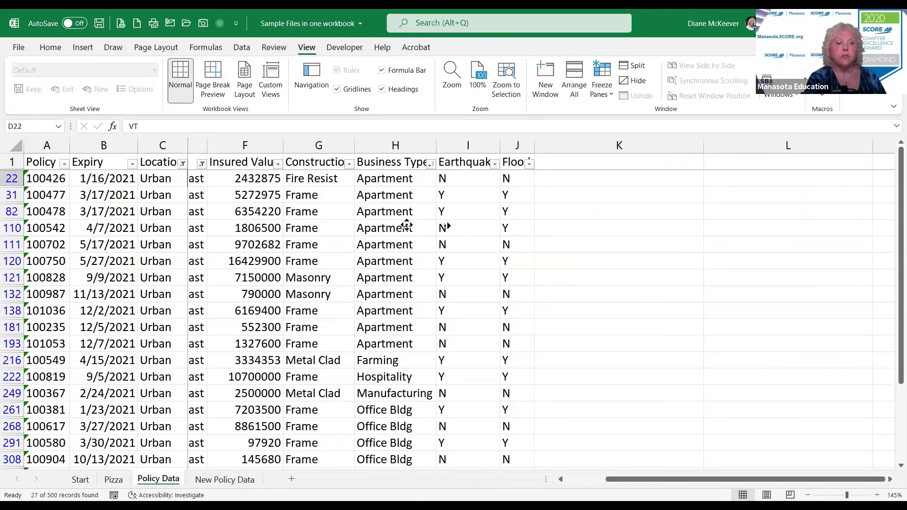
{"action": "scroll", "coordinate": [446, 226], "scroll_direction": "right", "scroll_amount": 3}
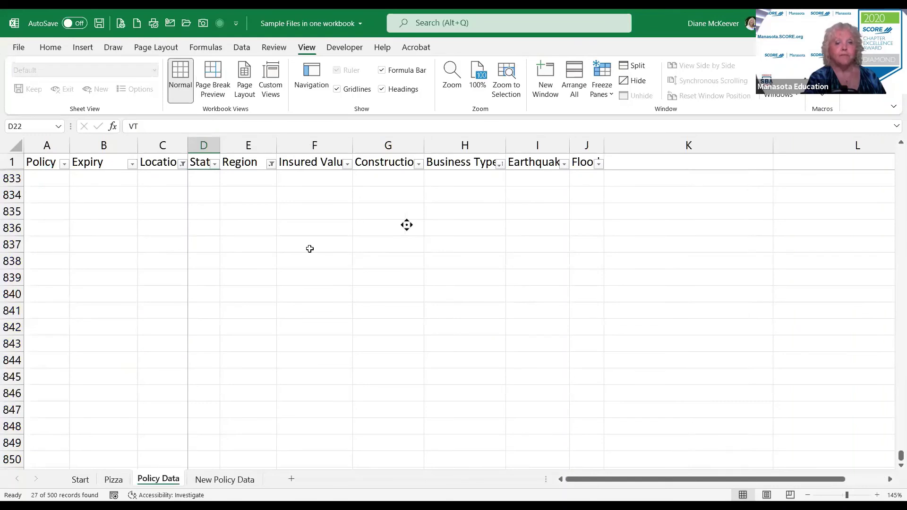
{"action": "middle_click", "coordinate": [310, 250]}
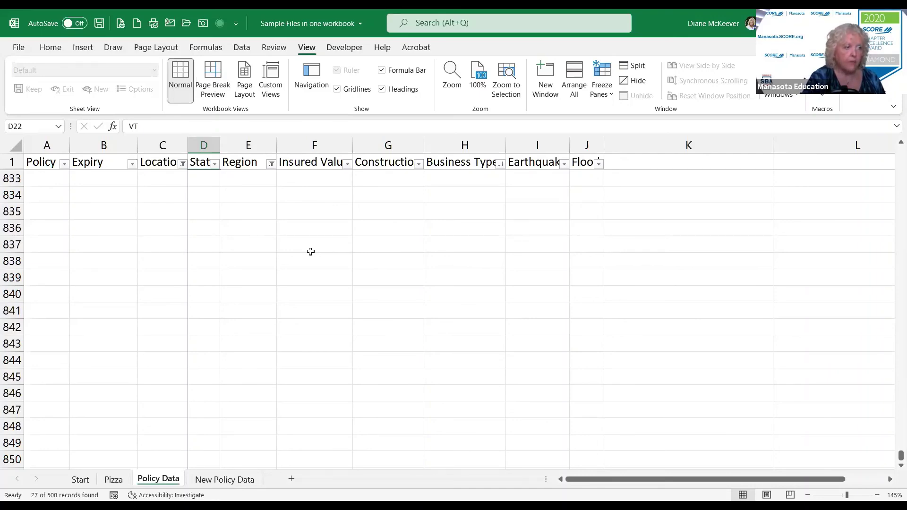
{"action": "scroll", "coordinate": [311, 252], "scroll_direction": "up", "scroll_amount": 15}
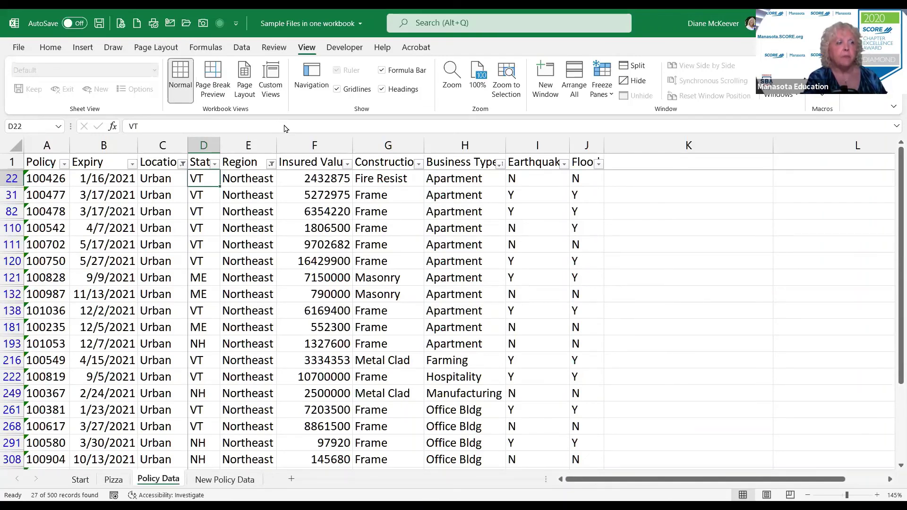
Clear all filters from the policy list to show every record.
{"action": "left_click", "coordinate": [242, 48]}
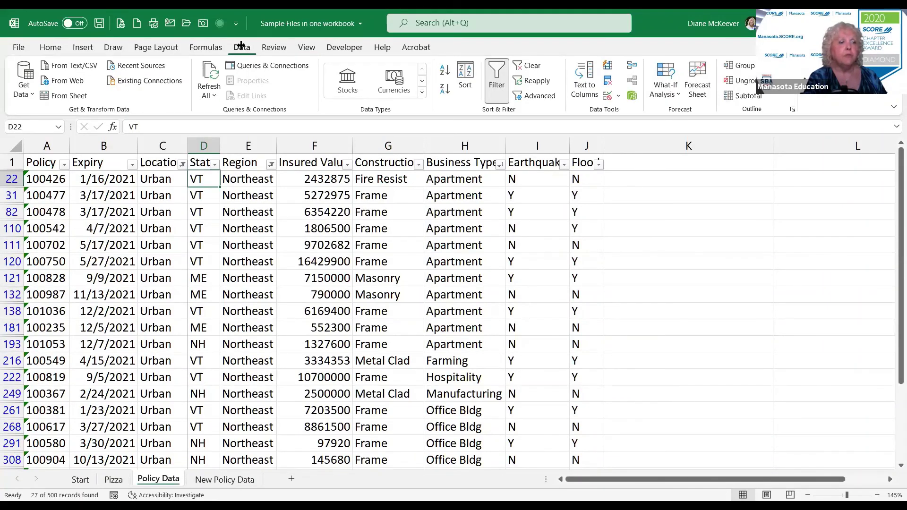
{"action": "left_click", "coordinate": [271, 164]}
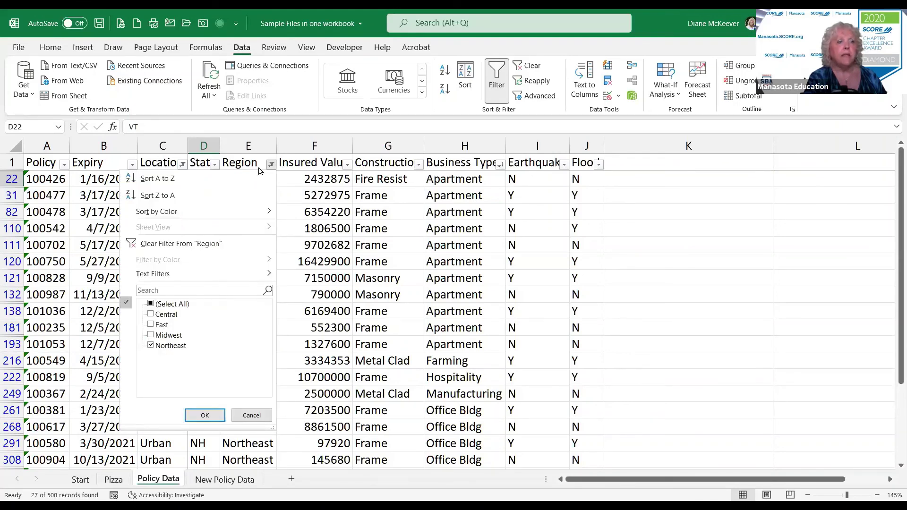
{"action": "left_click", "coordinate": [532, 67]}
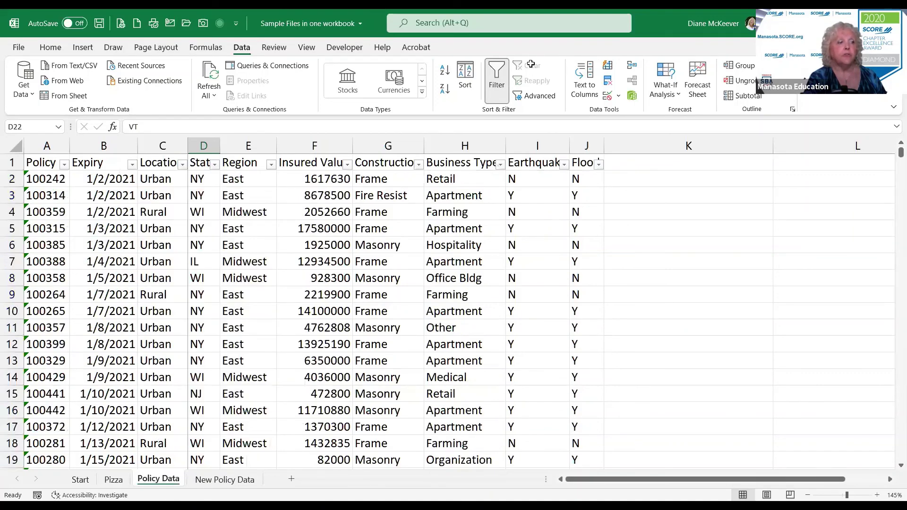